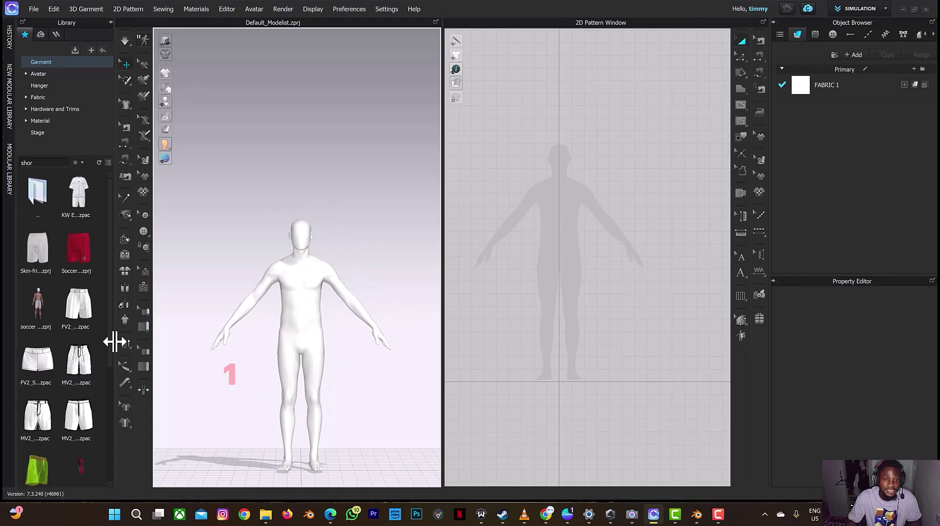
Open the MV2_Loose Fit Sweat Shorts garment, using the size and pose from the garment file
right_click_drag(311, 342, 301, 324)
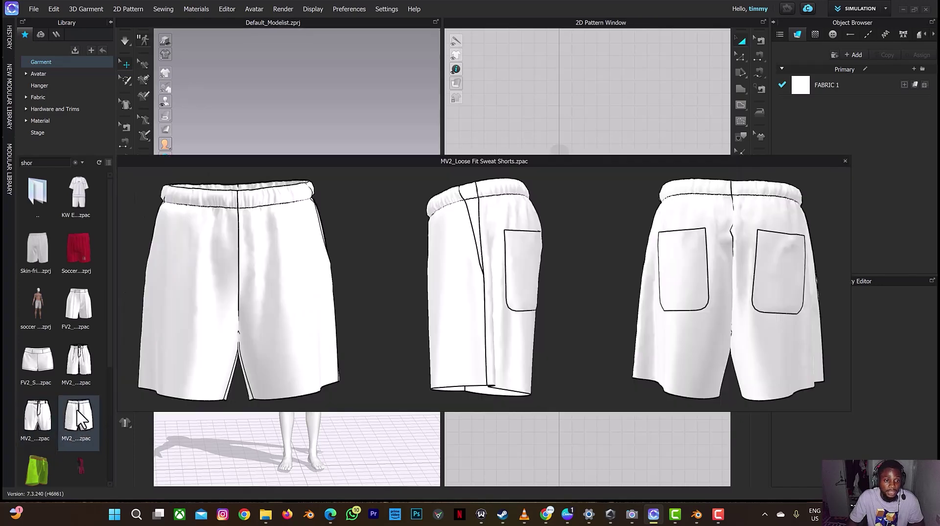
double_click(79, 417)
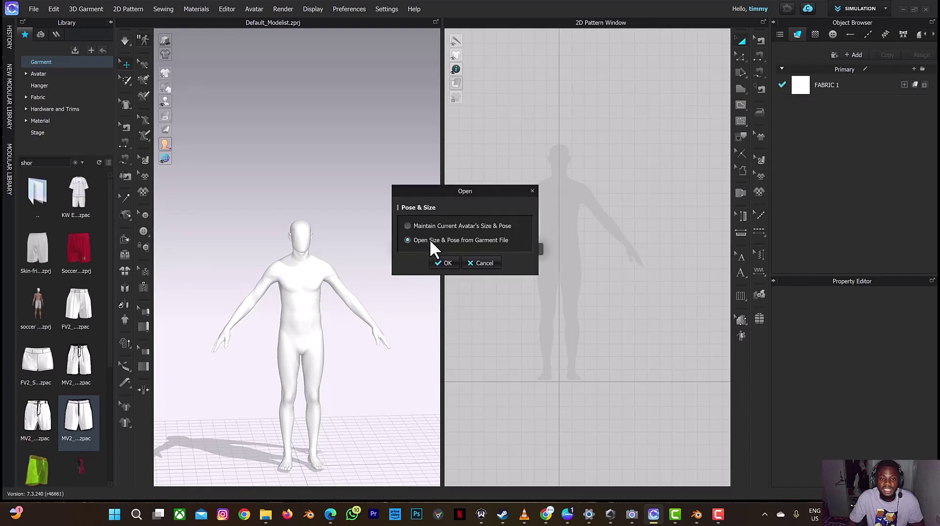
left_click(446, 264)
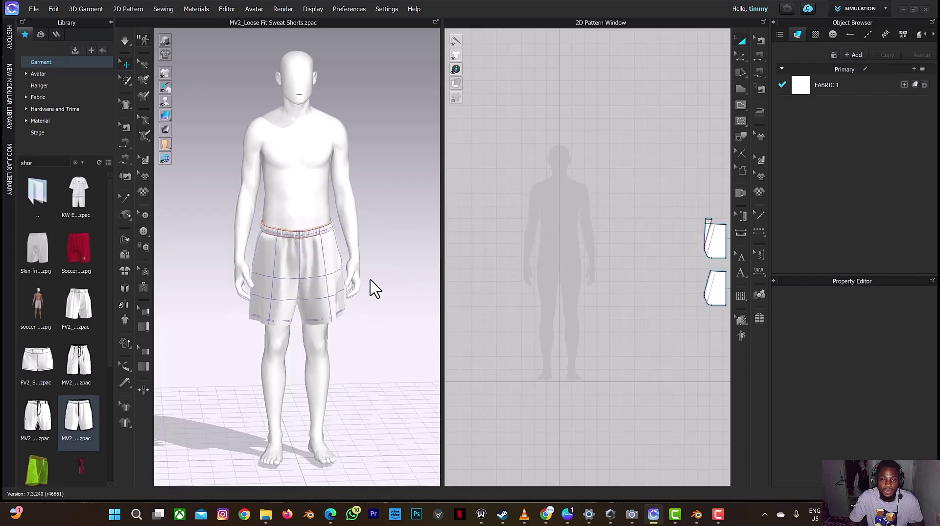
Switch the workspace from Simulation to the UV Editor
scroll(357, 251, "up", 2)
scroll(377, 248, "down", 2)
right_click_drag(378, 248, 391, 230)
scroll(549, 250, "down", 3)
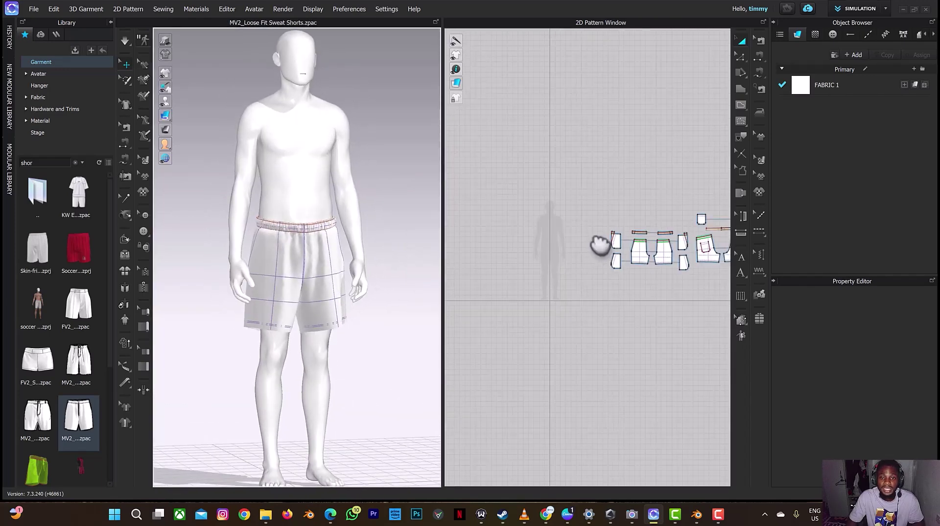
right_click_drag(602, 245, 528, 267)
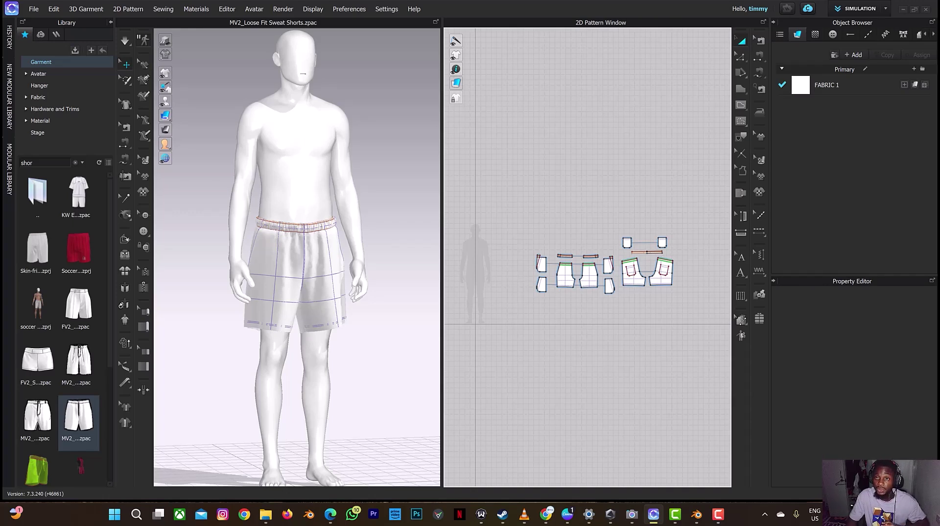
left_click(864, 7)
left_click(860, 112)
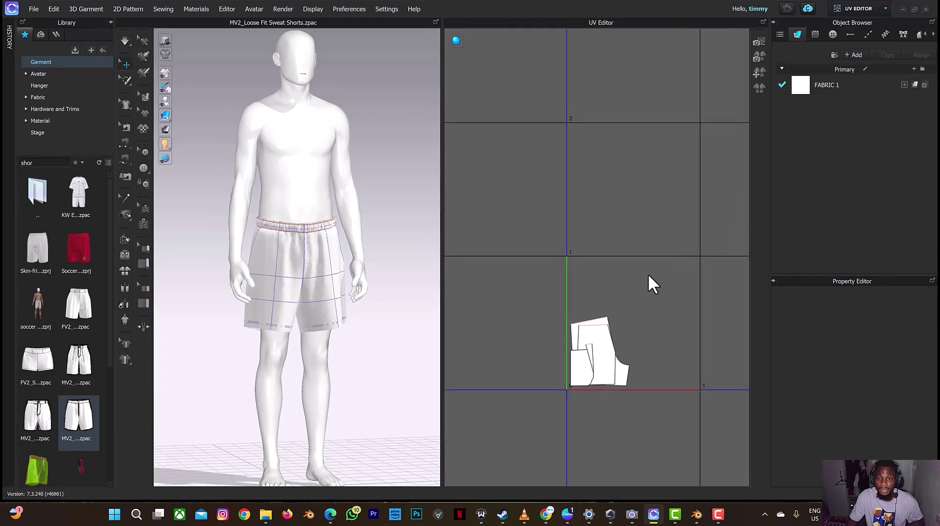
Pack the UVs of all the shorts' patterns into the 0 to 1 area with padding 0.001 and packing ratio 95
middle_click_drag(665, 267, 597, 257)
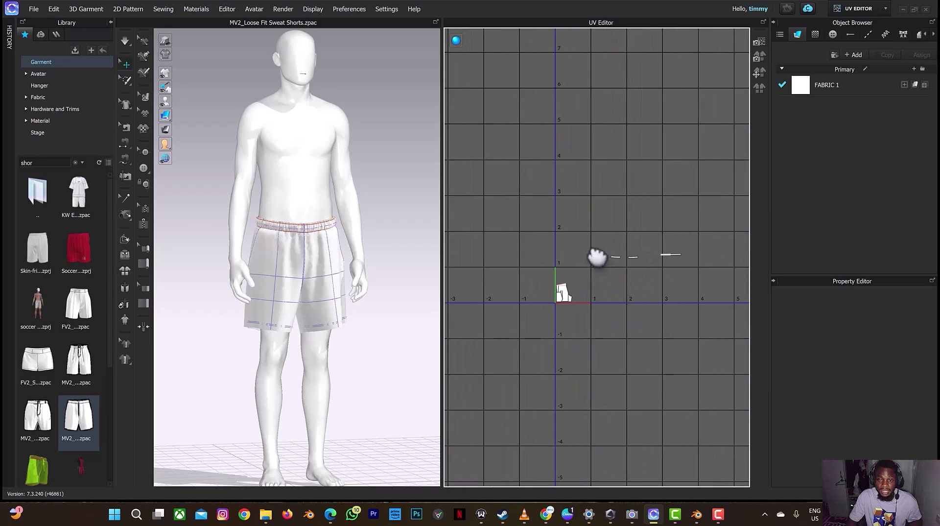
key("ctrl+a")
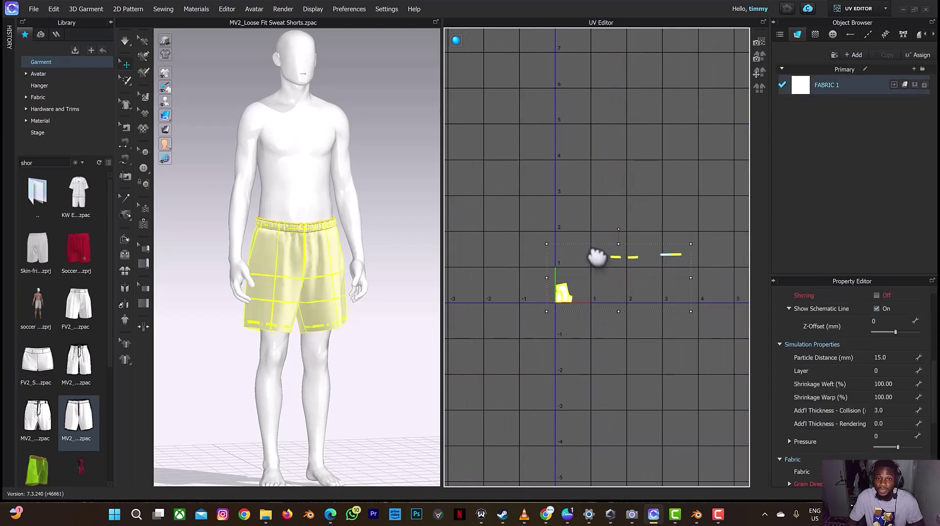
left_click(759, 88)
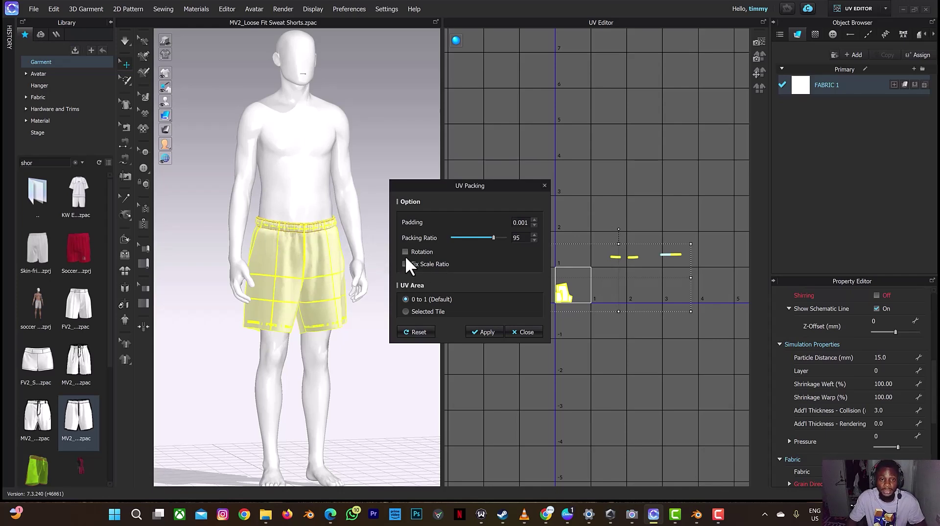
left_click(482, 333)
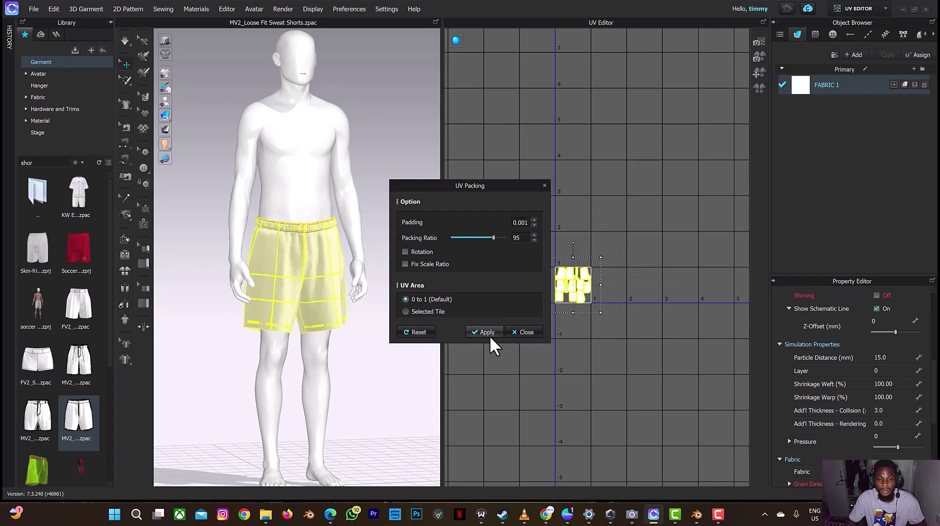
left_click(520, 332)
Move the packed shorts UVs out of the first tile into the tile between 2 and 3 on the horizontal axis
scroll(575, 292, "up", 5)
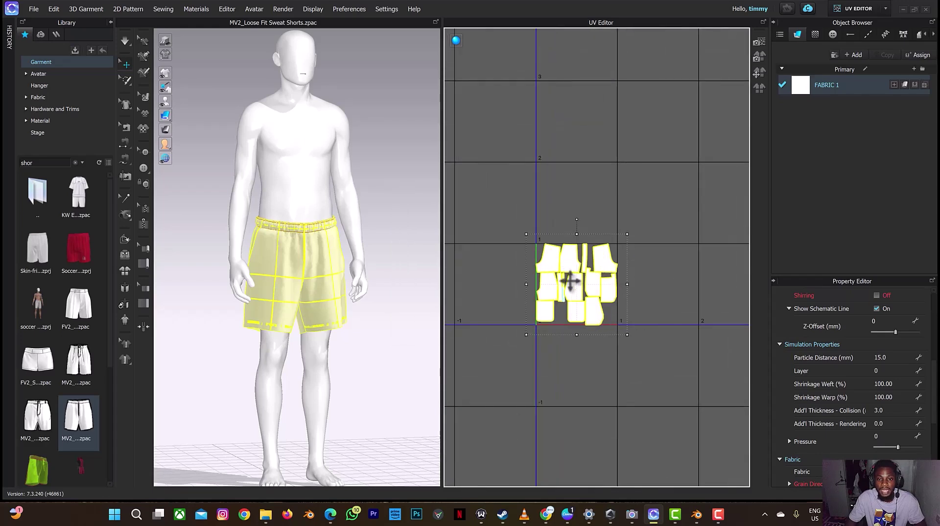
left_click_drag(571, 280, 724, 276)
right_click_drag(674, 216, 601, 237)
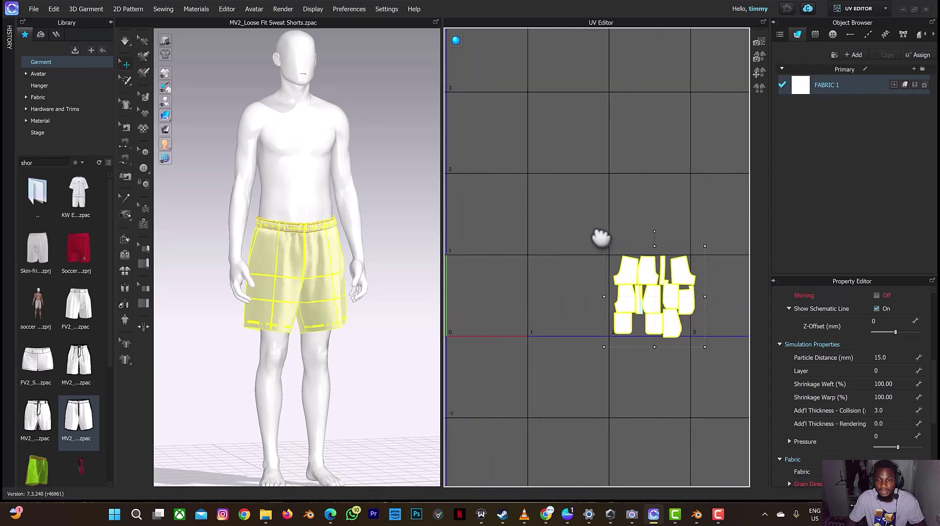
scroll(649, 270, "up", 1)
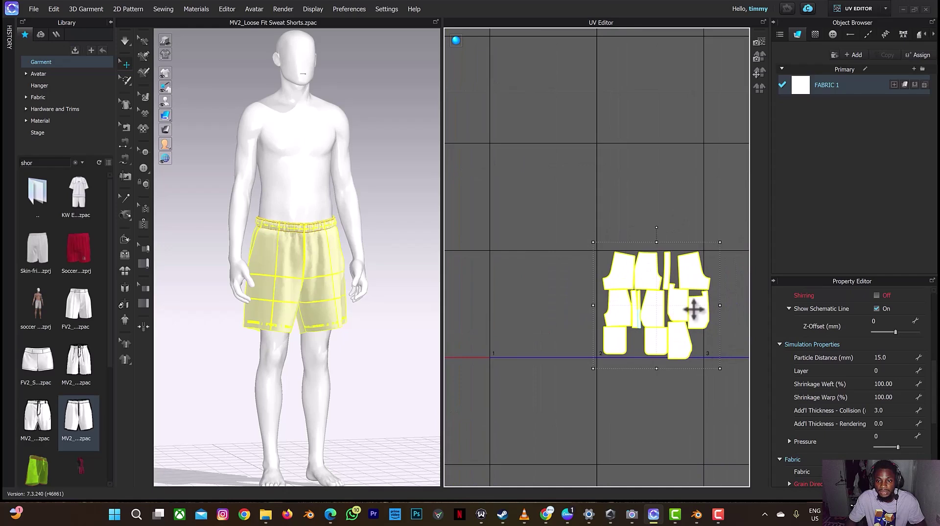
left_click_drag(671, 293, 667, 293)
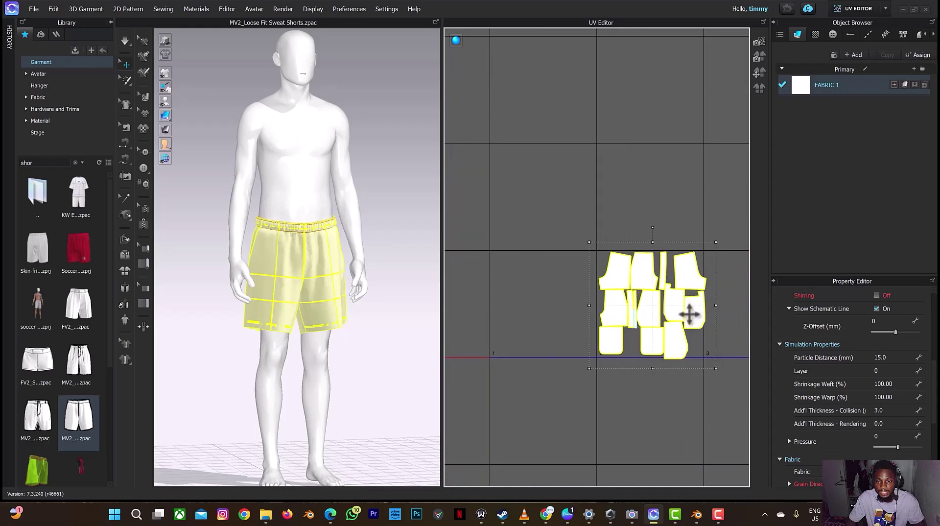
Scale the shorts UVs down slightly, recentre them inside their tile, and deselect them
left_click_drag(717, 370, 711, 364)
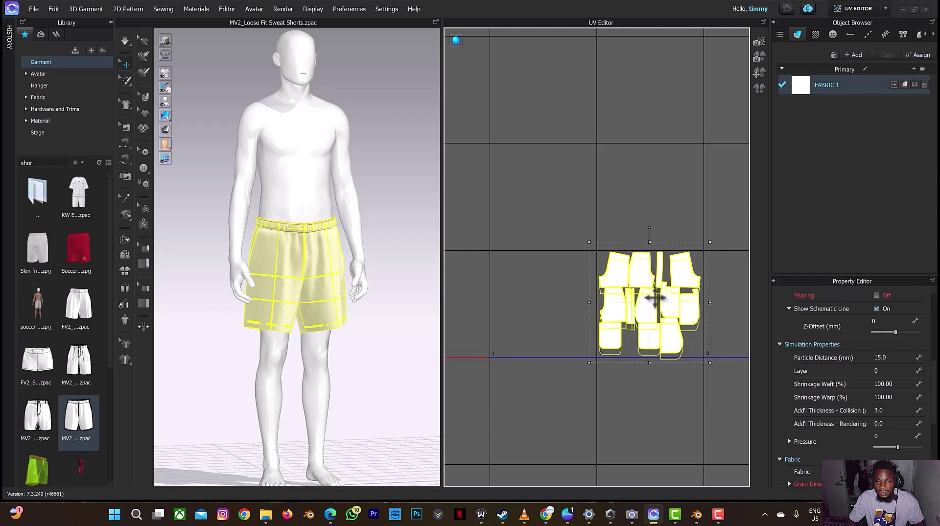
left_click_drag(655, 297, 657, 293)
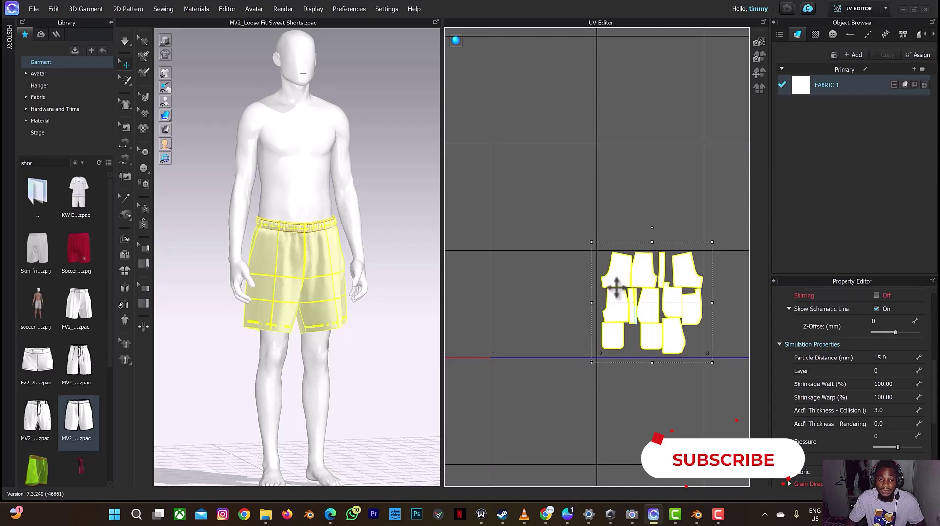
left_click(555, 284)
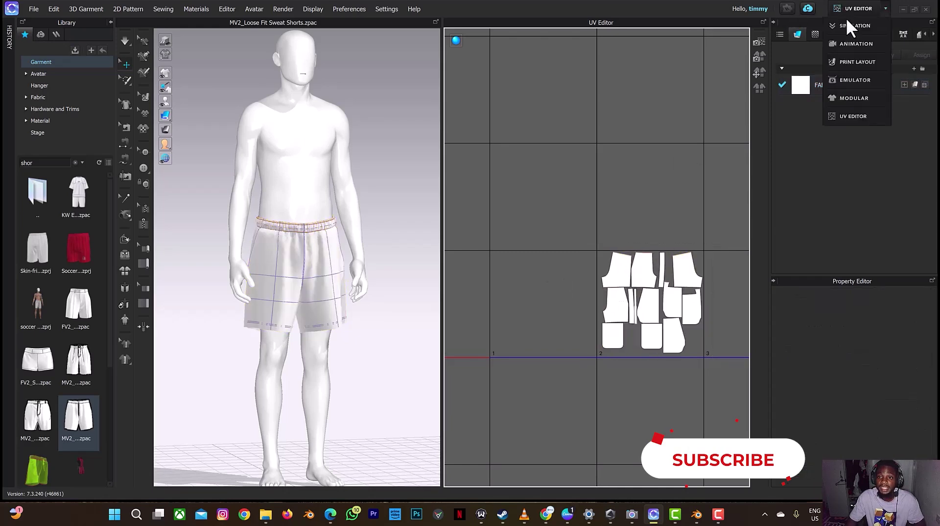
Return to the Simulation workspace and search the garment library for "tshirt"
key("F4")
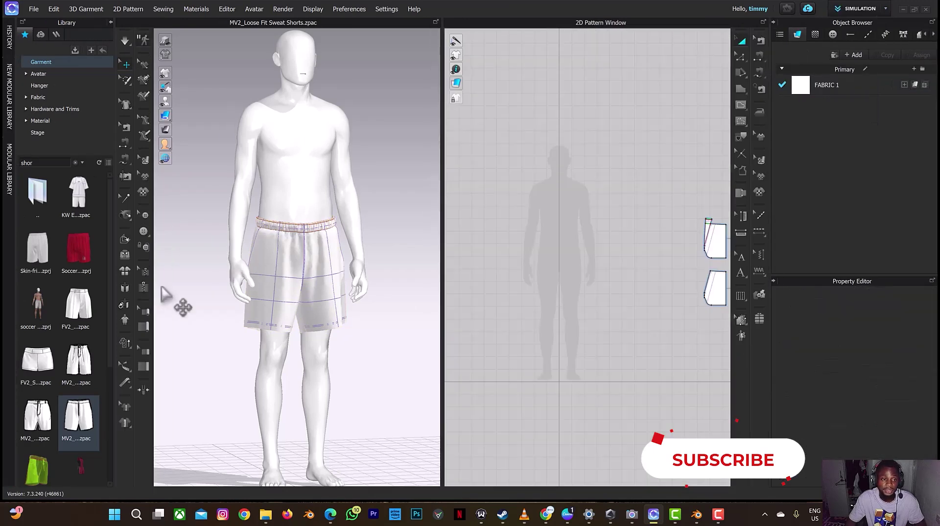
scroll(77, 269, "down", 3)
left_click(52, 163)
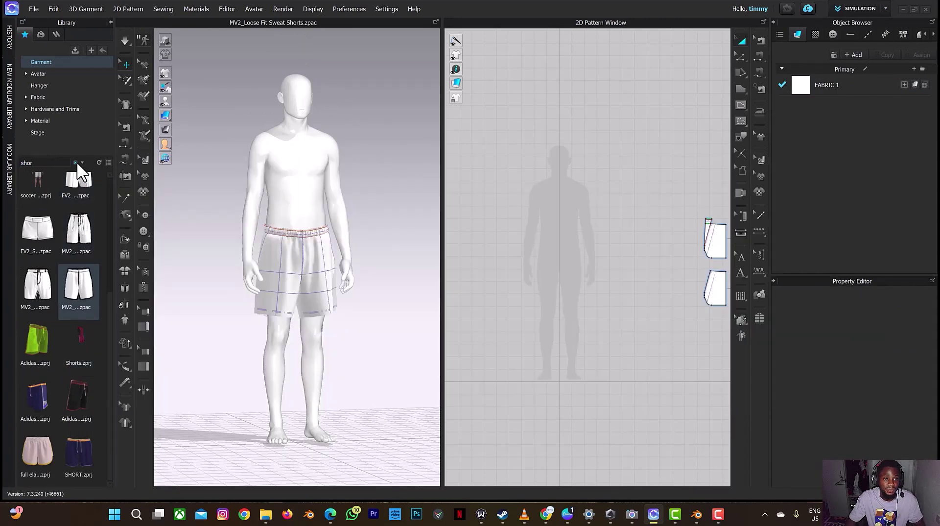
left_click(74, 162)
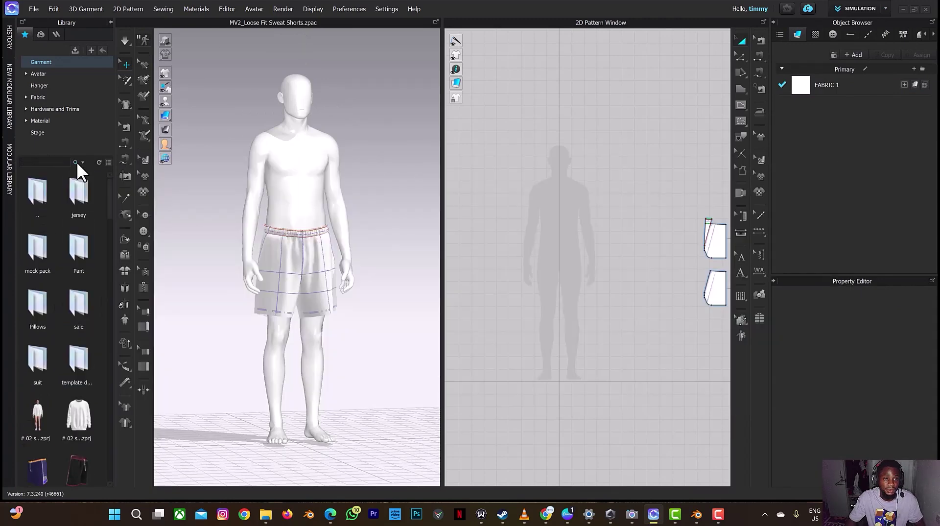
double_click(69, 364)
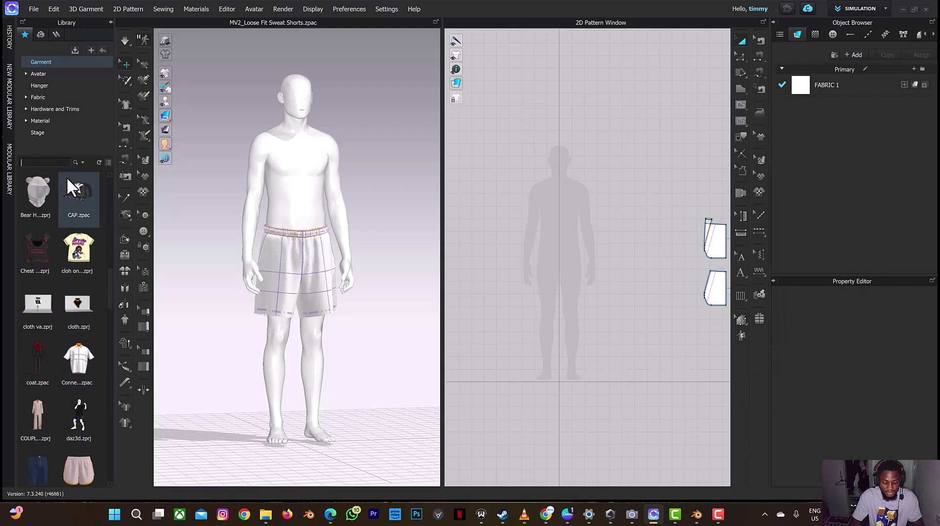
type("tshirt")
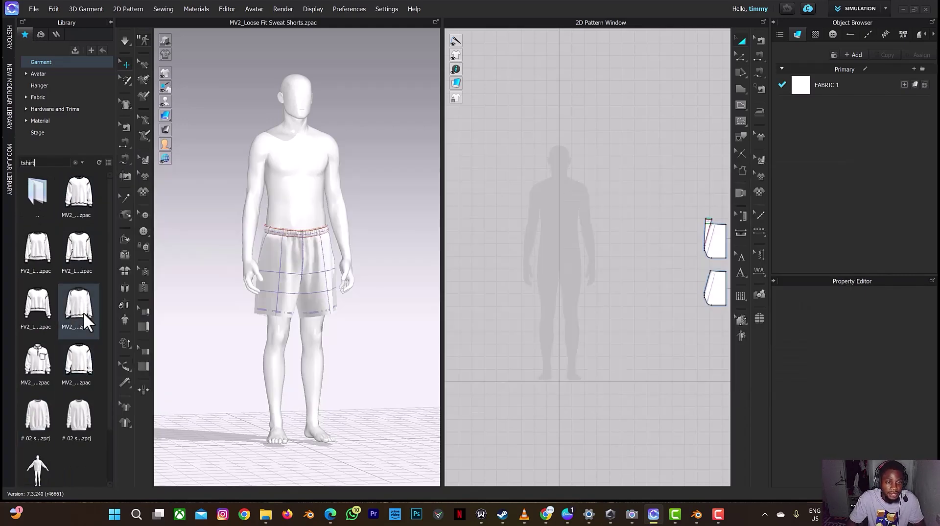
Add the MV2_Loose Fit Crewneck Raglan Sleeve Sweatshirts garment to the scene, maintaining the current avatar's size and pose
mouse_move(83, 312)
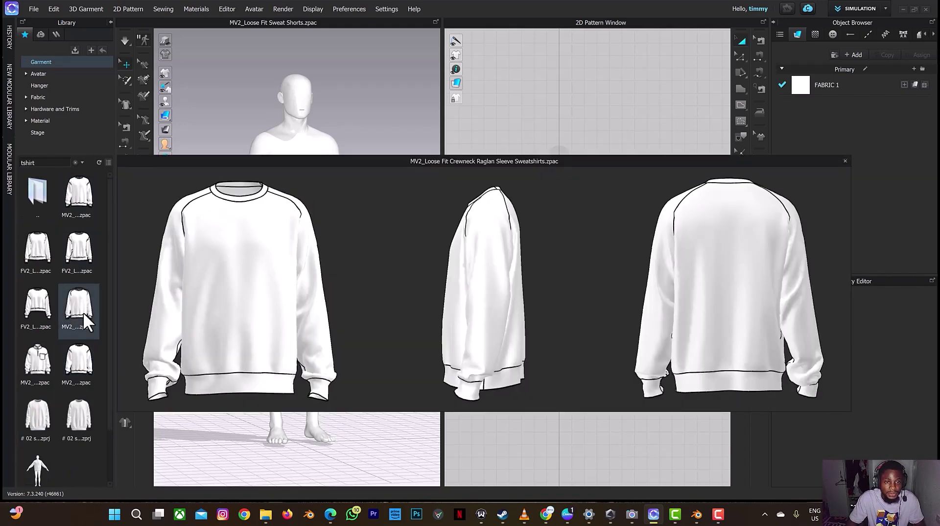
left_click_drag(83, 312, 321, 175)
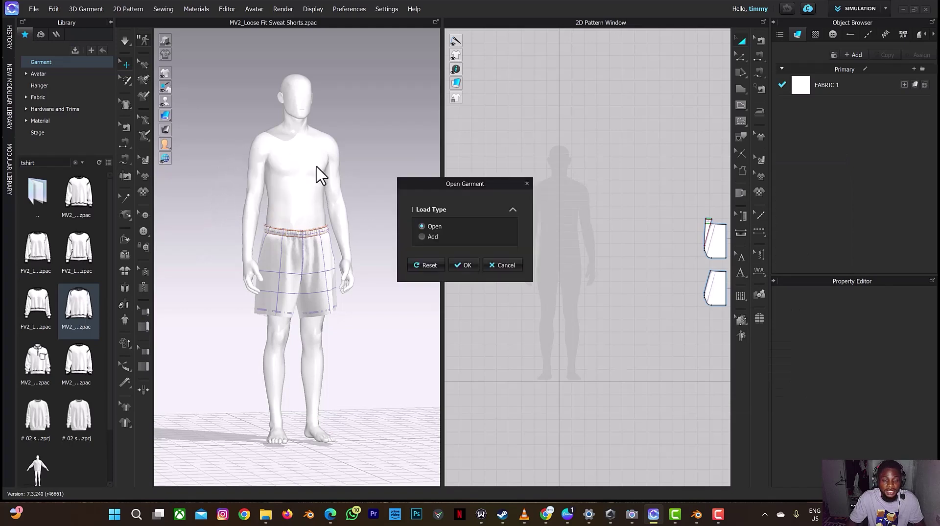
left_click(422, 237)
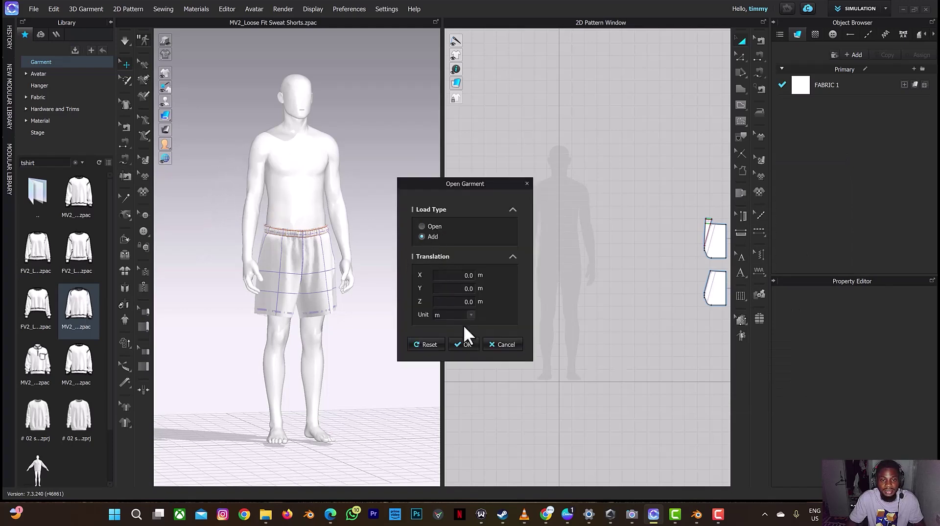
left_click(466, 344)
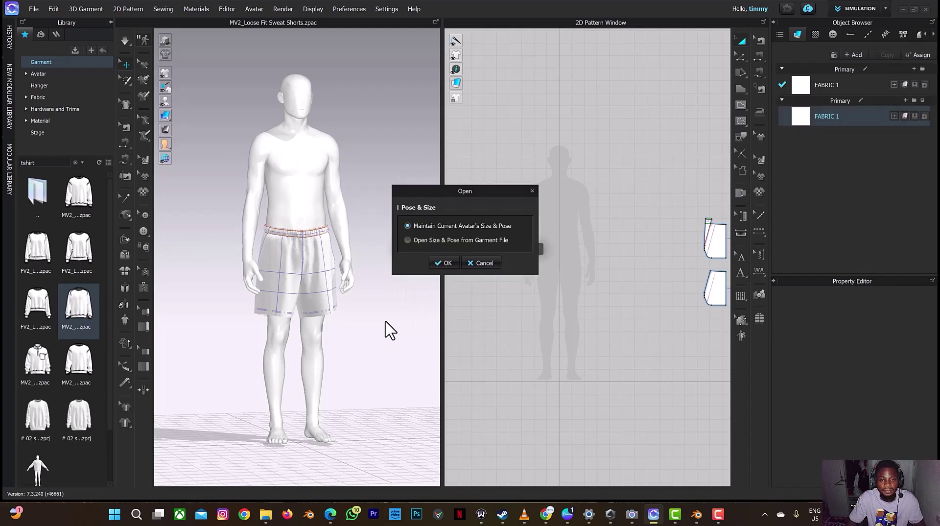
left_click(439, 263)
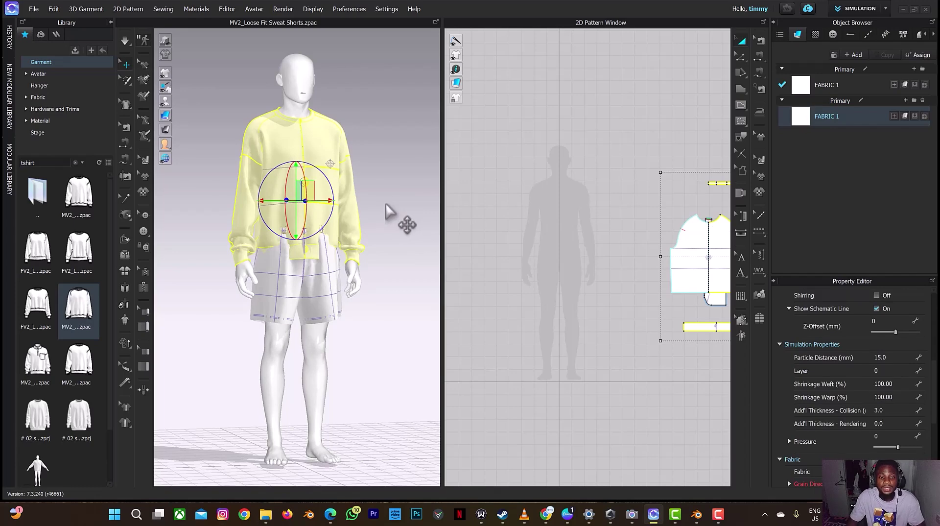
Move the sweatshirt's 2D patterns off the shorts' patterns to the empty area above the avatar silhouette
scroll(390, 210, "down", 5)
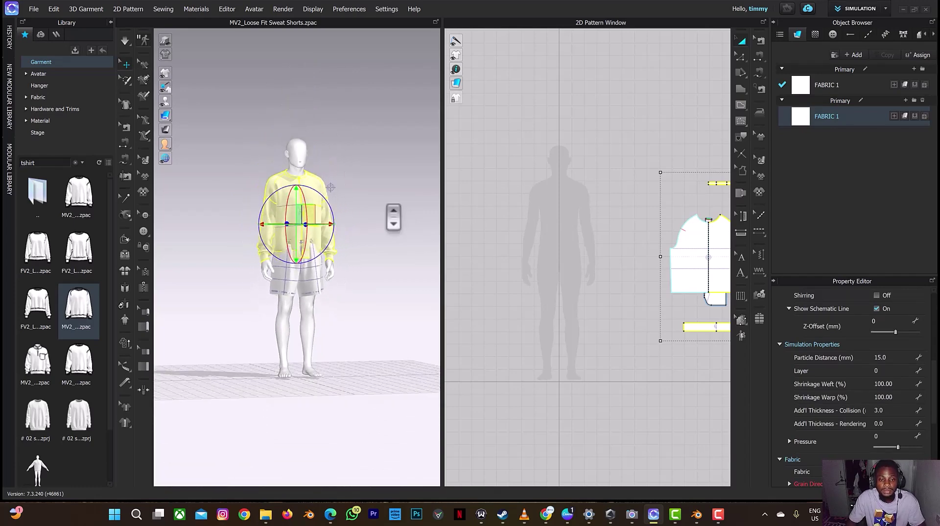
scroll(357, 216, "up", 5)
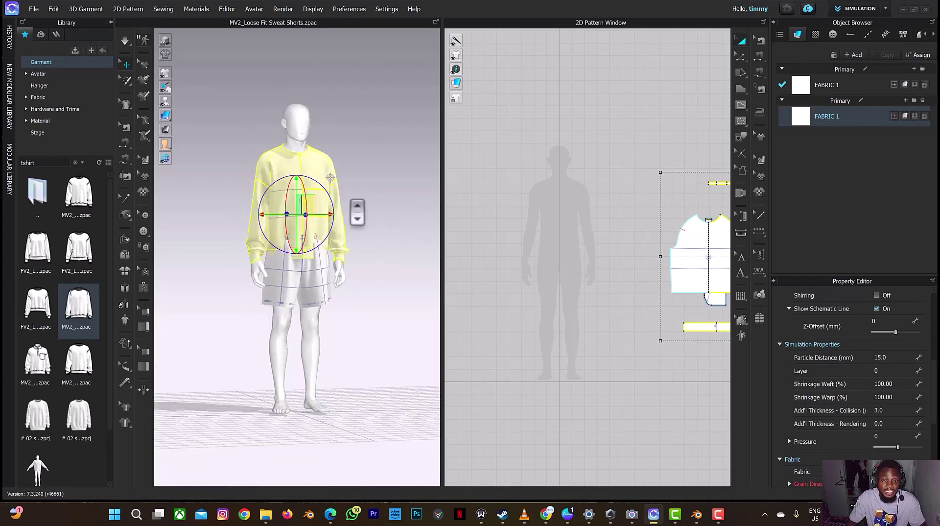
scroll(623, 269, "down", 5)
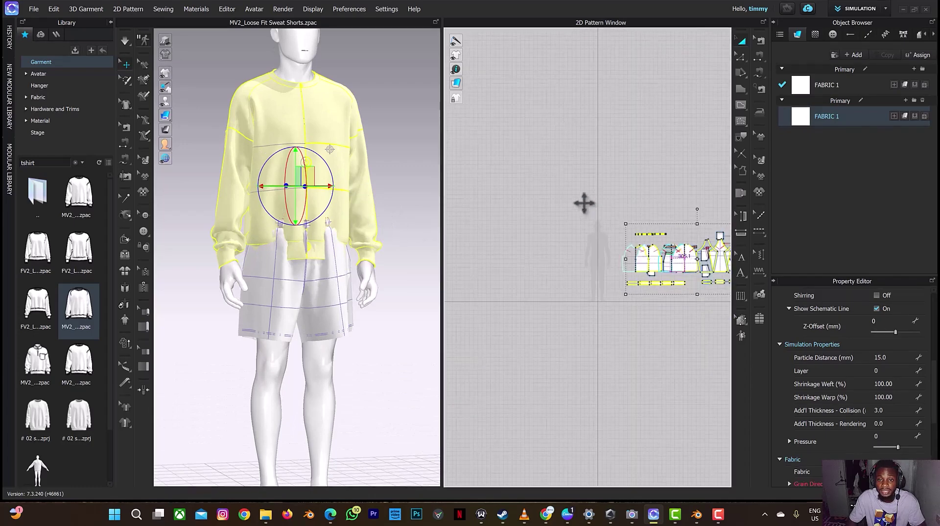
key("ctrl+v")
left_click(550, 188)
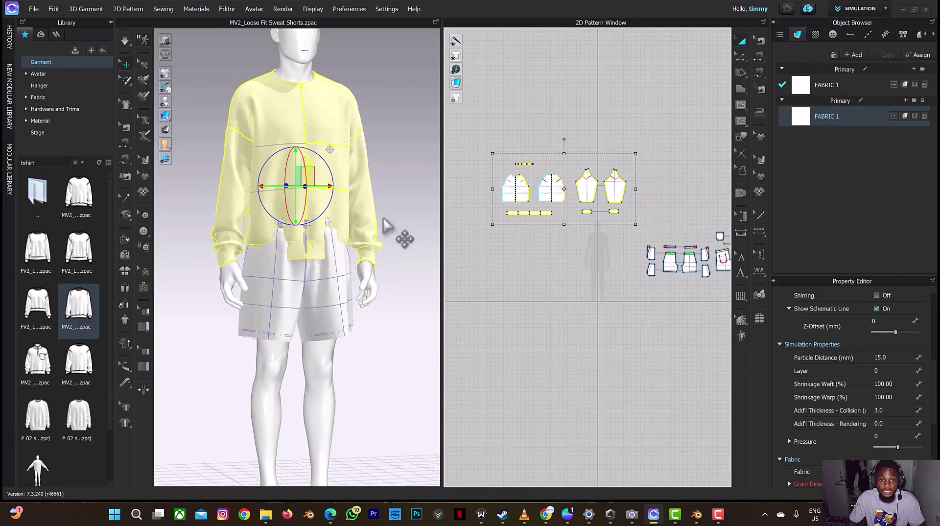
right_click_drag(386, 204, 360, 210)
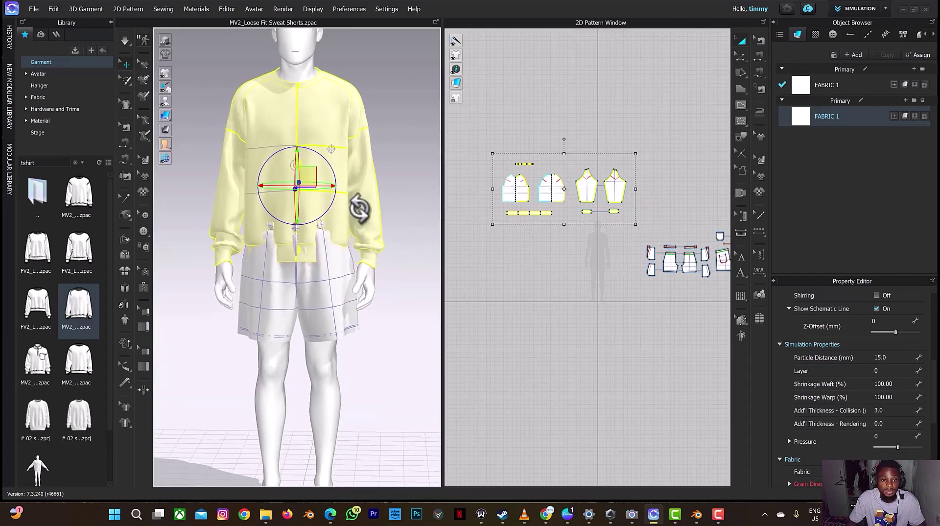
left_click(552, 244)
left_click(297, 188)
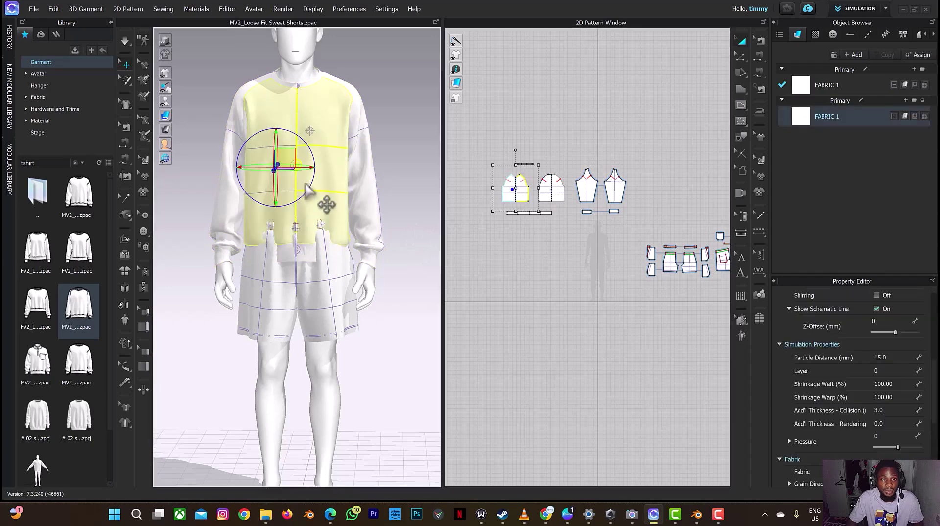
left_click(328, 267, "shift")
left_click(322, 184)
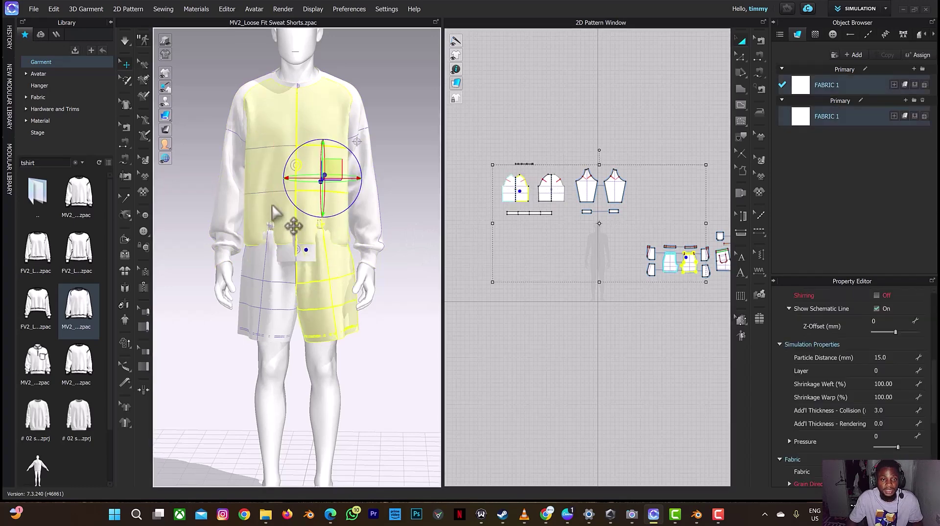
left_click(266, 192)
left_click(409, 201)
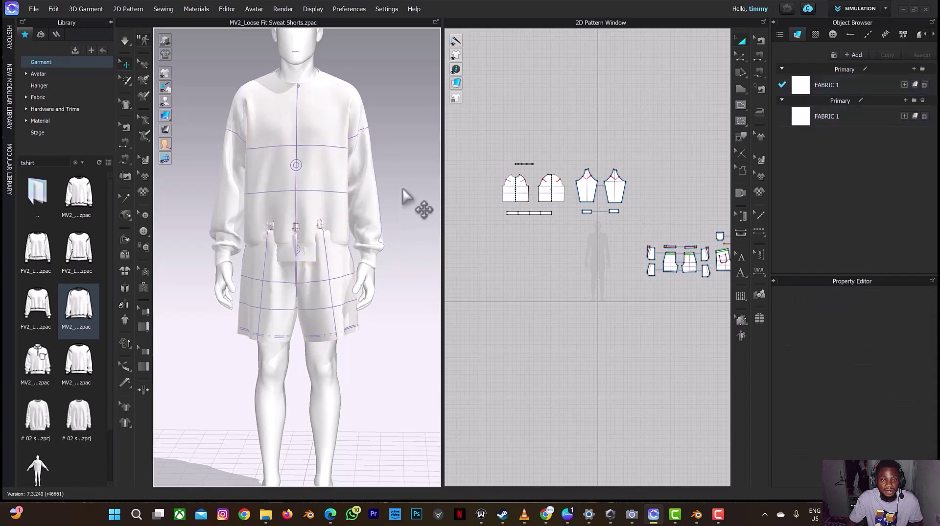
Set the simulation layer of the sweatshirt's front, back and hem band patterns to 1 and accept the notice
left_click(297, 211)
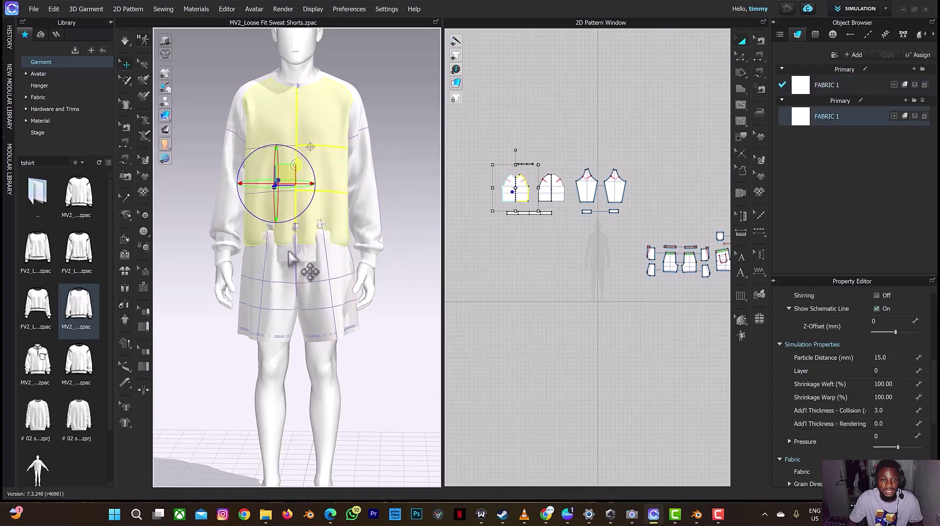
left_click(292, 257, "shift")
right_click_drag(310, 268, 398, 200)
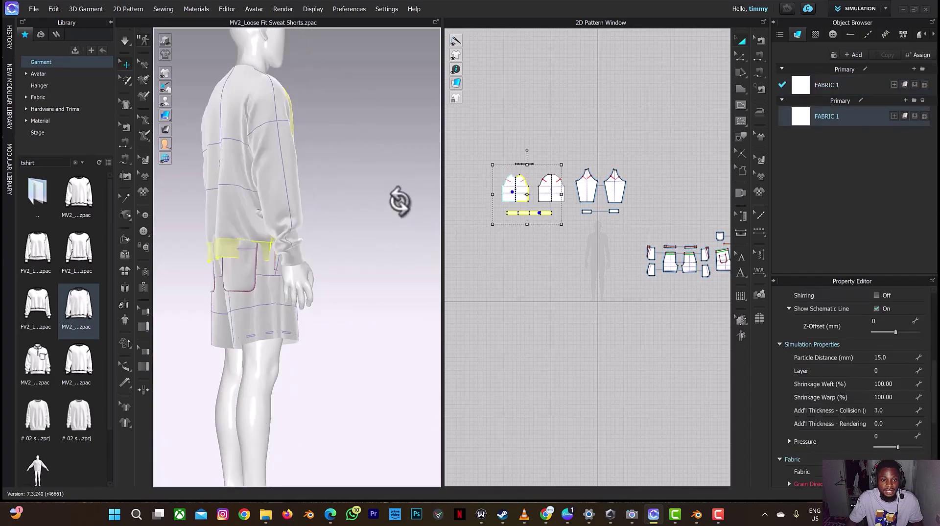
left_click(236, 213, "shift")
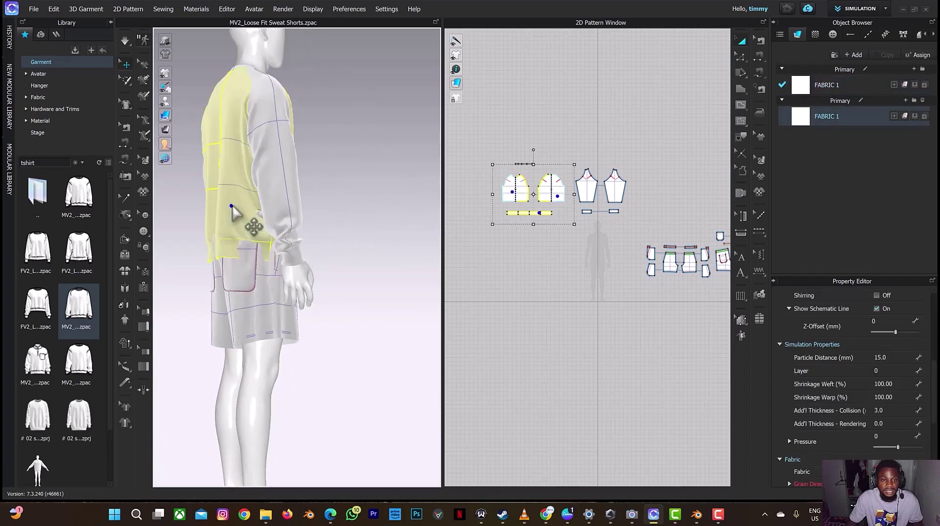
left_click(893, 371)
type("1")
key("Return")
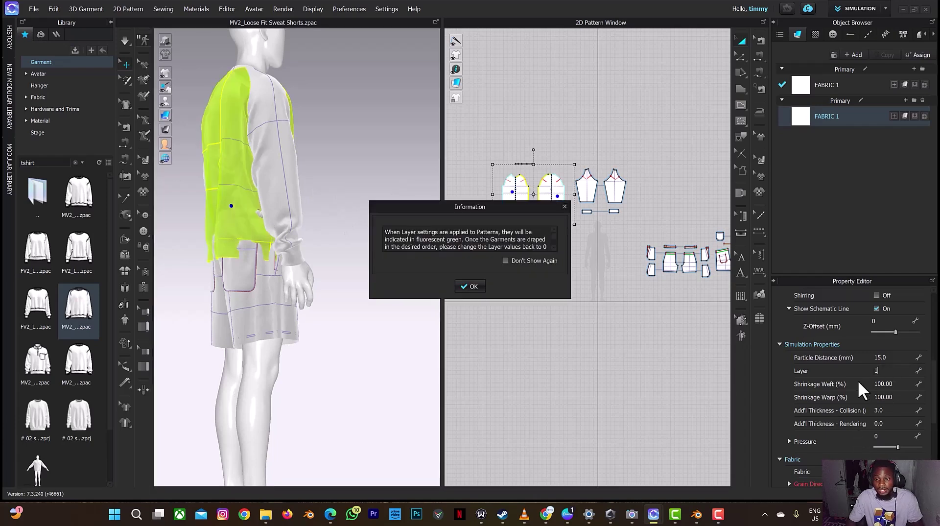
left_click(457, 287)
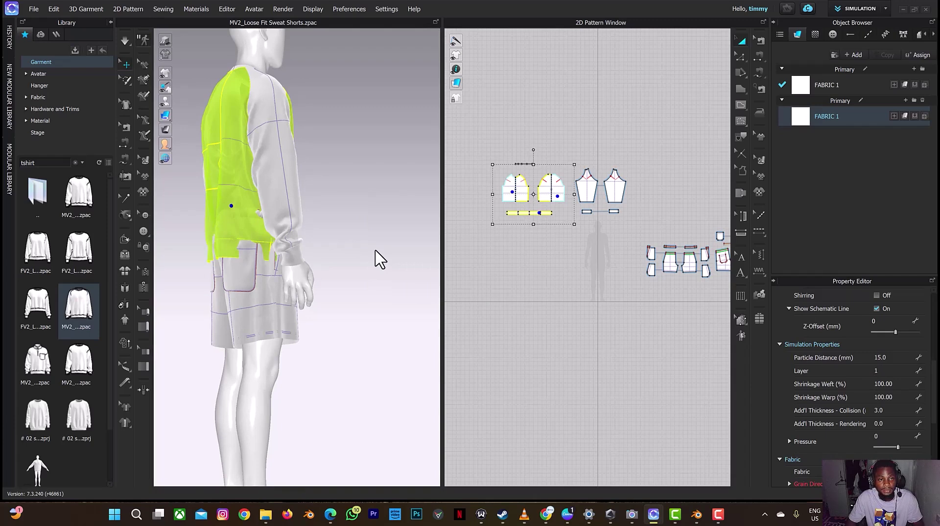
Simulate the garments until the sweatshirt drapes over the shorts' waist, and stop the simulation
left_click(380, 259)
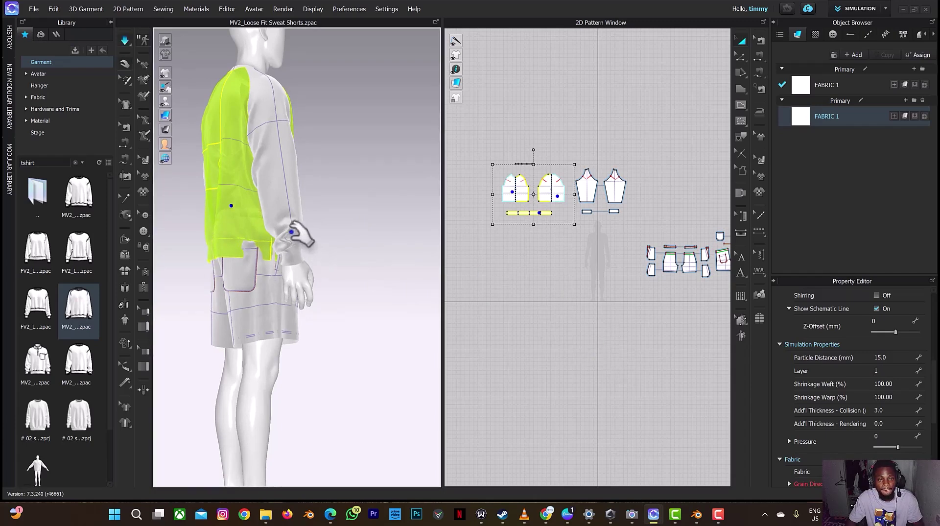
scroll(346, 189, "up", 3)
mouse_move(346, 189)
right_mouse_down()
mouse_move(308, 191)
mouse_move(338, 202)
right_mouse_up()
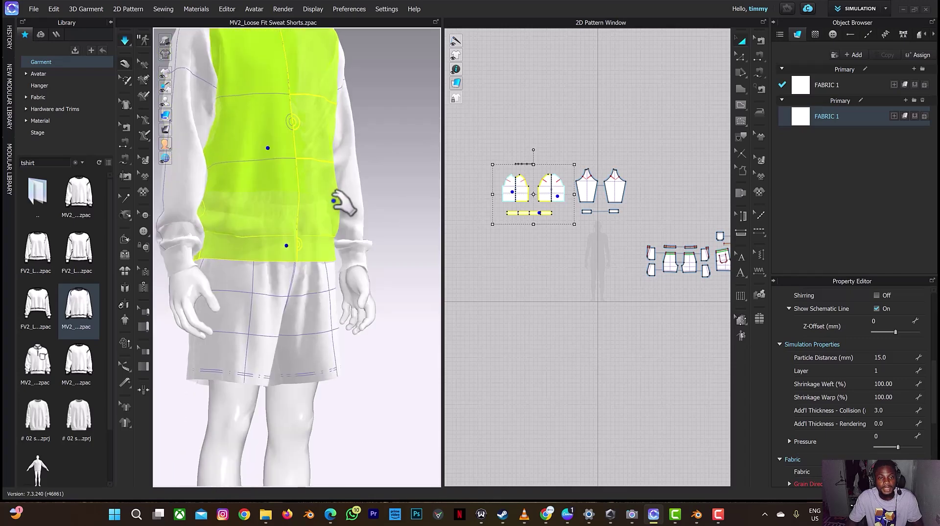
key("w")
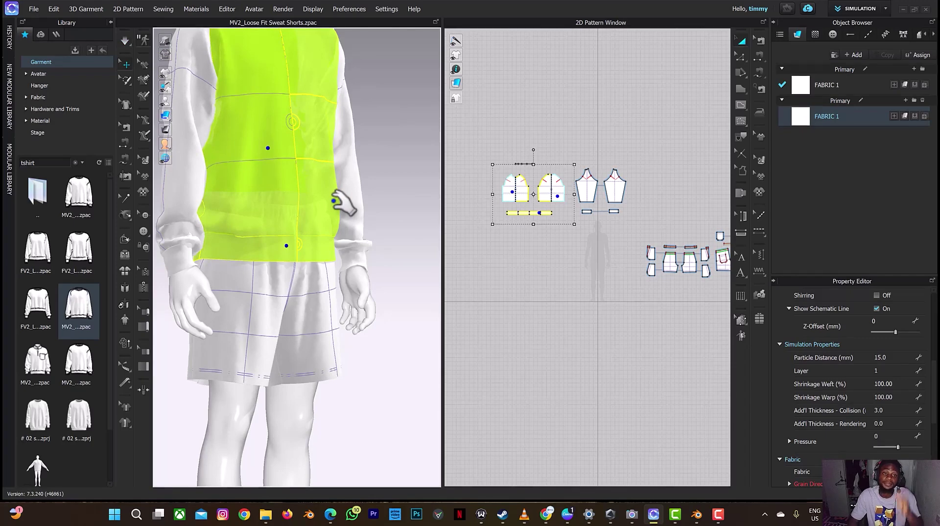
Set the simulation layer of the selected sweatshirt patterns back to 0 and deselect them
left_click(885, 371)
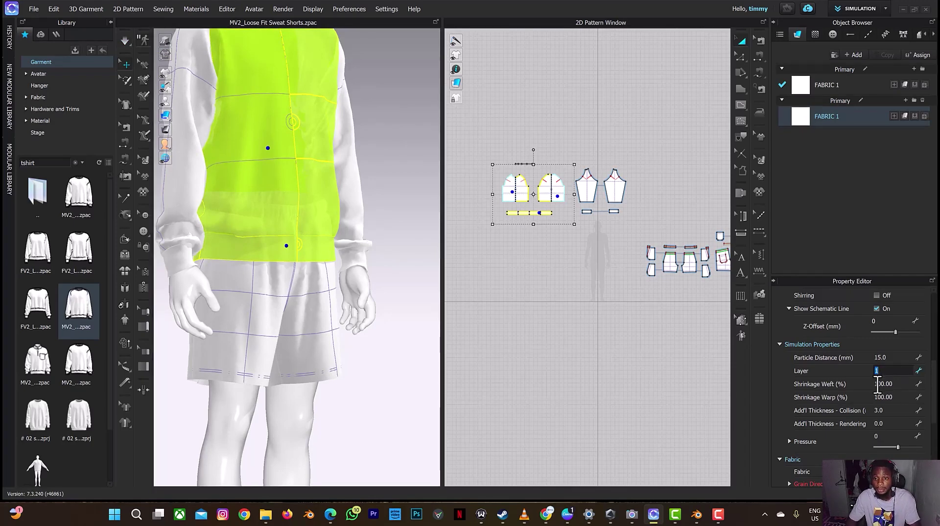
type("0")
key("Return")
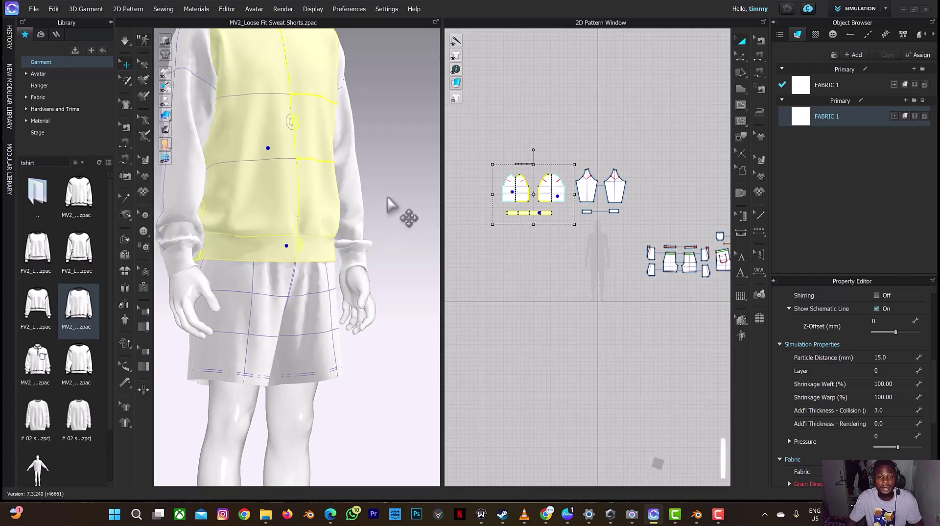
left_click(392, 217)
scroll(391, 217, "down", 4)
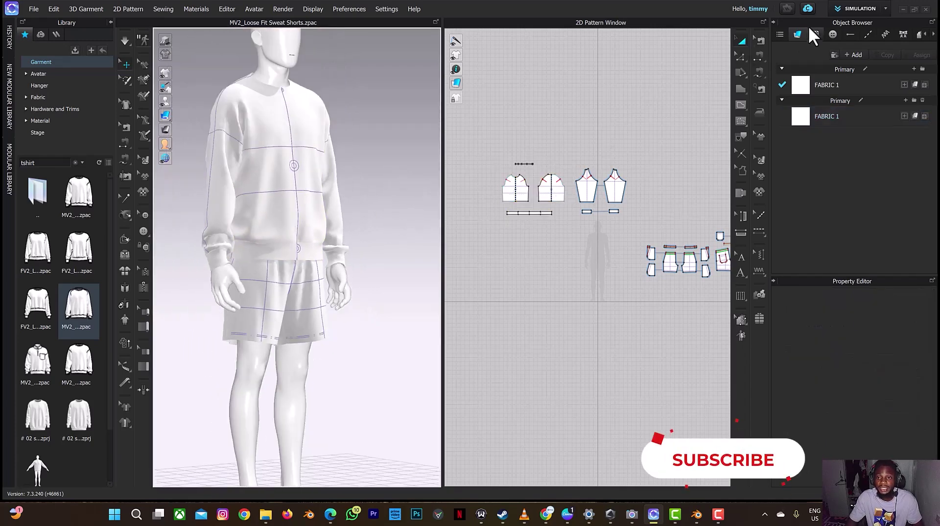
Switch to the UV Editor workspace and look at the UV Packing options, closing them without applying
left_click(852, 8)
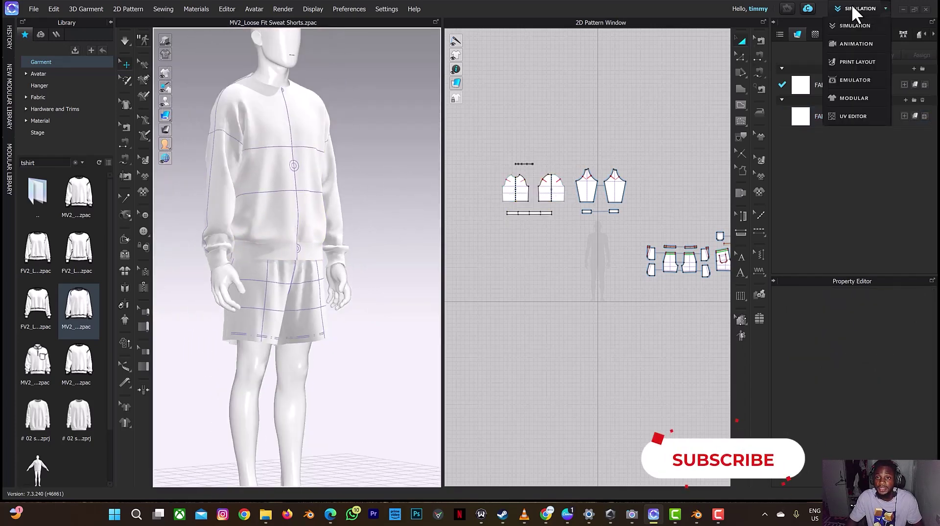
left_click(862, 117)
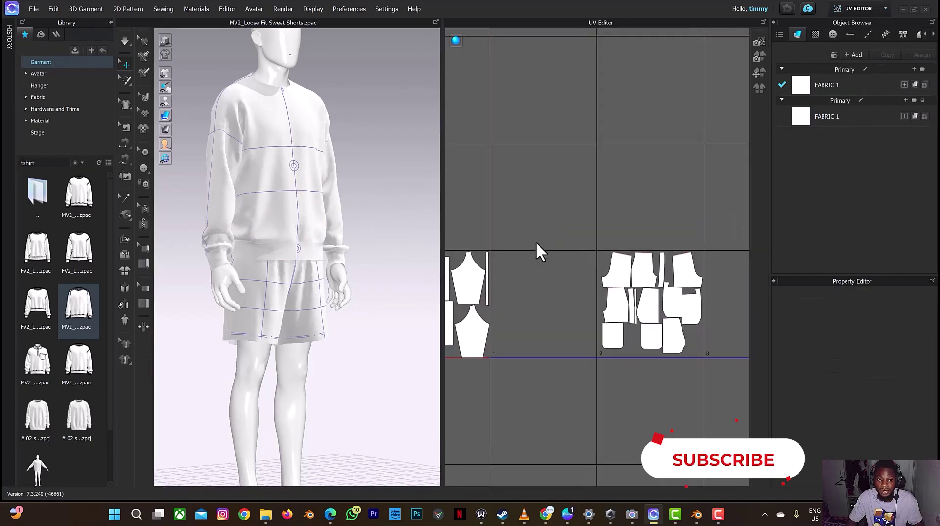
scroll(537, 250, "down", 3)
middle_click_drag(539, 258, 618, 262)
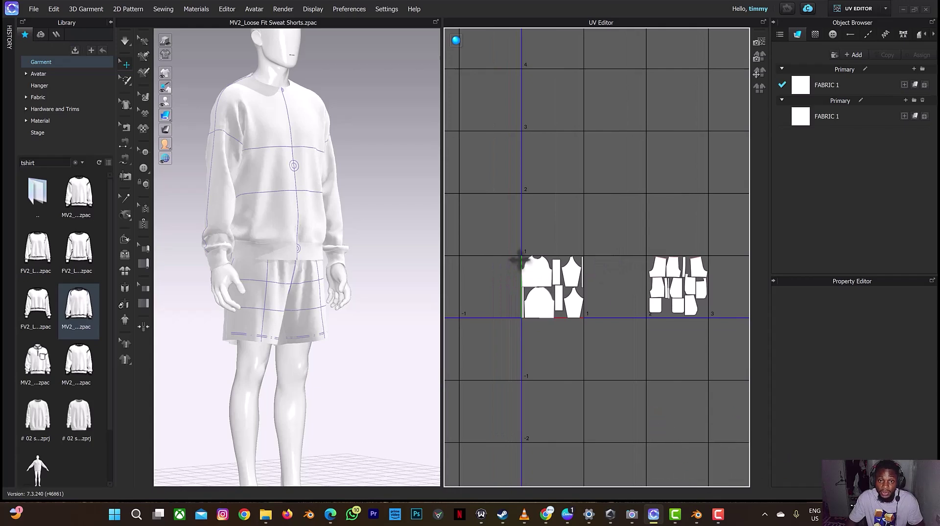
scroll(524, 250, "up", 2)
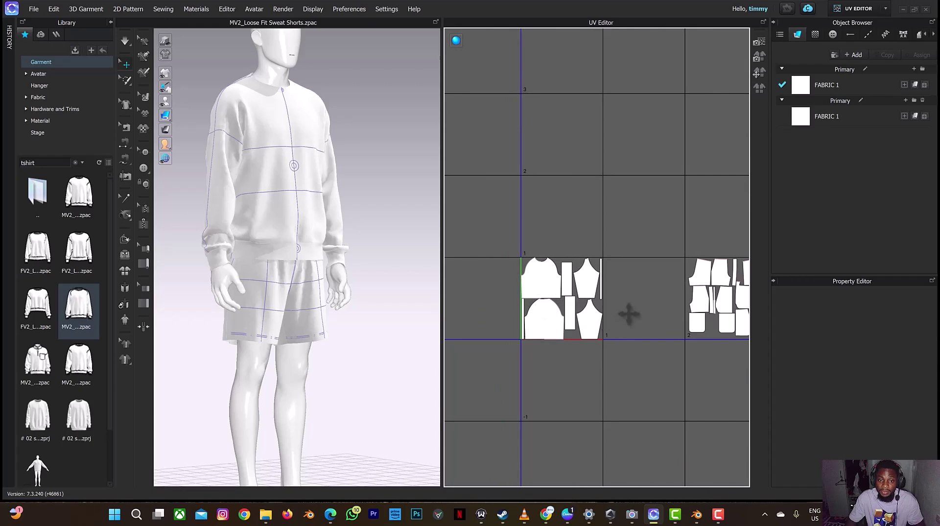
left_click(759, 88)
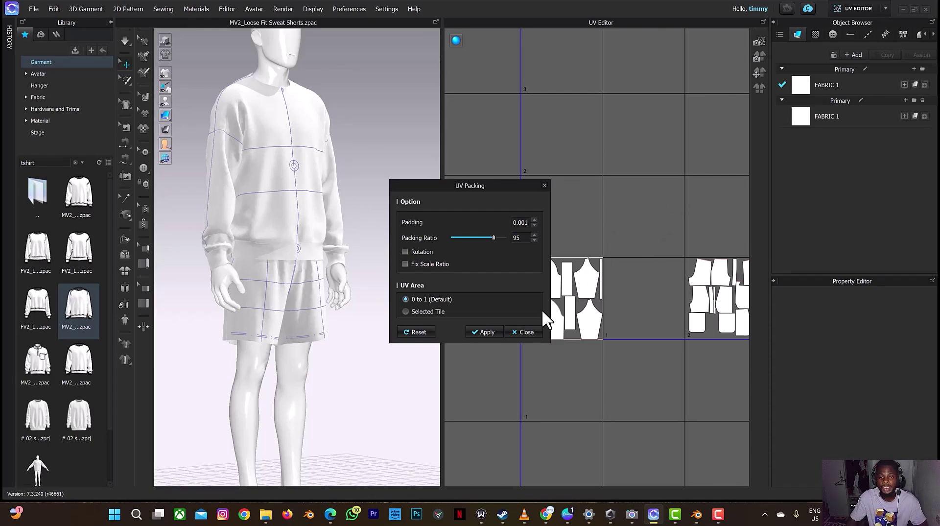
left_click(525, 332)
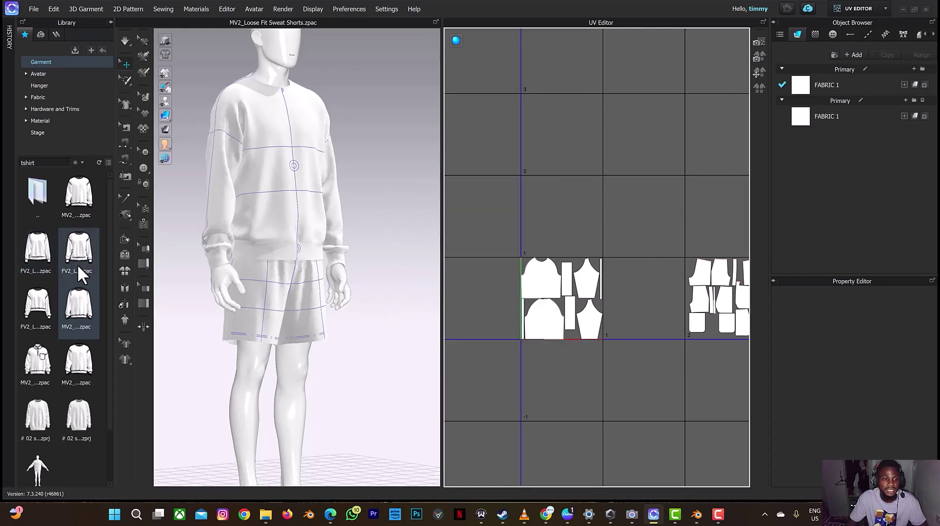
Clear the garment library search and add the beanie3 project, with garment and avatar, to the scene at an X translation of 0 m
mouse_move(77, 254)
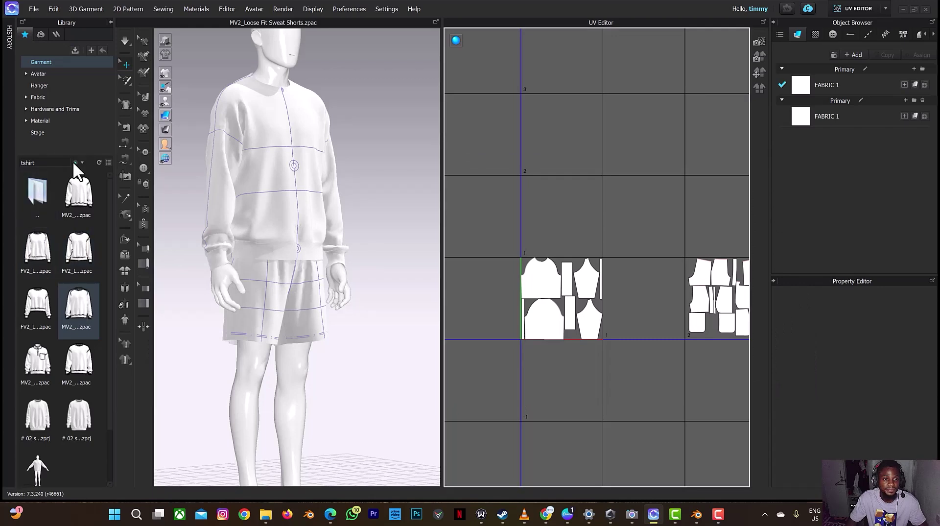
left_click(74, 162)
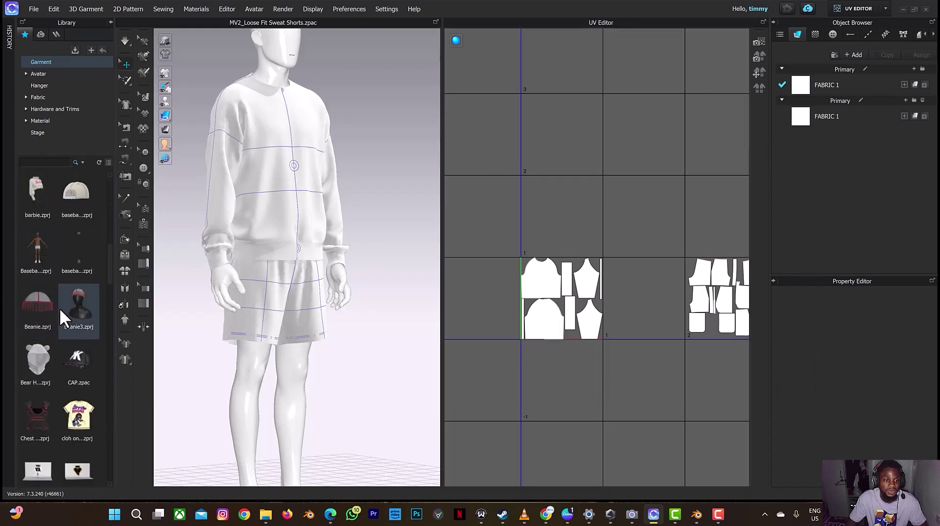
mouse_move(73, 298)
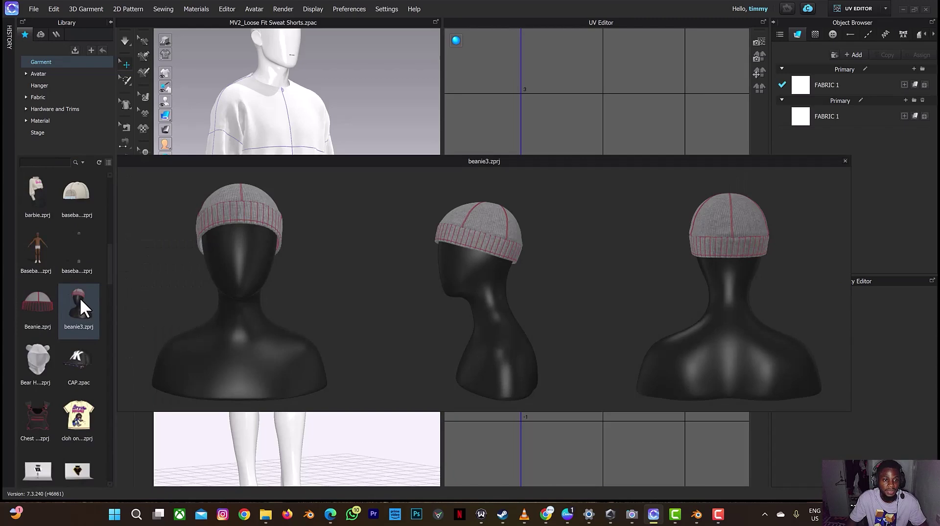
double_click(80, 297)
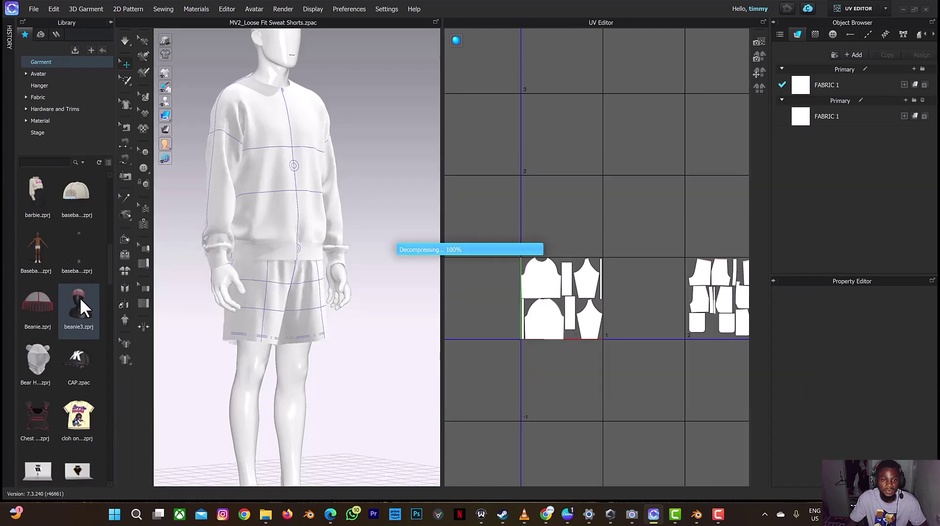
left_click(422, 182)
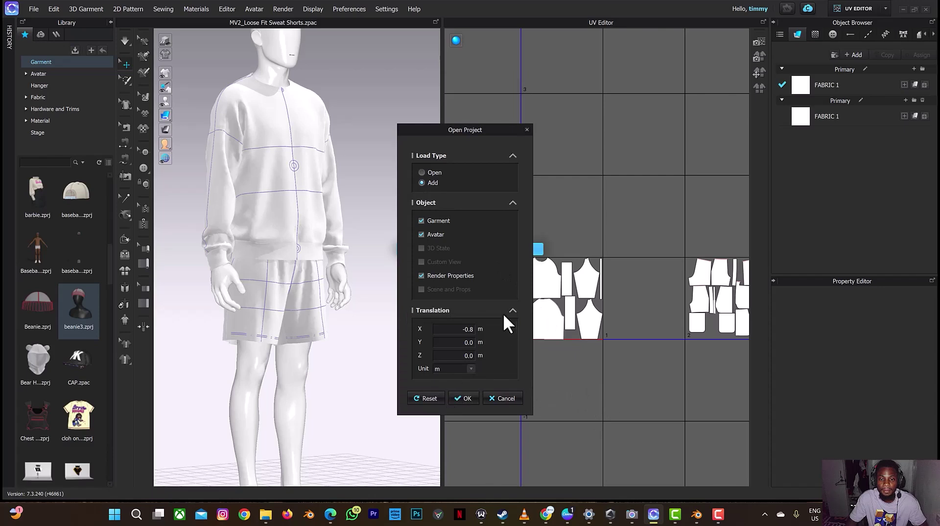
left_click_drag(476, 136, 483, 91)
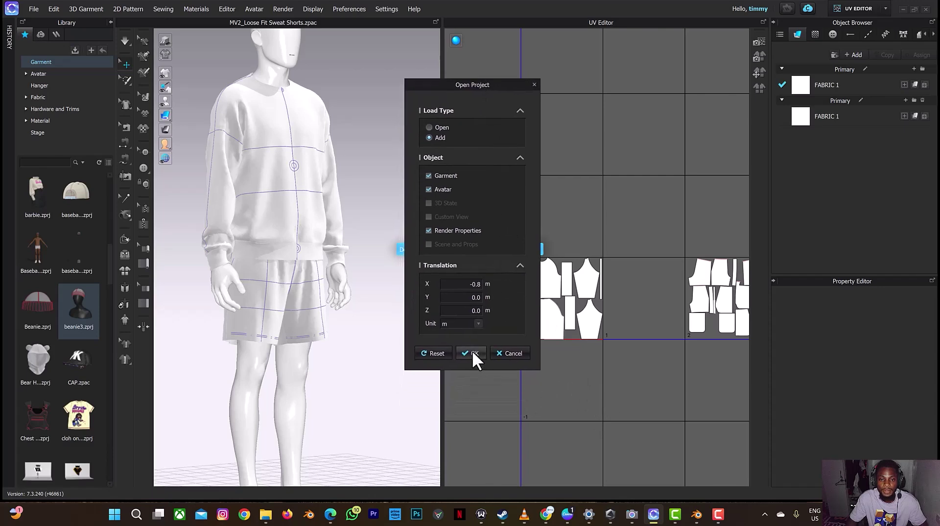
double_click(479, 283)
type("0")
key("Return")
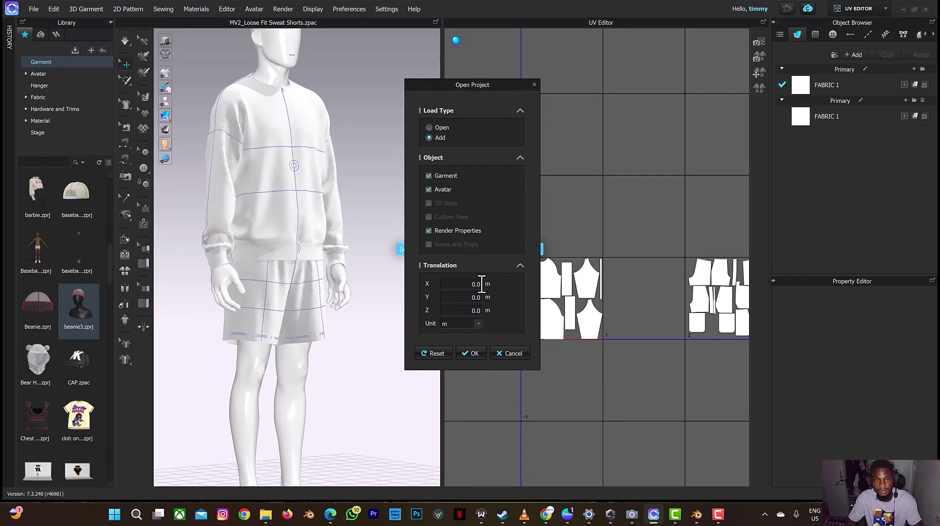
left_click(473, 354)
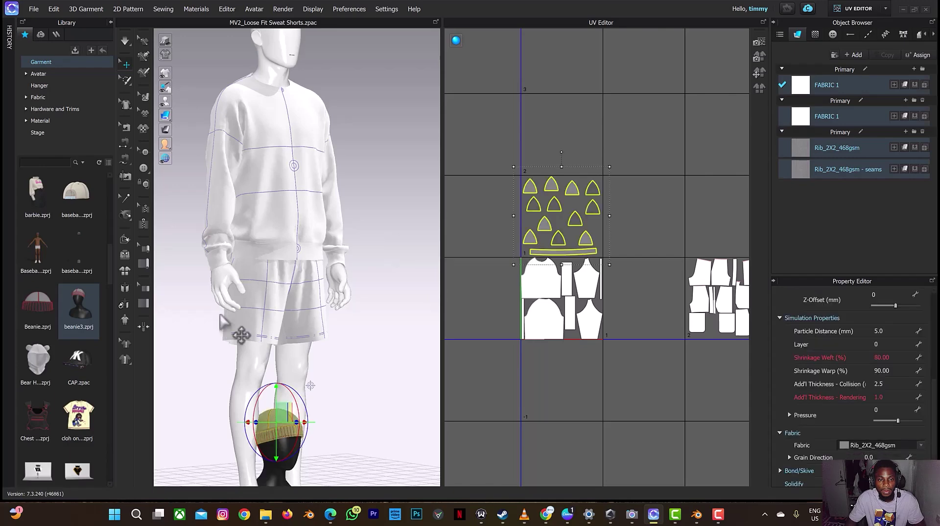
Return to the Simulation workspace and delete the black bust mannequin under the beanie
scroll(275, 294, "up", 1)
right_click_drag(321, 429, 294, 397)
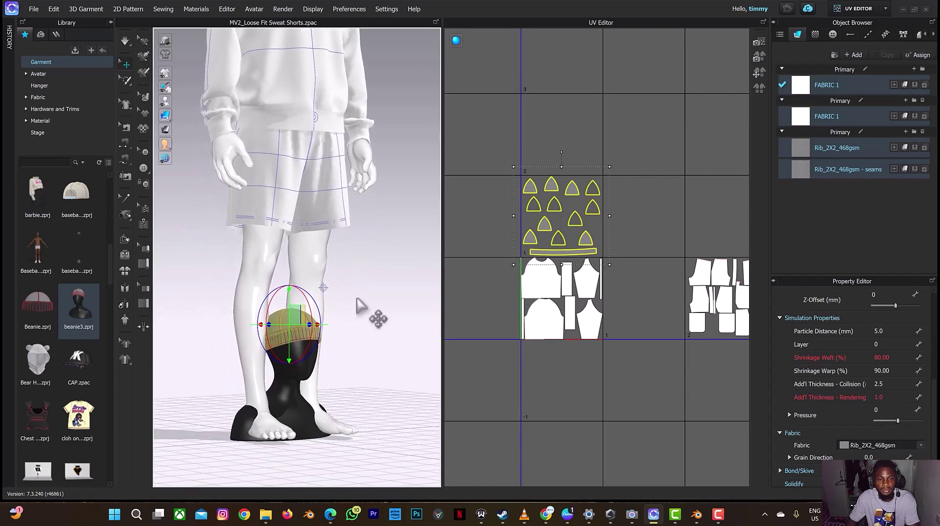
left_click(631, 189)
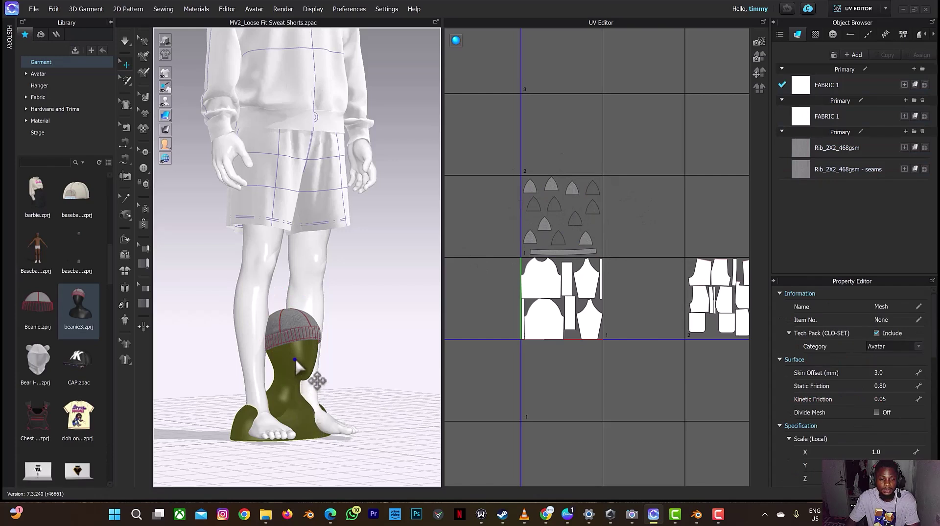
left_click(872, 8)
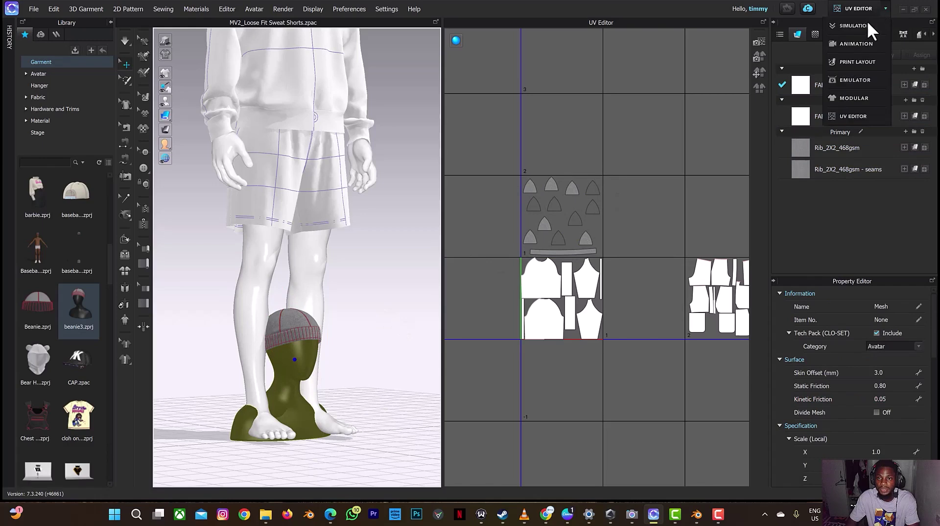
left_click(869, 31)
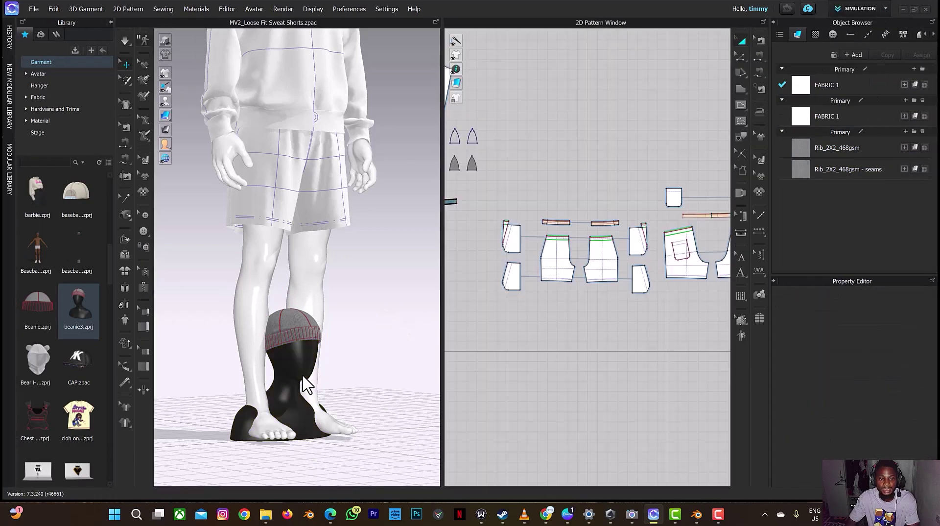
left_click(299, 376)
key("Delete")
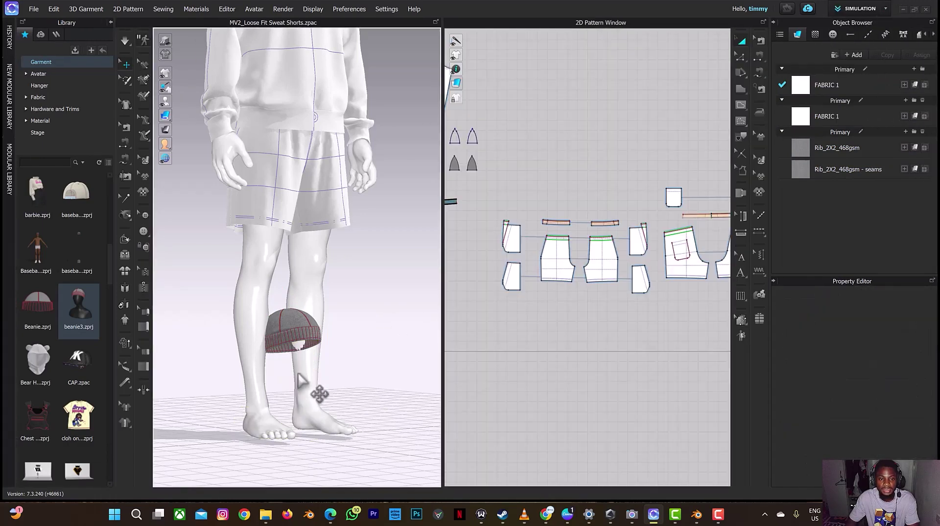
Move the sweatshirt cuff pattern that overlaps the beanie panels to the empty area beside the sleeve patterns
scroll(370, 279, "down", 3)
scroll(504, 179, "up", 4)
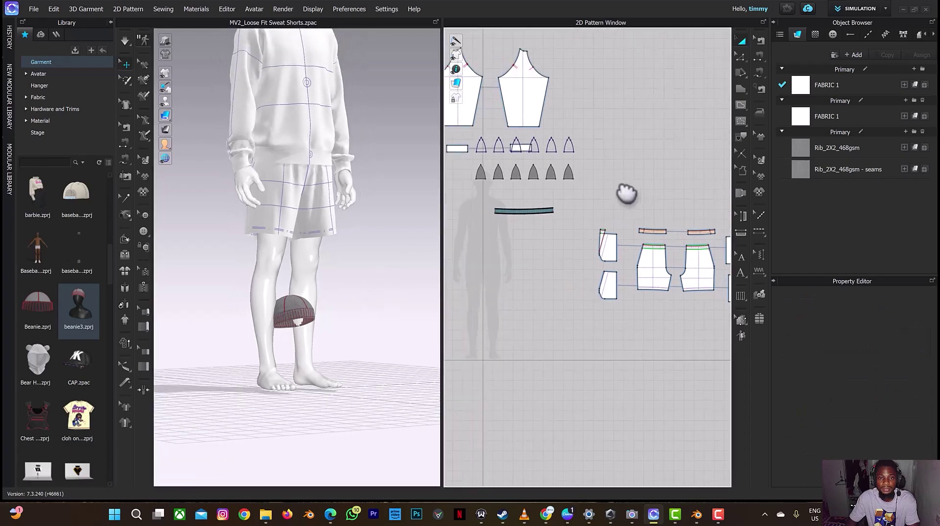
right_click_drag(626, 193, 655, 224)
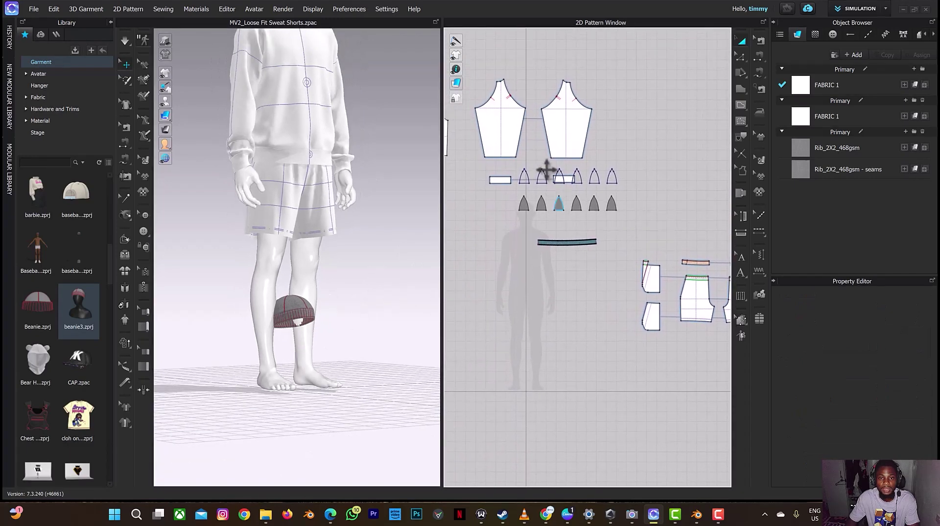
left_click_drag(512, 166, 631, 186)
left_click(566, 169)
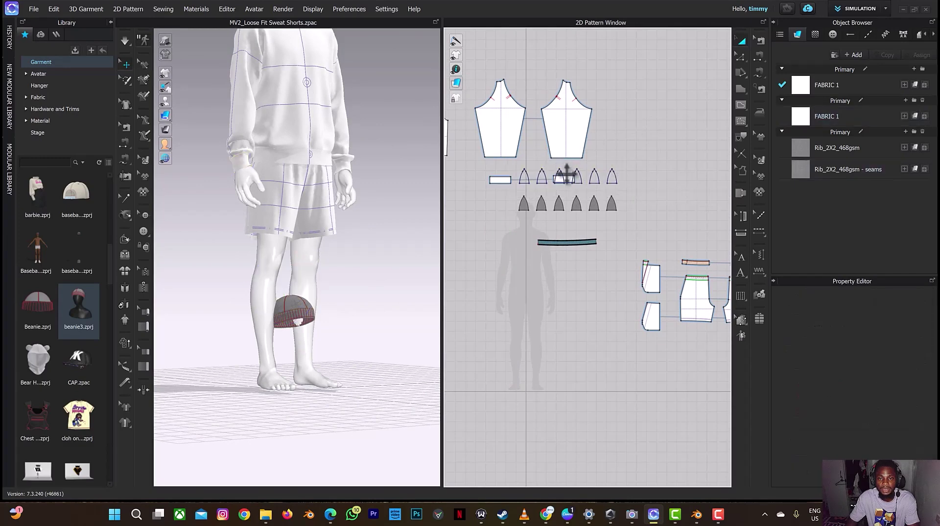
left_click_drag(567, 176, 621, 113)
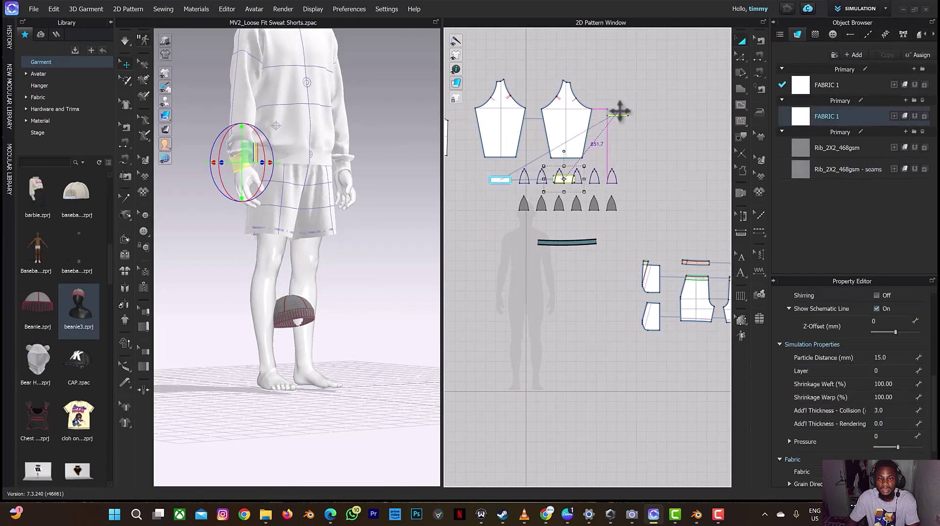
Move all beanie patterns down over the avatar silhouette and raise the 3D beanie from the avatar's legs onto its head
left_click_drag(522, 160, 631, 267)
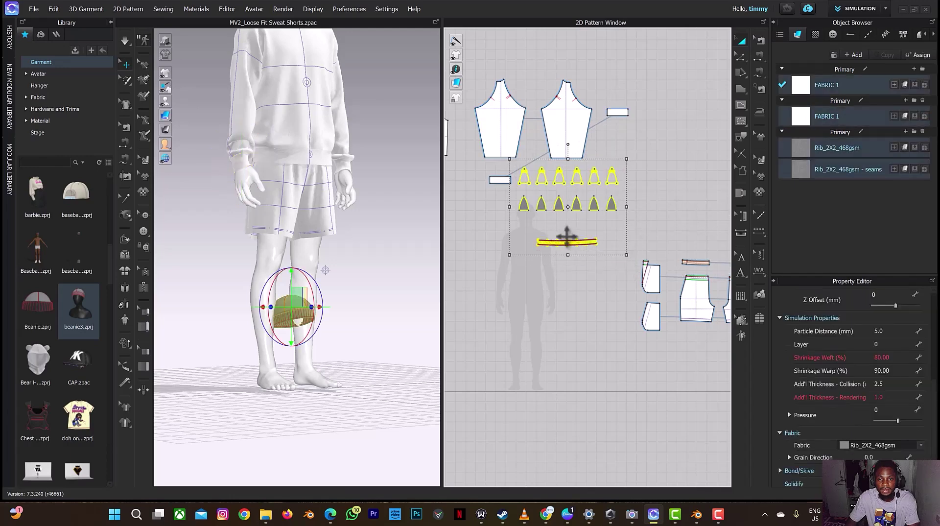
left_click_drag(559, 244, 517, 325)
right_click_drag(316, 289, 329, 287)
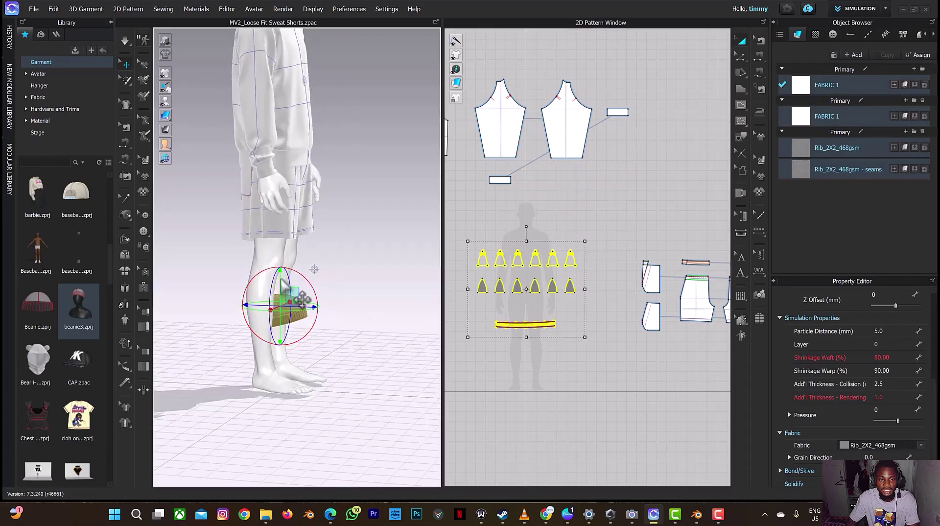
left_click_drag(278, 274, 337, 77)
scroll(352, 248, "down", 3)
scroll(361, 332, "up", 3)
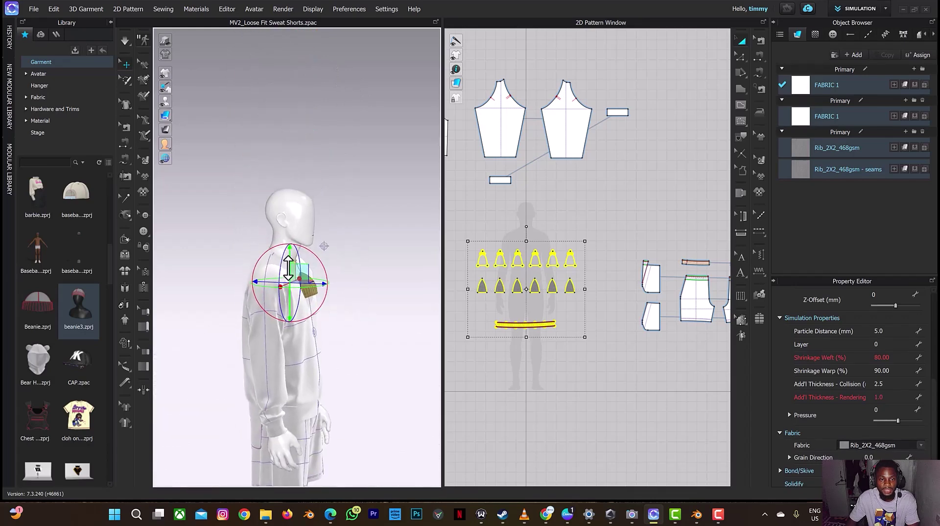
left_click_drag(292, 260, 296, 168)
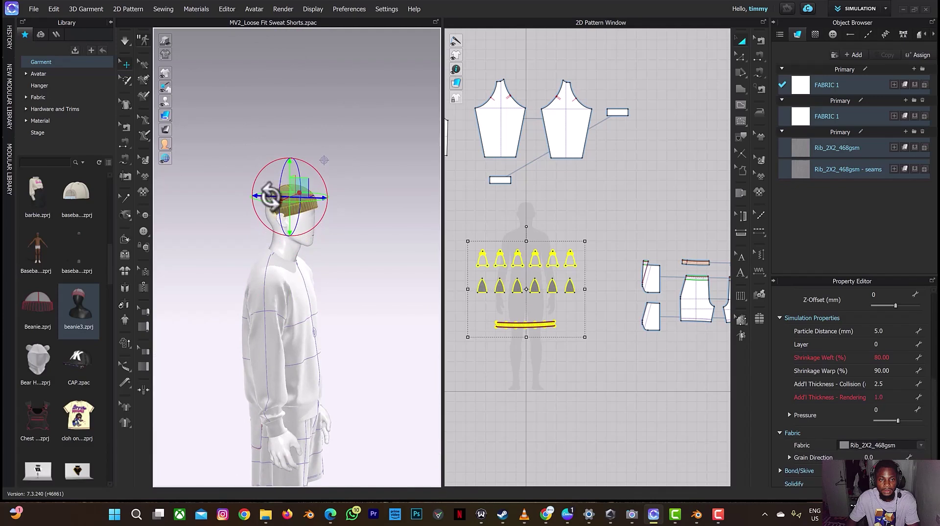
left_click_drag(267, 198, 264, 197)
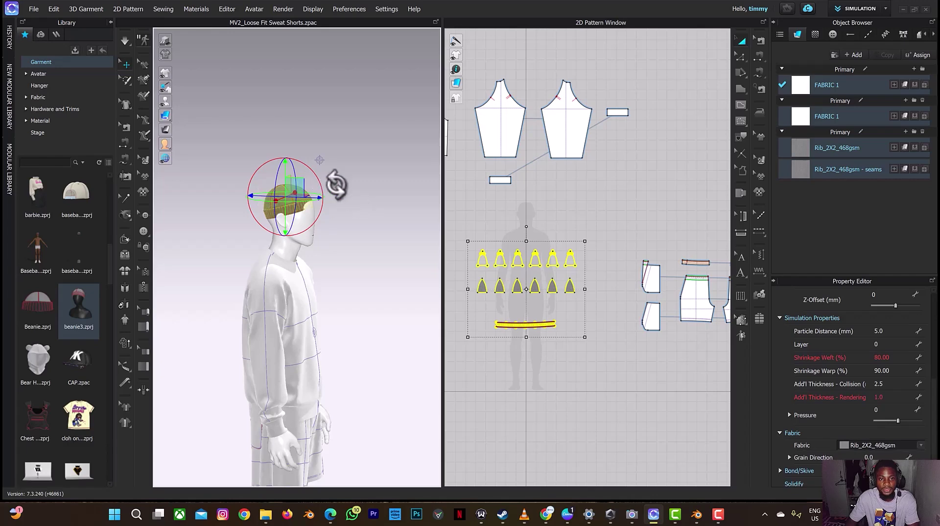
Simulate the beanie so it settles on the avatar's head, then stop the simulation and check its fit from the front
right_click_drag(336, 183, 272, 191)
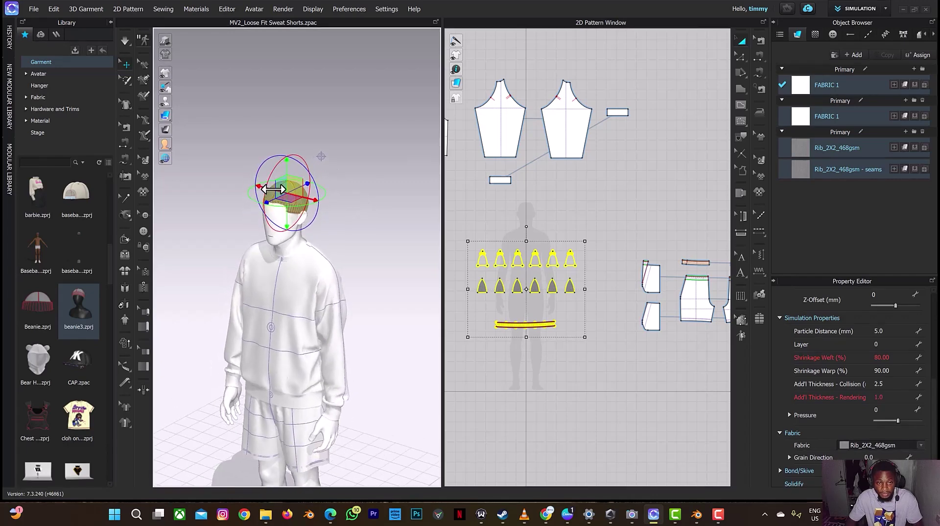
key("q")
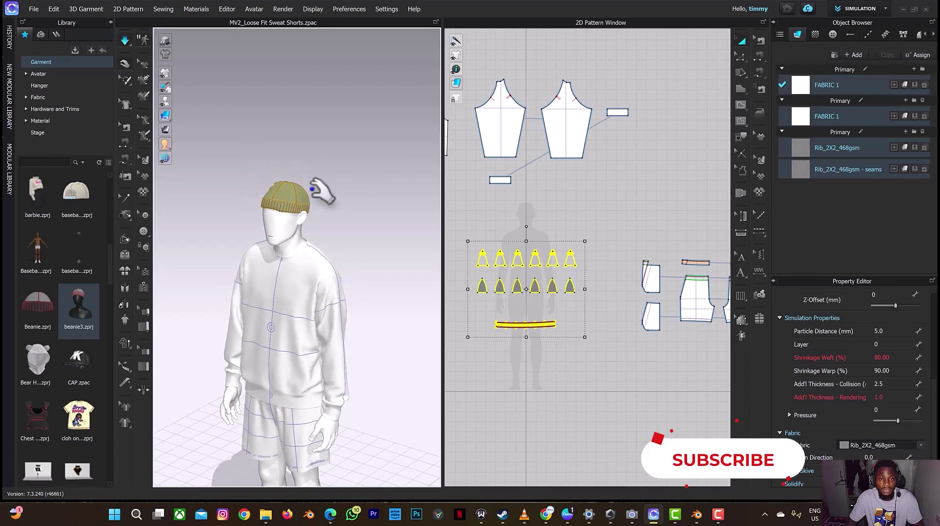
key("w")
right_click_drag(361, 201, 306, 227)
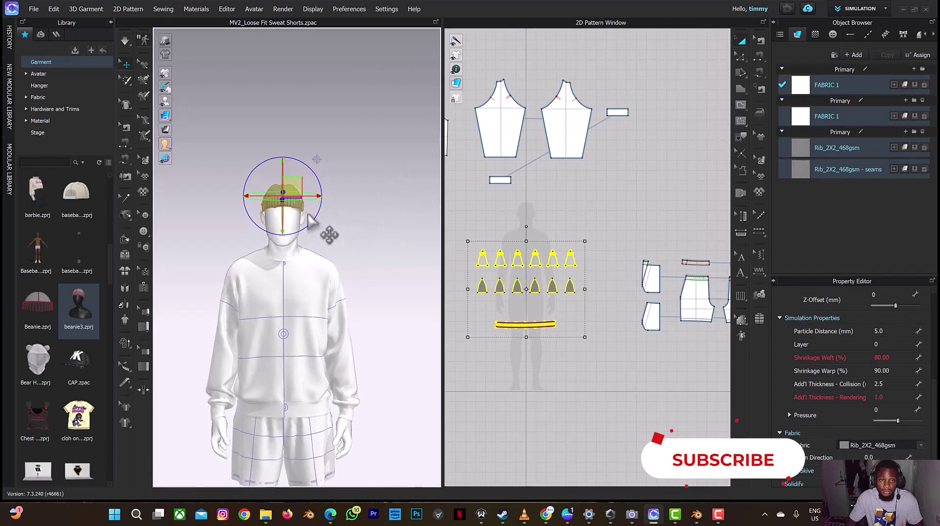
Switch to the UV Editor workspace and move the beanie UVs into the empty tile between the sweatshirt and shorts UVs
left_click(856, 6)
left_click(835, 115)
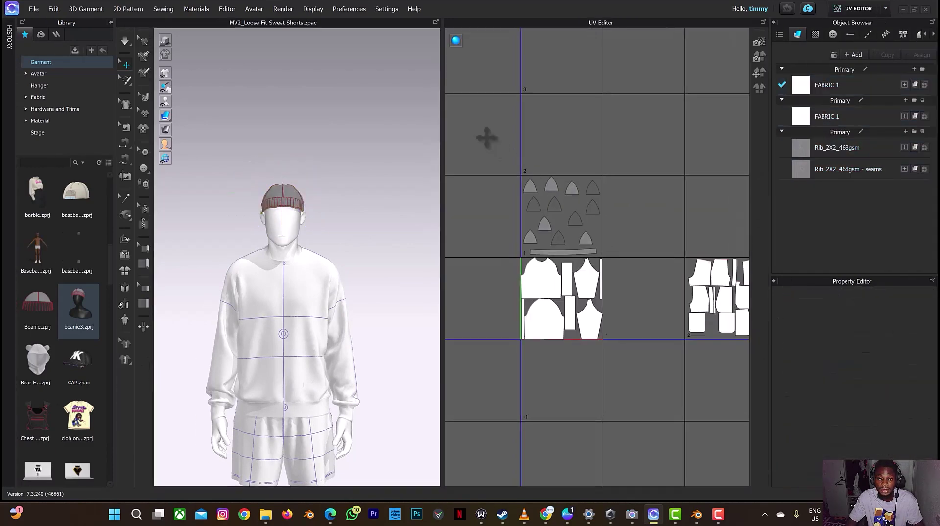
left_click_drag(486, 137, 636, 256)
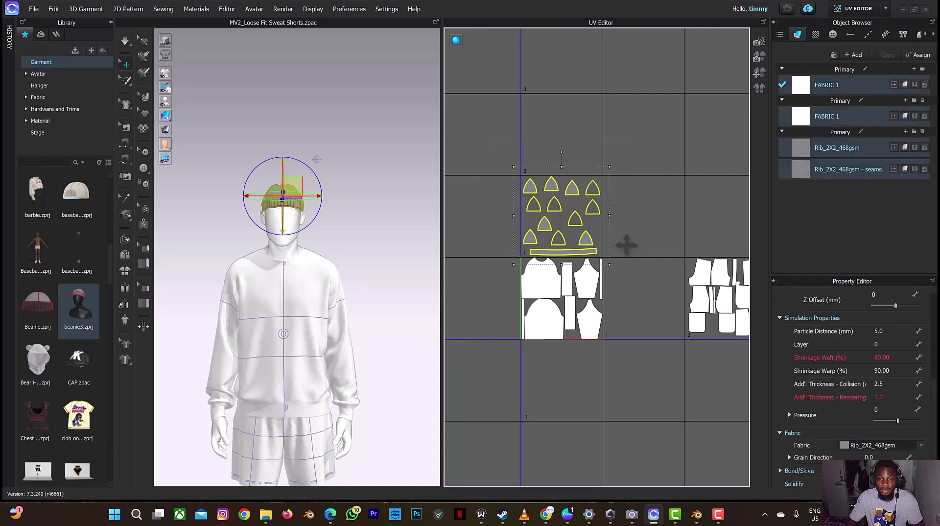
key("ctrl+c")
key("ctrl+v")
left_click(654, 344)
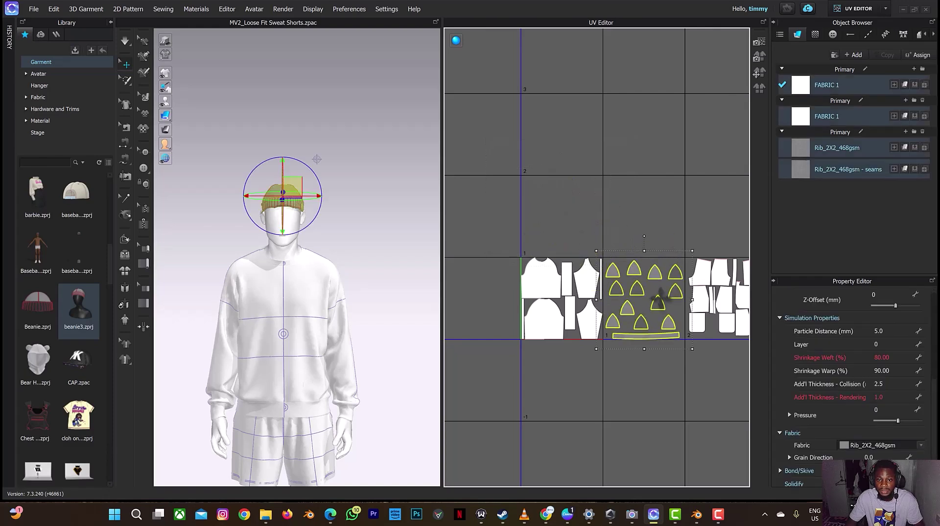
left_click(697, 374)
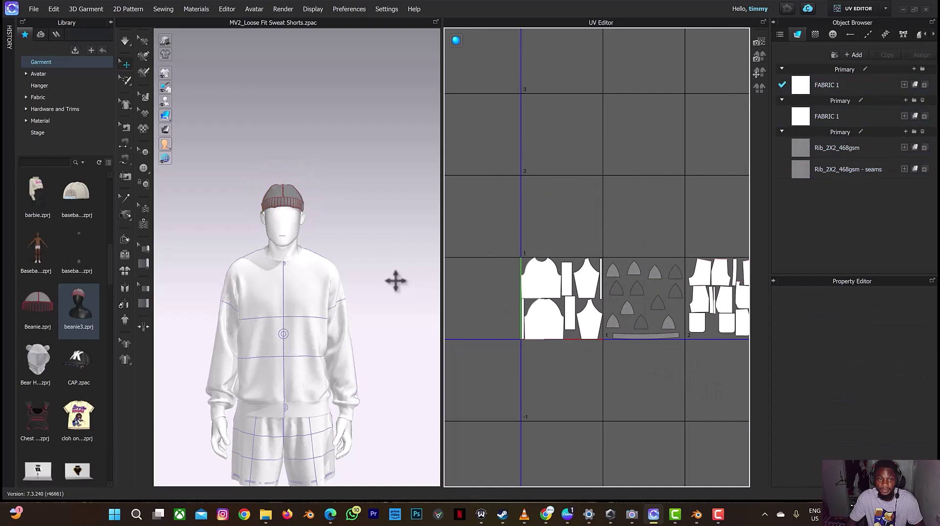
scroll(630, 251, "down", 4)
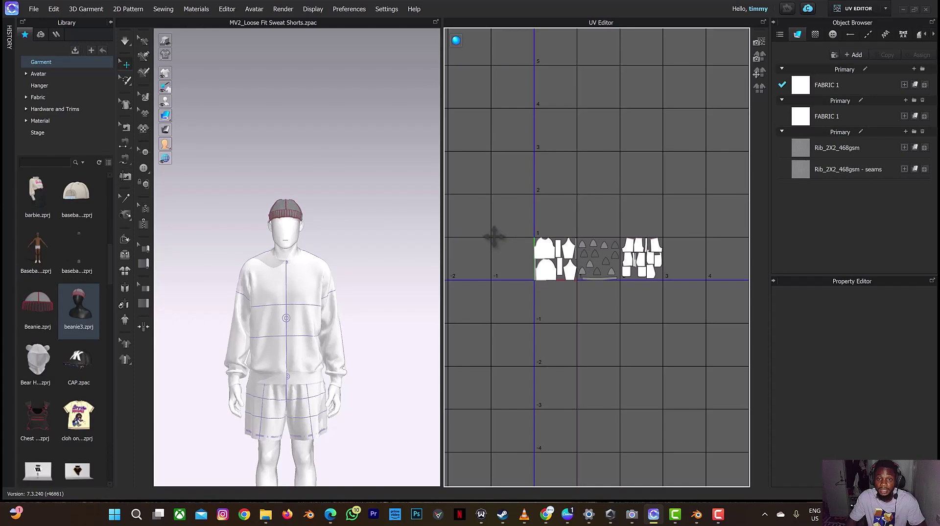
Return to the Simulation workspace and bring the full outfit into view
left_click(855, 4)
left_click(855, 19)
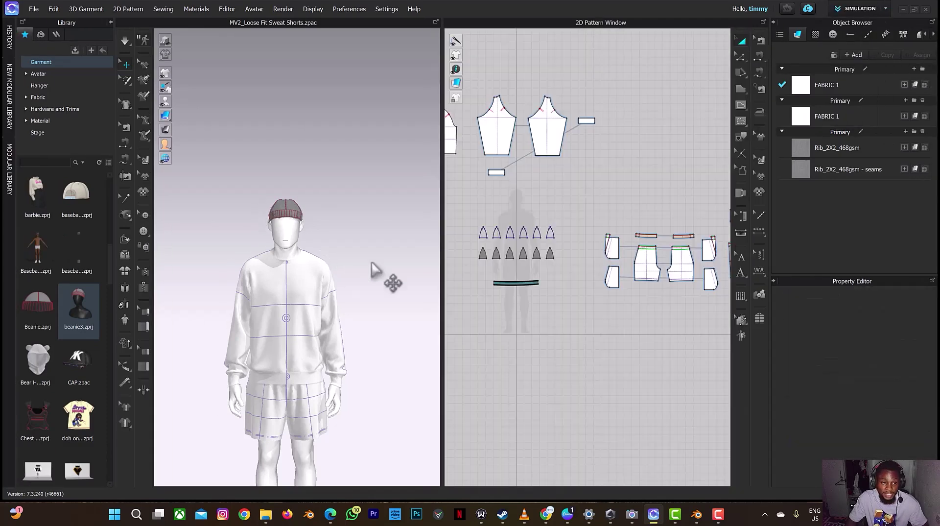
middle_click_drag(382, 335, 382, 268)
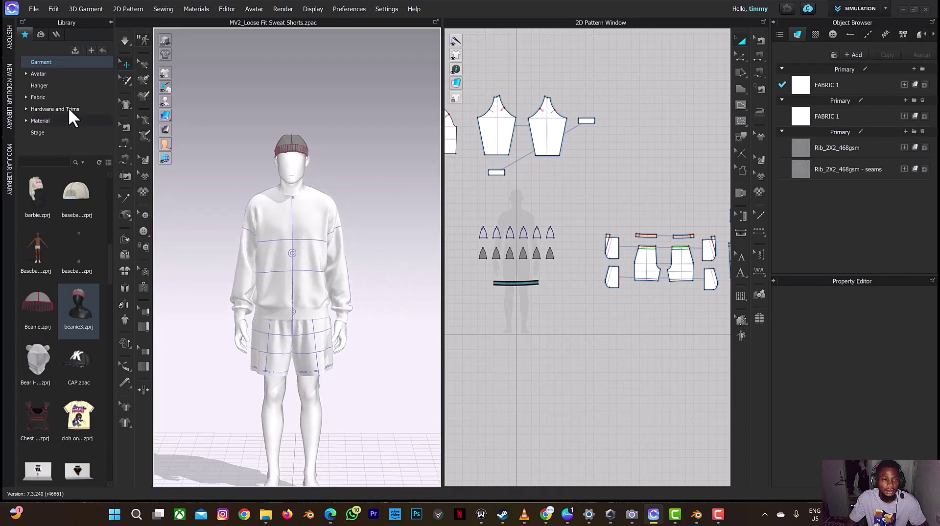
Search the fabric library for "knit" and replace the sweatshirt's FABRIC 1 with knit4
left_click(37, 97)
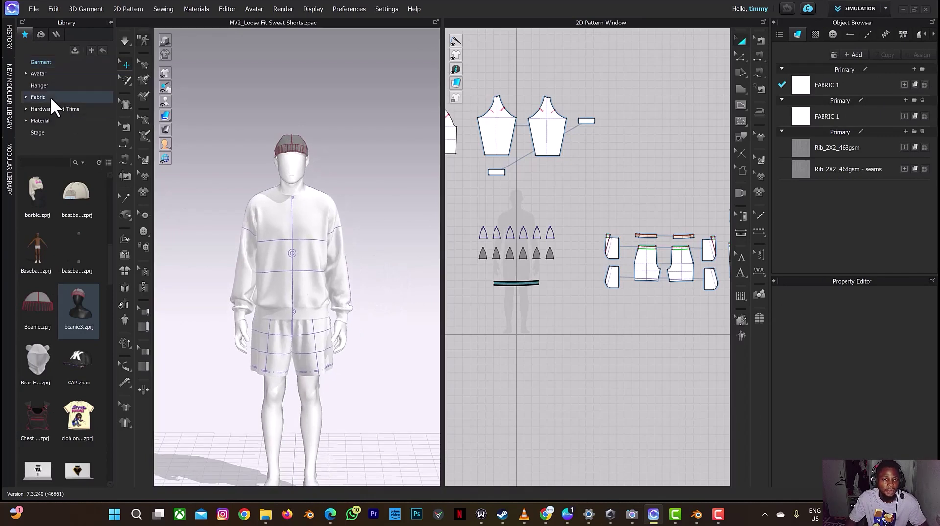
left_click(65, 164)
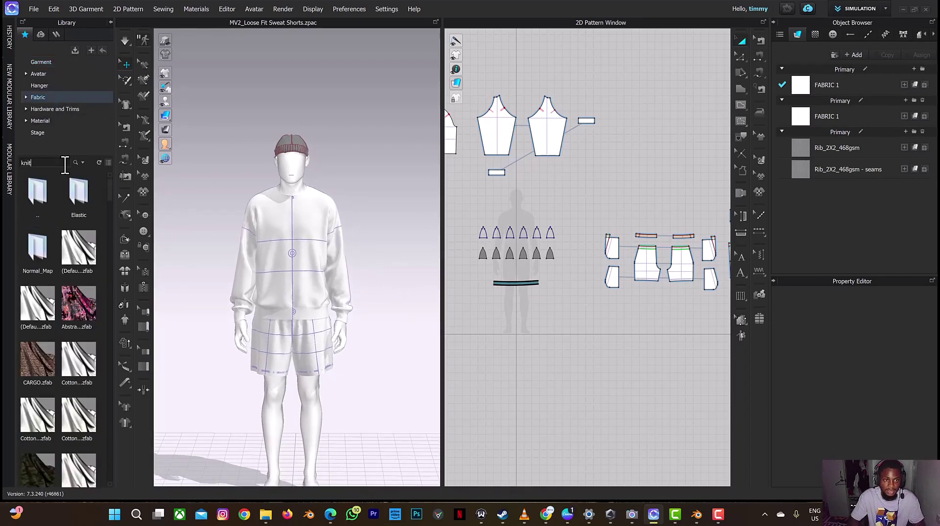
type("knit")
key("Return")
scroll(40, 286, "down", 3)
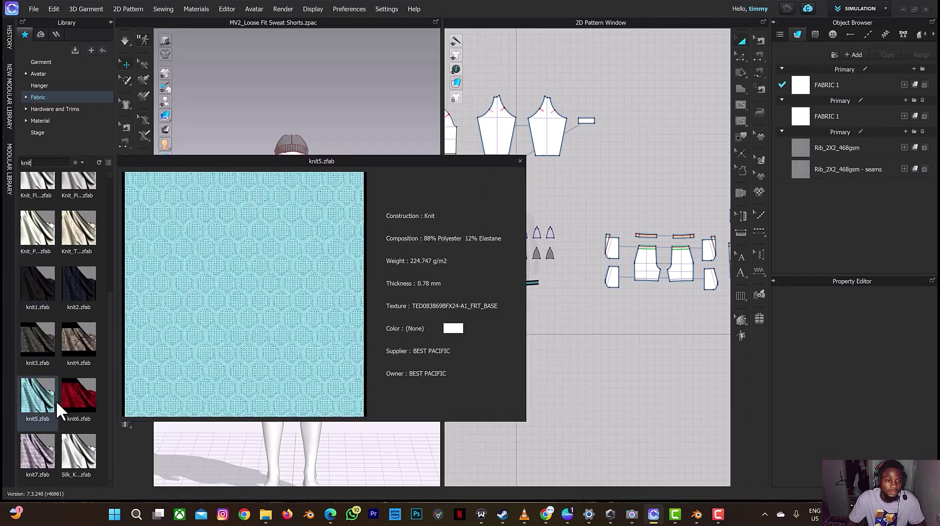
mouse_move(69, 342)
left_mouse_down()
mouse_move(513, 219)
mouse_move(886, 75)
mouse_move(890, 110)
mouse_move(777, 103)
mouse_move(839, 116)
left_mouse_up()
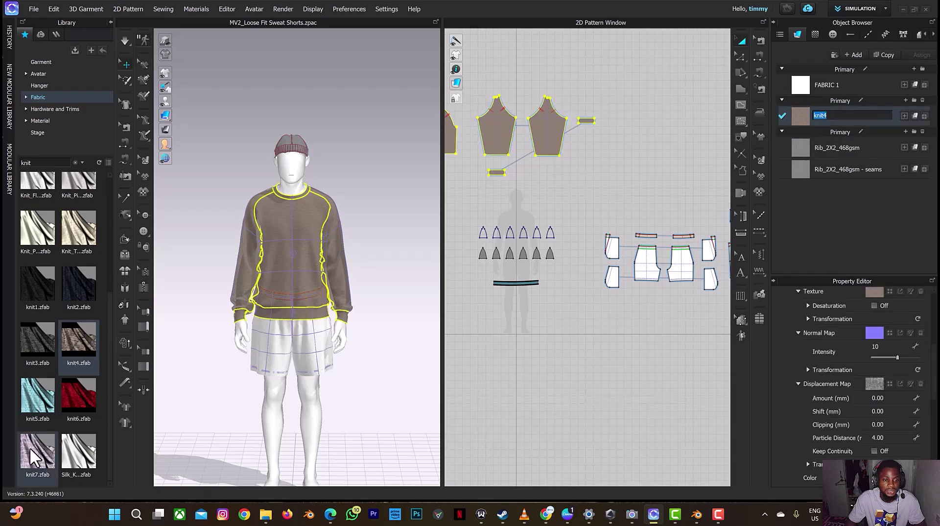
Replace the shorts' FABRIC 1 with knit7 from the fabric library and inspect the outfit
mouse_move(37, 448)
left_click_drag(839, 116, 858, 83)
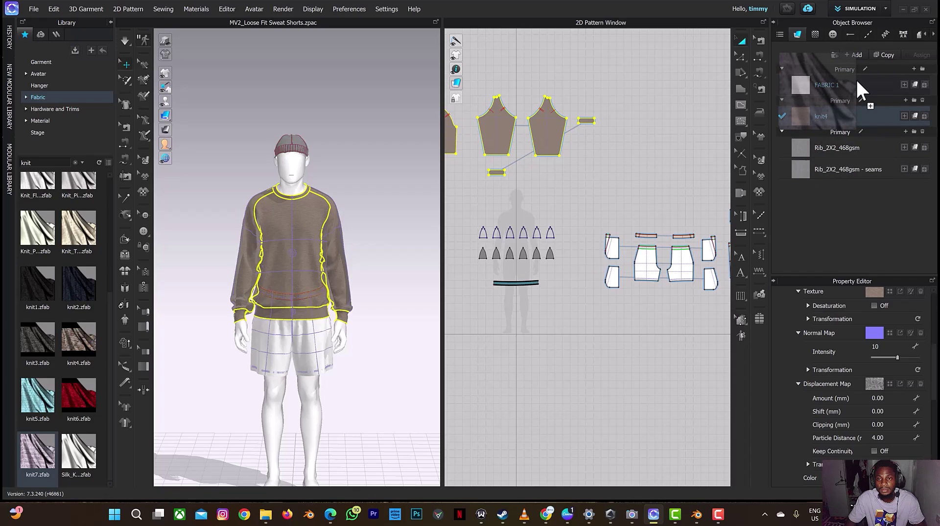
left_click_drag(857, 81, 858, 83)
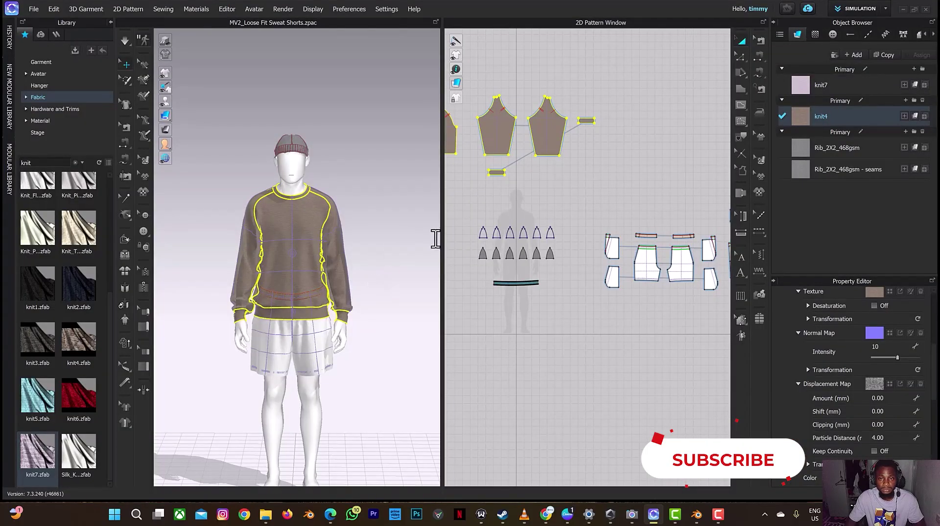
left_click(385, 247)
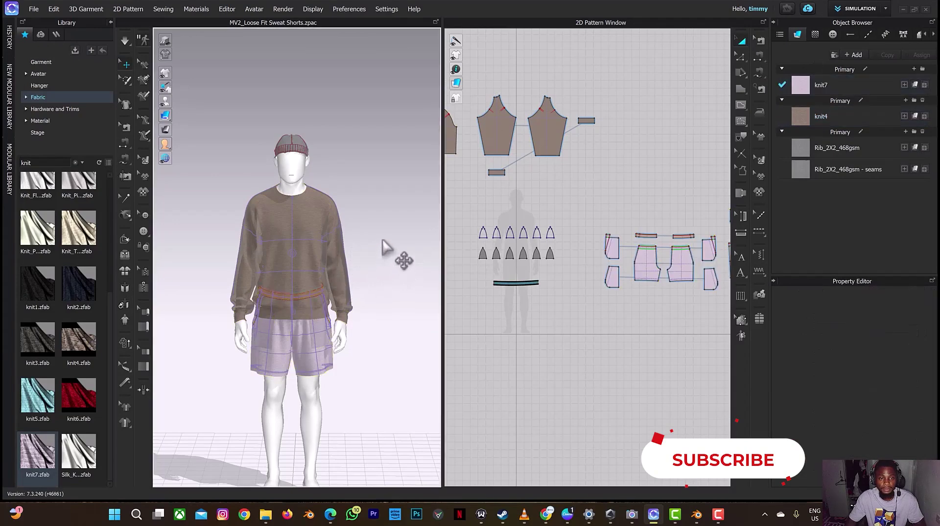
right_click_drag(385, 248, 347, 229)
right_click_drag(373, 237, 367, 246)
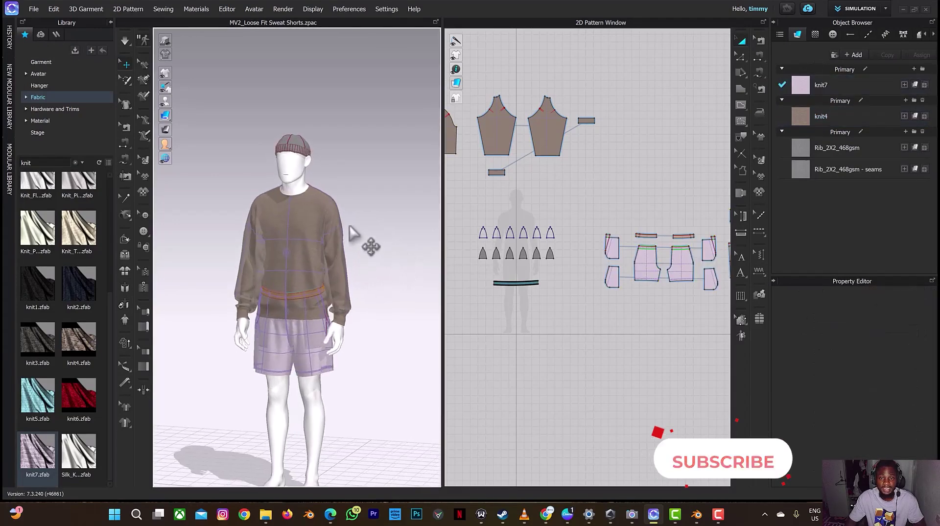
Select all the shorts patterns and set their particle distance to 7 mm
scroll(566, 205, "down", 5)
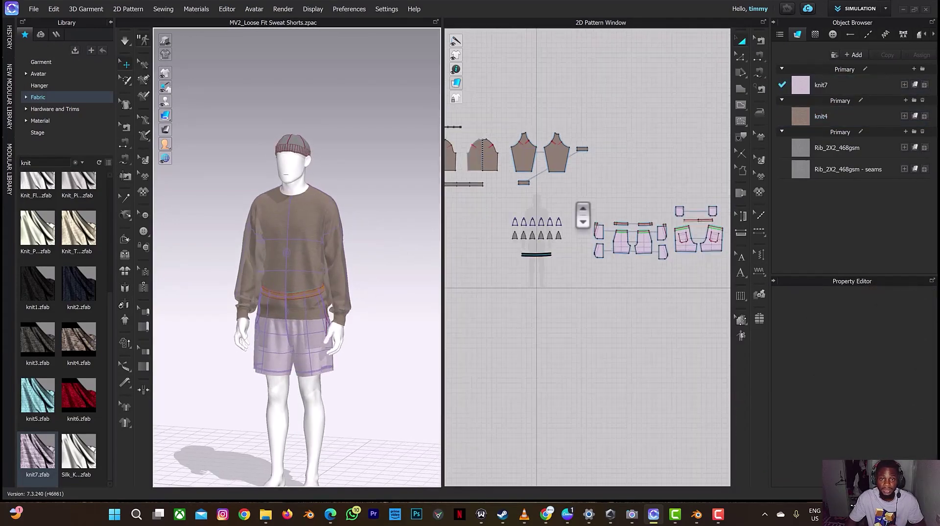
left_click_drag(582, 195, 705, 264)
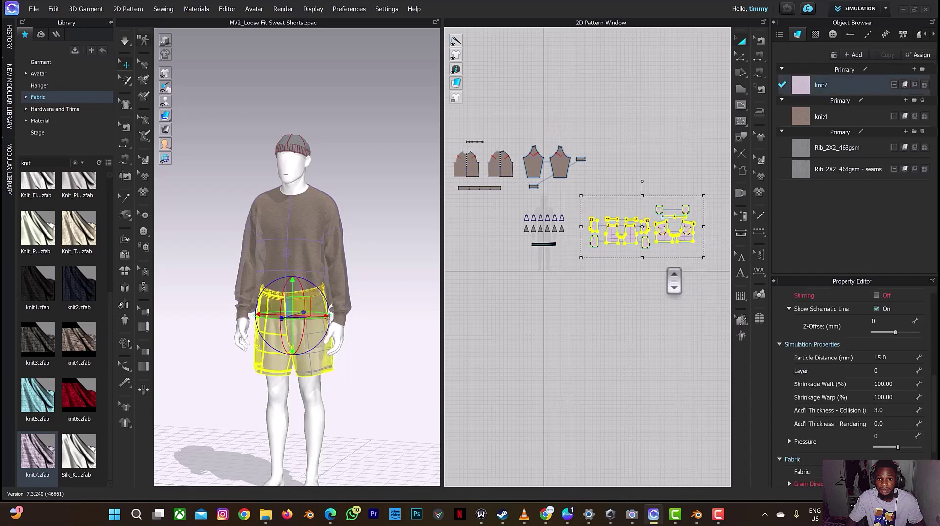
left_click(892, 358)
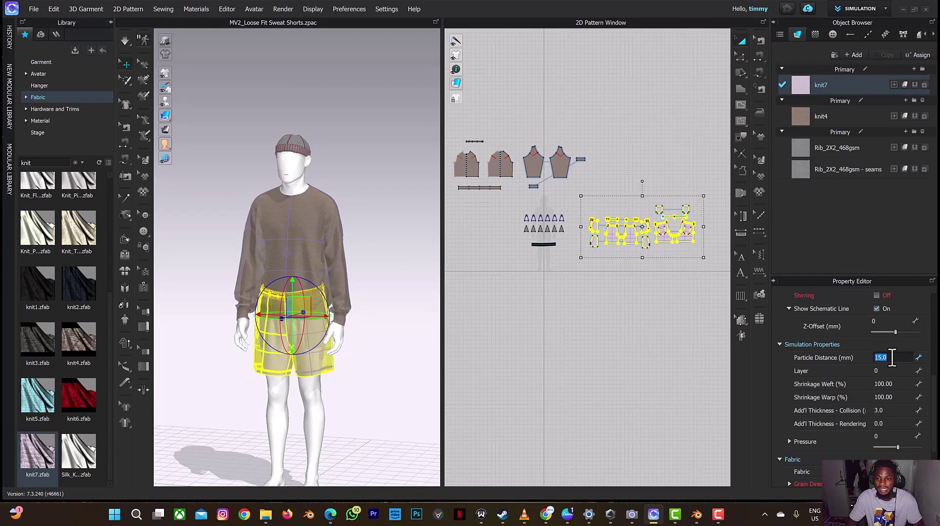
type("5")
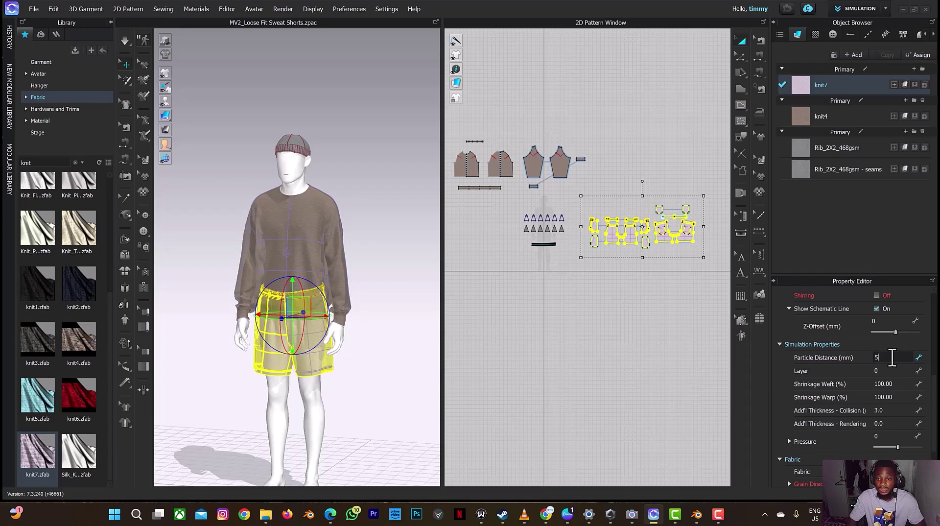
key("BackSpace")
type("7")
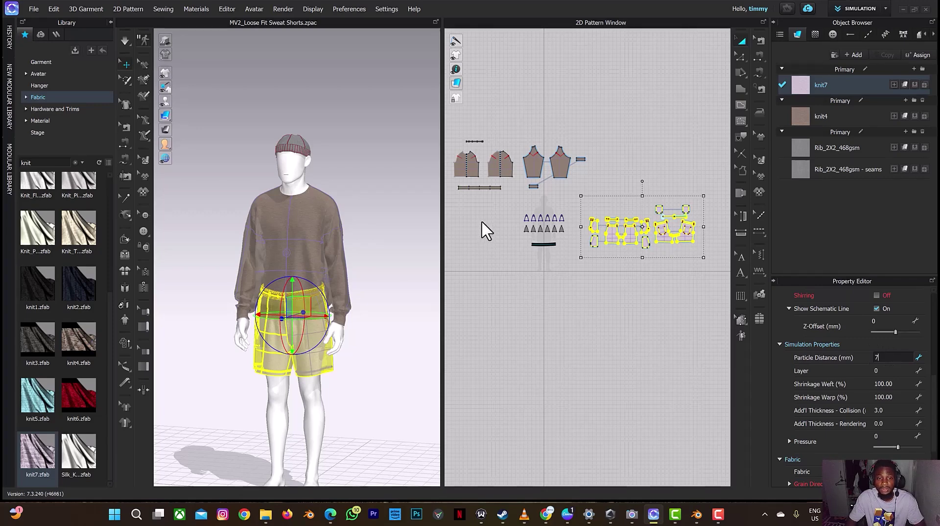
key("Return")
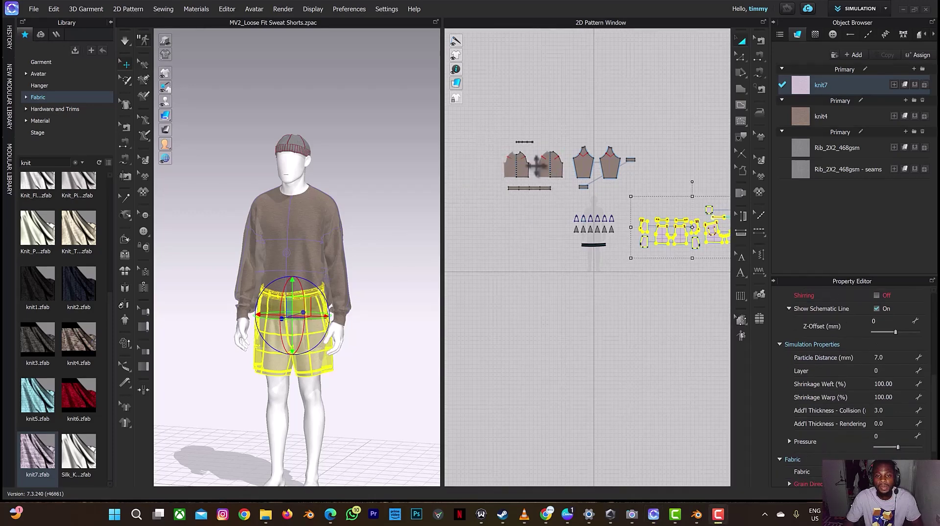
Set the particle distance of all the sweatshirt patterns to 7 mm and briefly simulate the garments
left_click_drag(471, 110, 641, 210)
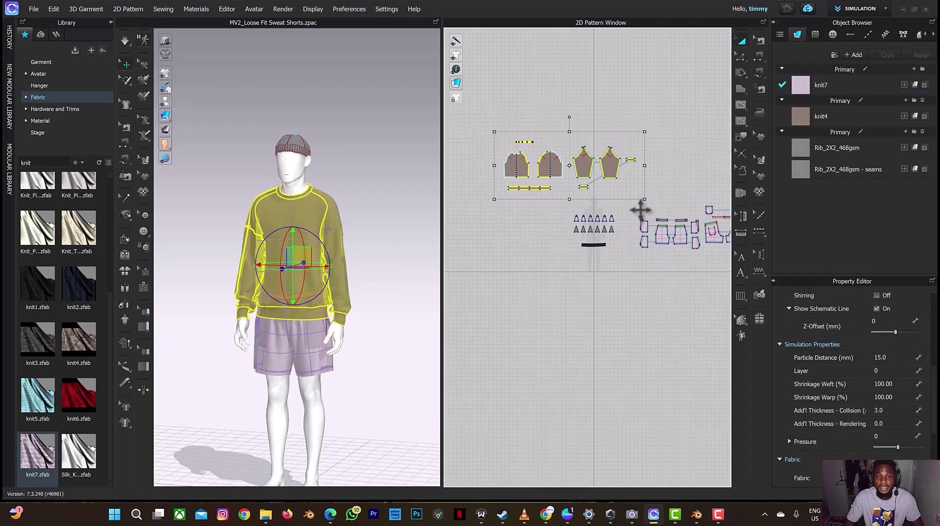
left_click(881, 357)
type("7")
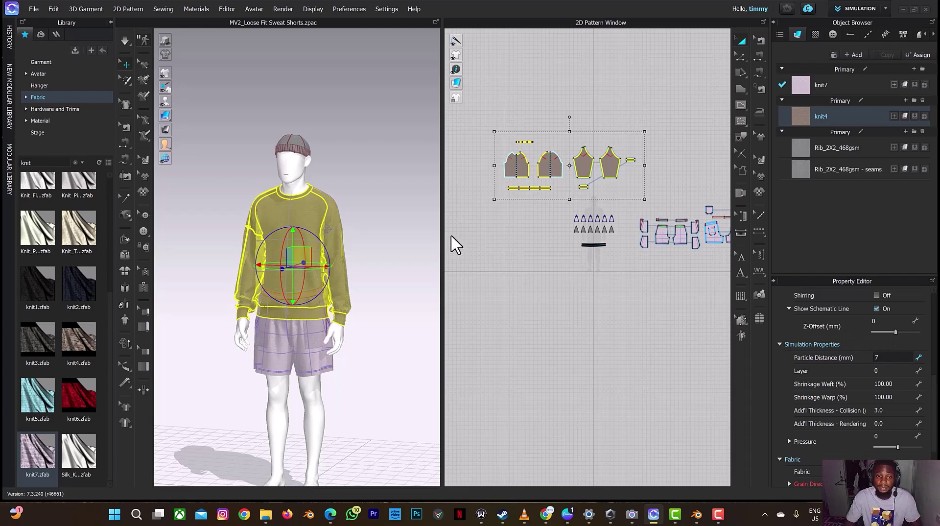
key("Return")
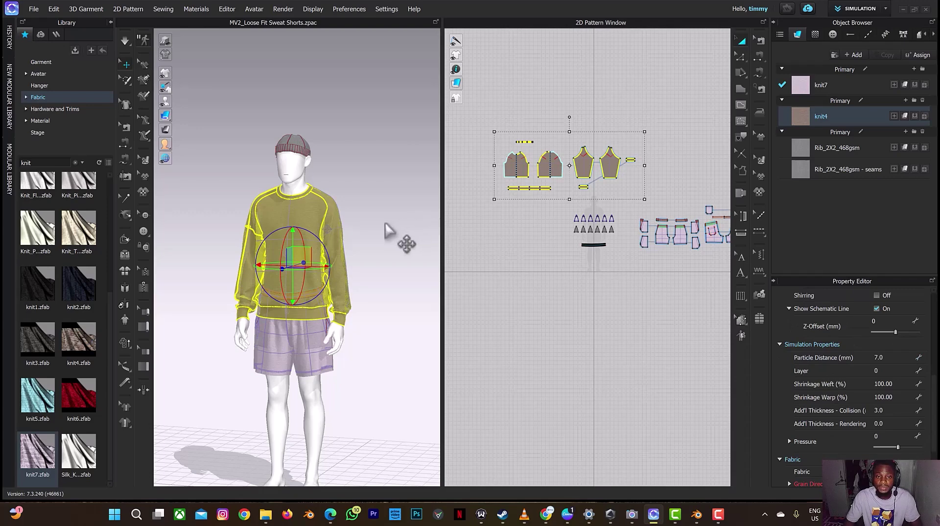
key("space")
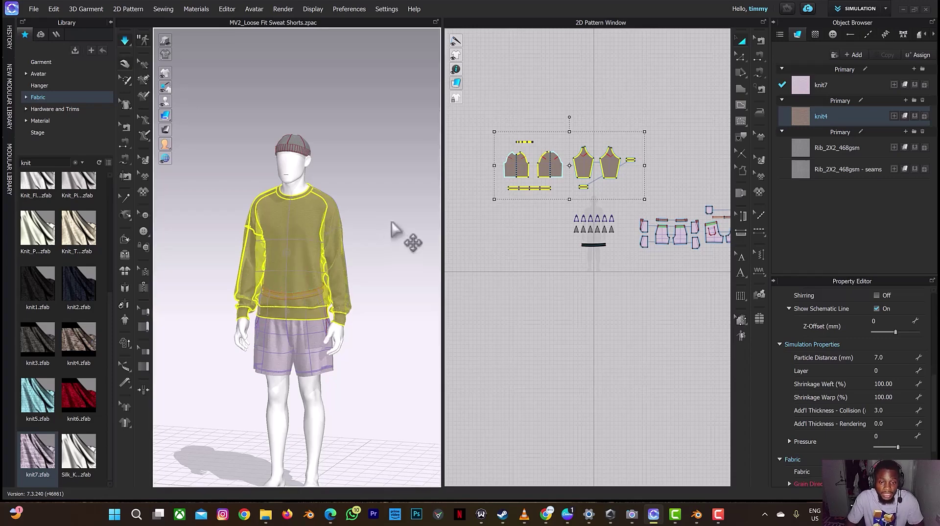
key("space")
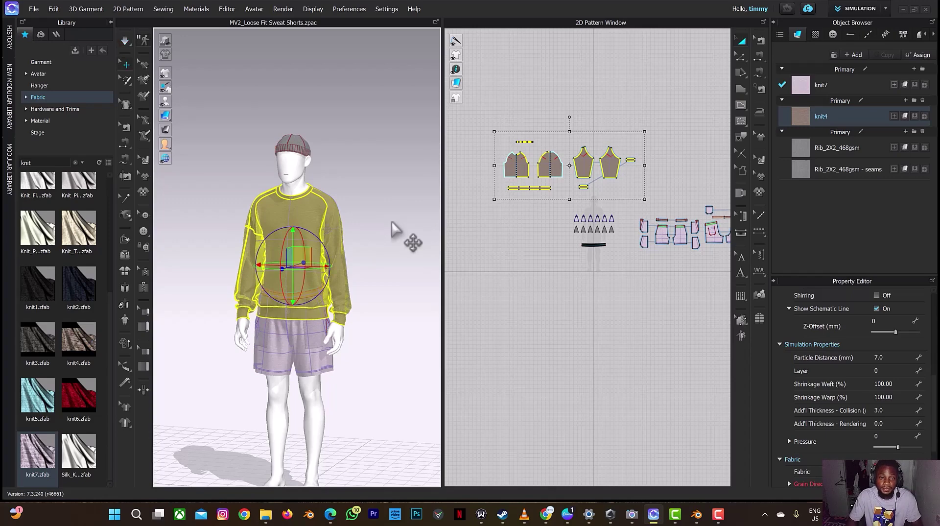
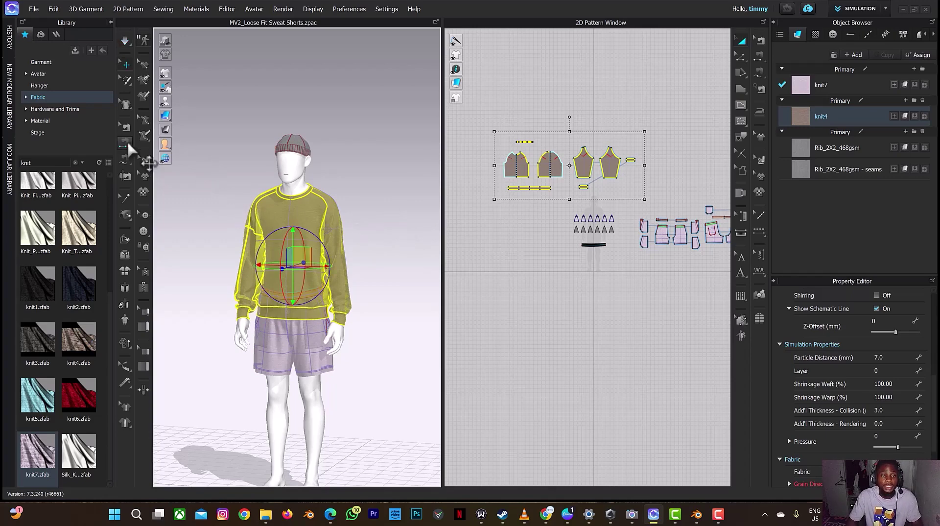
left_click(32, 8)
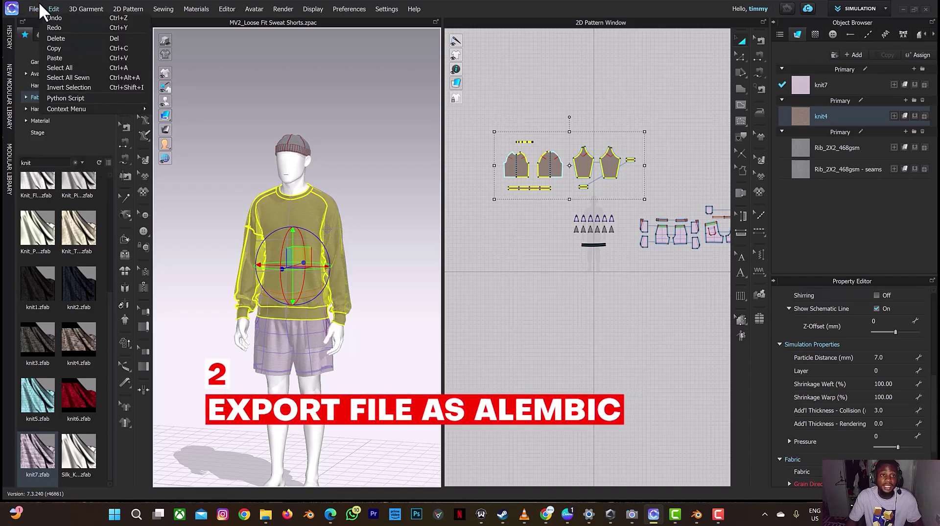
left_click(30, 11)
left_click(533, 286)
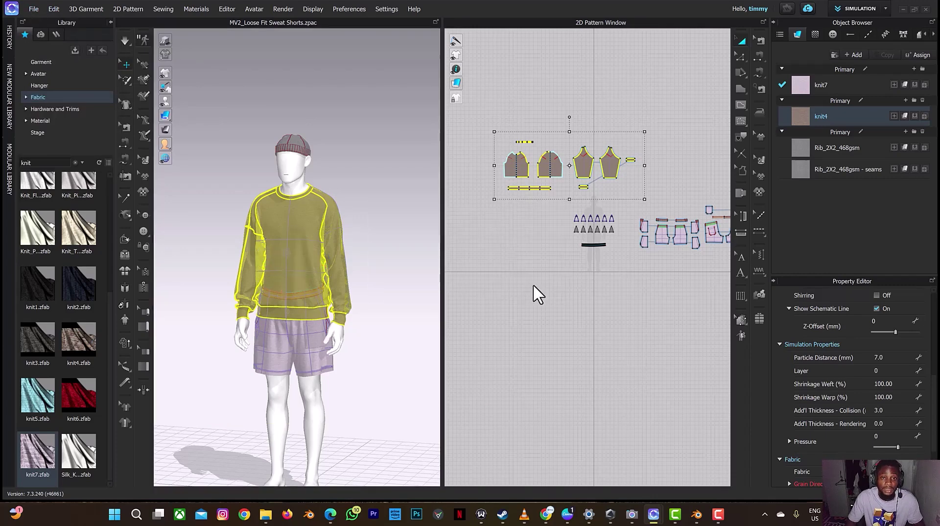
Export the current frame of the garments as an Alembic (OGAWA) file named tutorial in the DAAITO folder
left_click(34, 9)
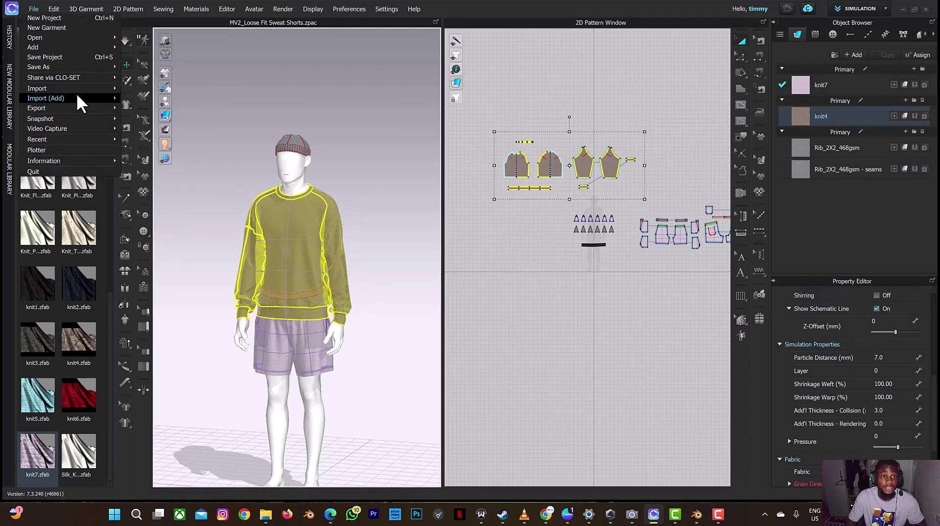
mouse_move(75, 107)
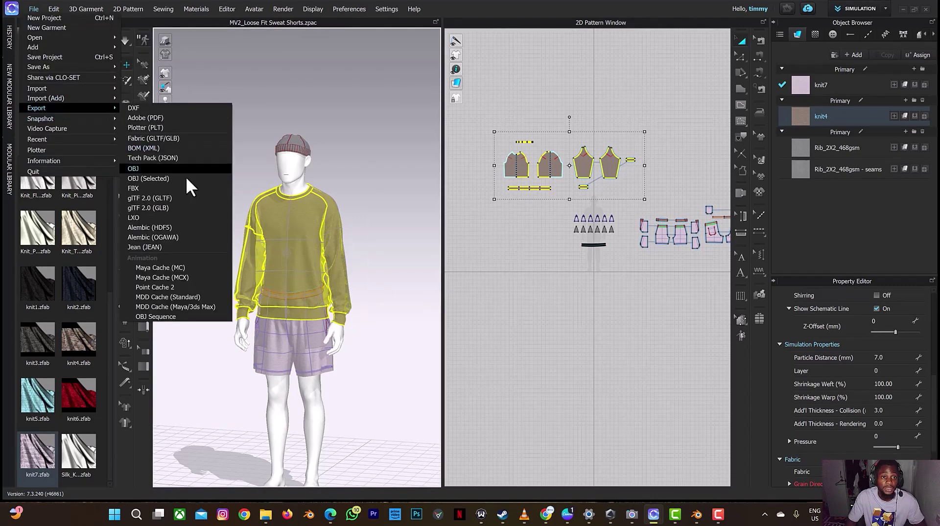
left_click(174, 237)
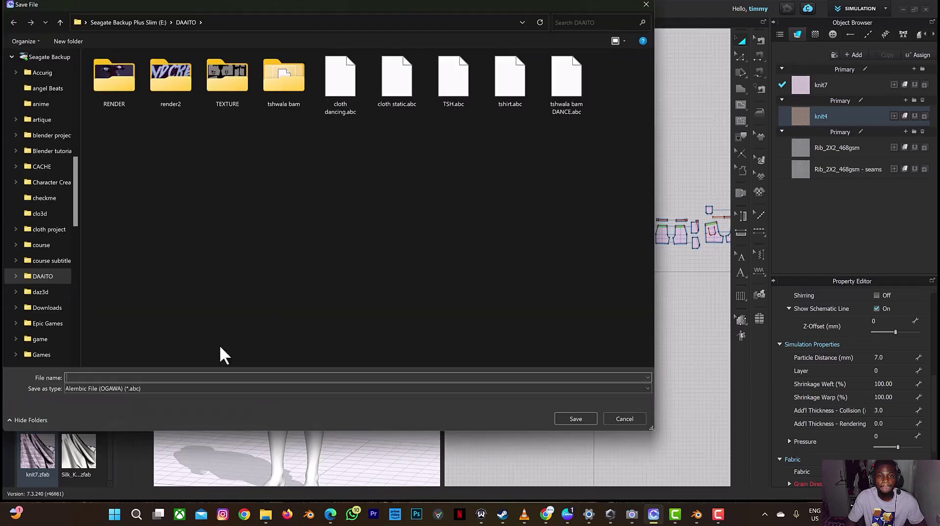
type("tutori")
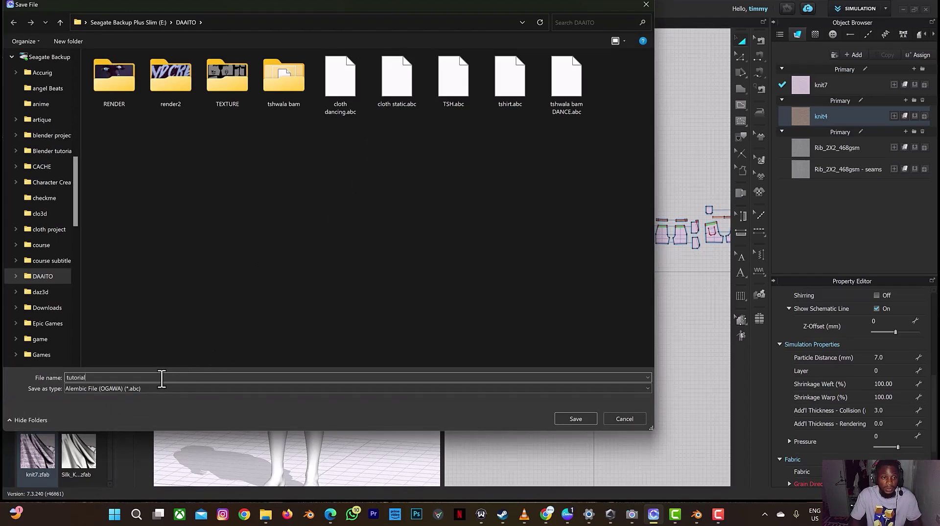
type("al")
key("Return")
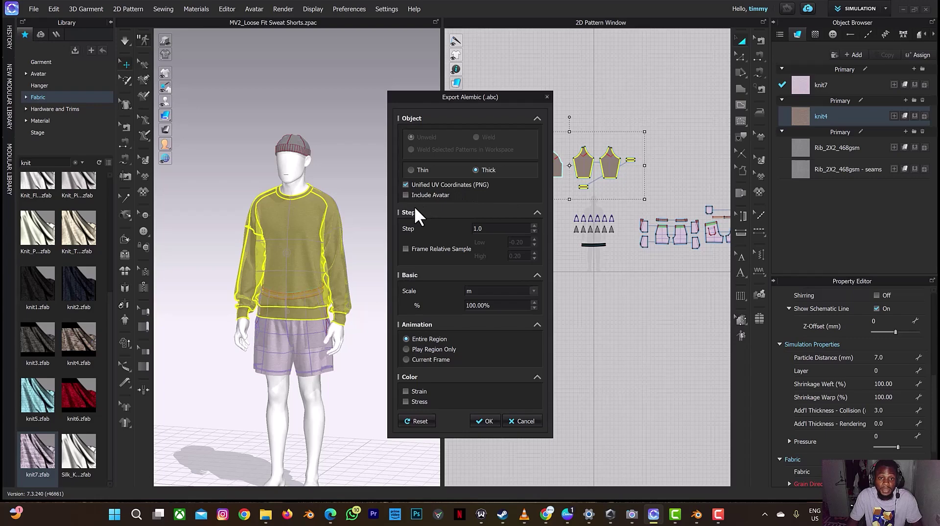
left_click(424, 359)
left_click_drag(487, 99, 490, 19)
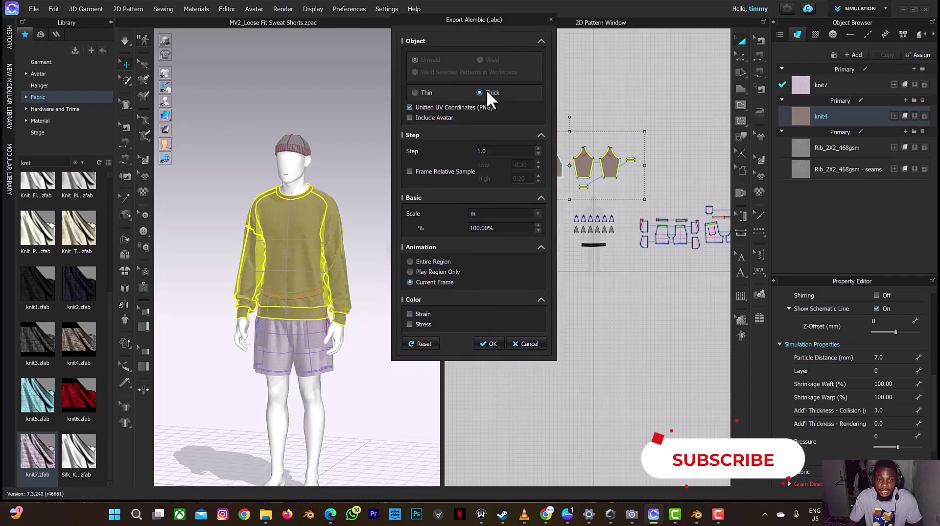
left_click(488, 343)
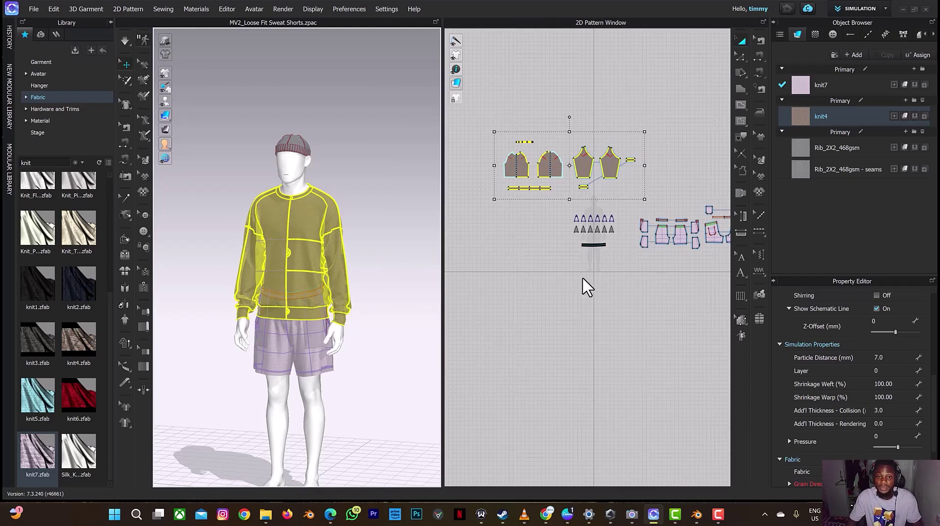
Review the texture, normal and displacement map settings of the knit7, knit4, Rib_2X2_468gsm and Rib_2X2_468gsm - seams fabrics
middle_click_drag(631, 268, 524, 256)
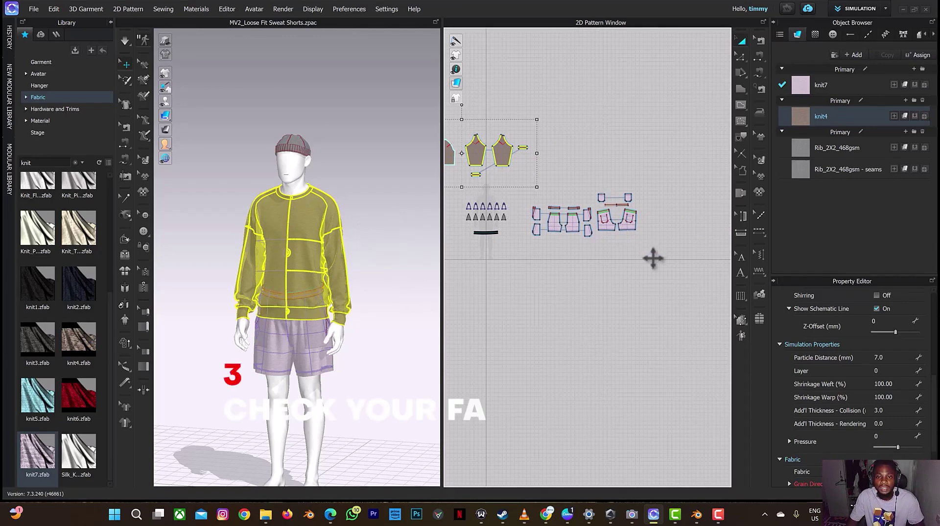
left_click(834, 86)
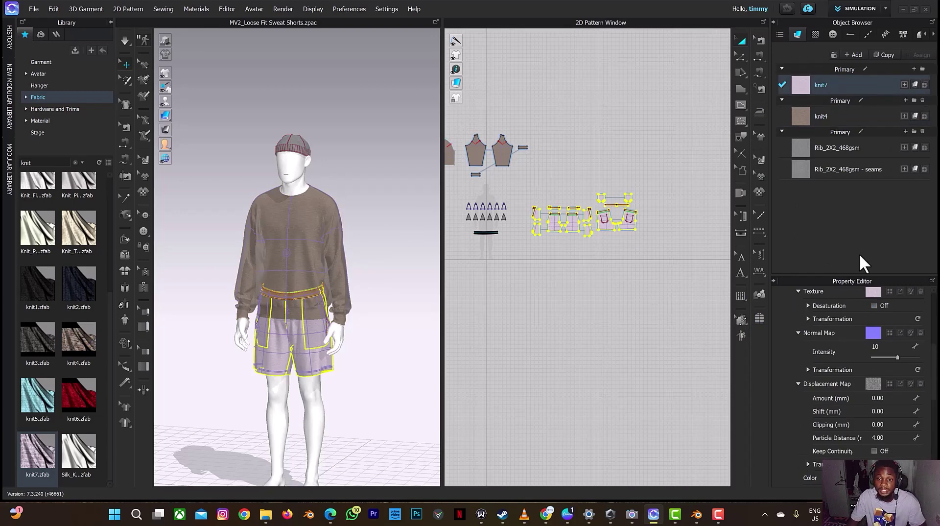
scroll(824, 310, "up", 2)
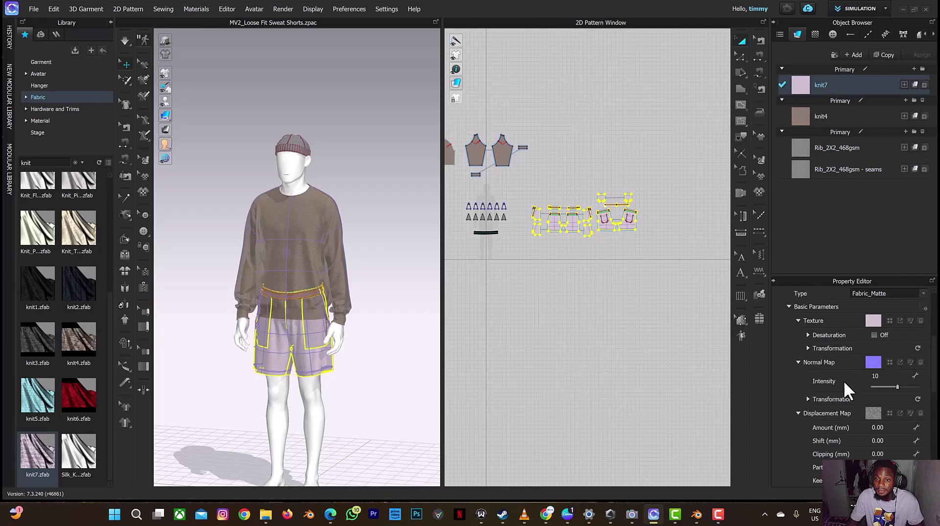
scroll(844, 380, "up", 2)
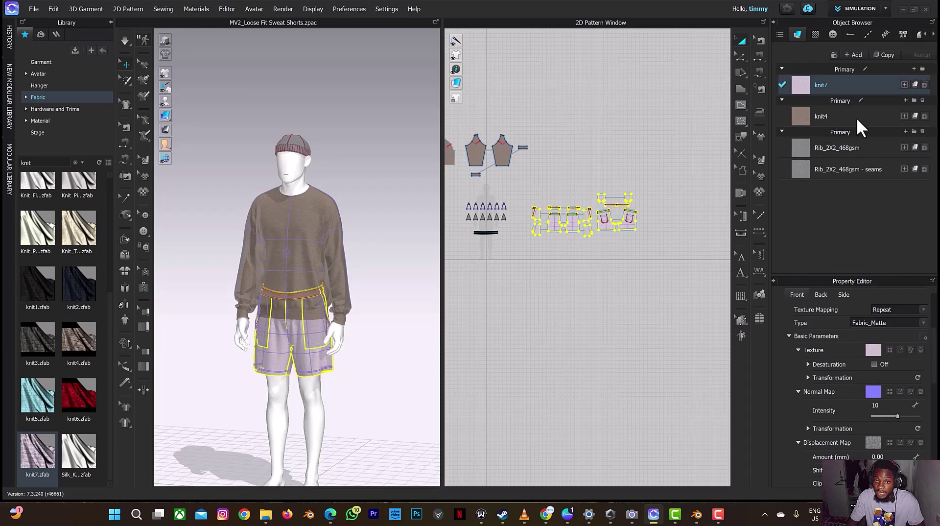
left_click(831, 121)
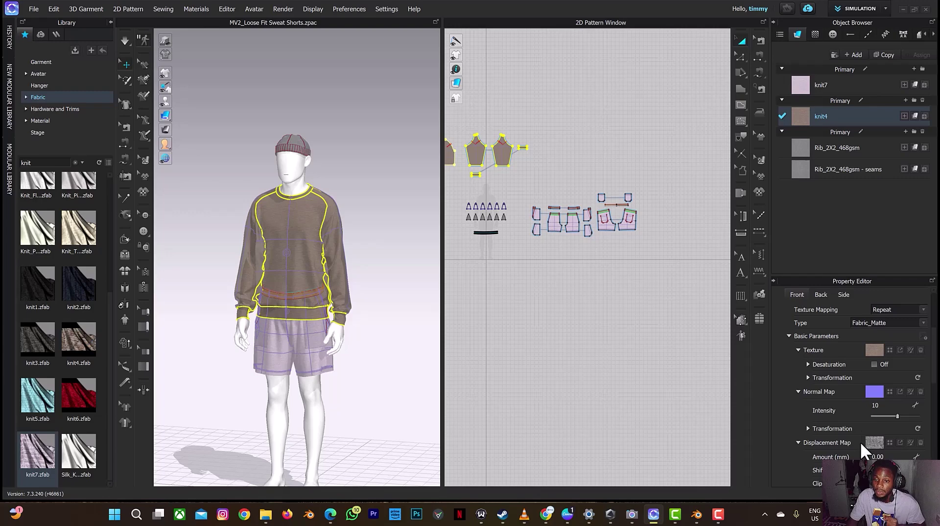
left_click(836, 147)
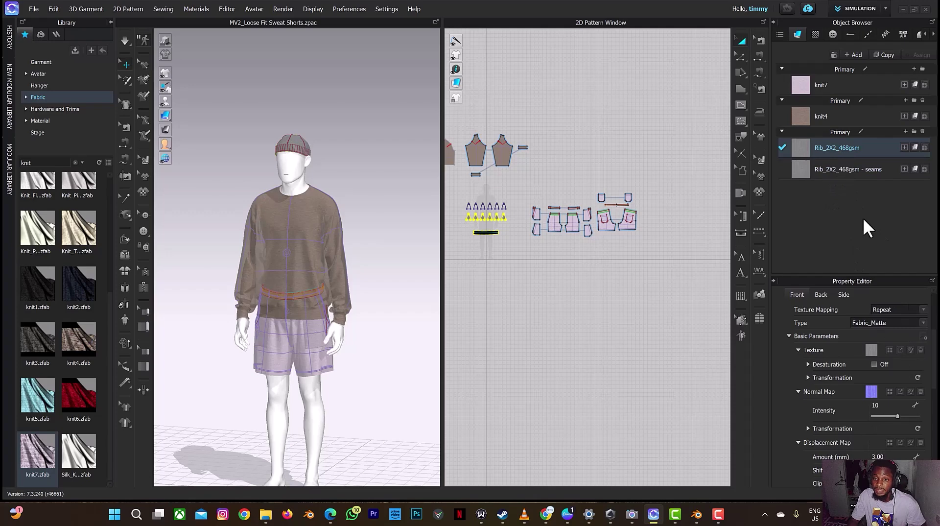
left_click(851, 166)
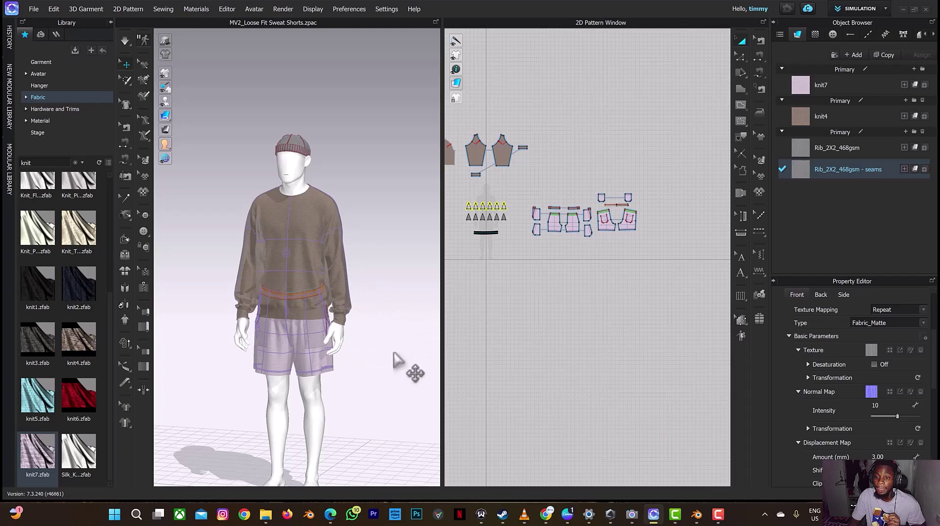
Switch to the UV Editor workspace and open the Bake Textures settings
left_click(865, 3)
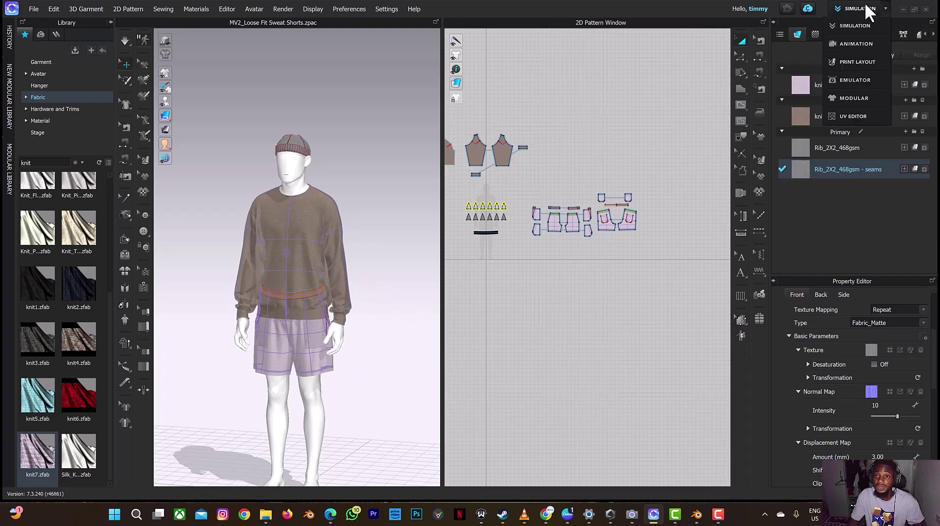
left_click(856, 117)
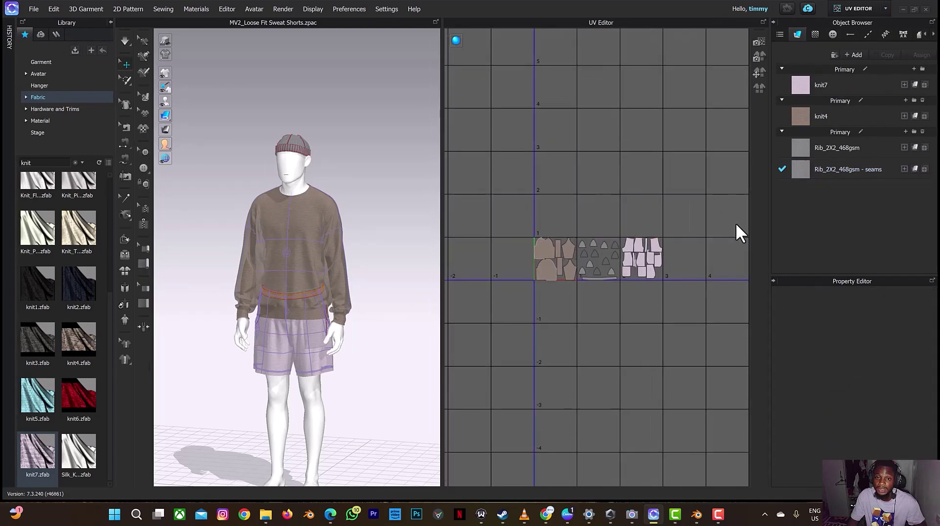
left_click(760, 57)
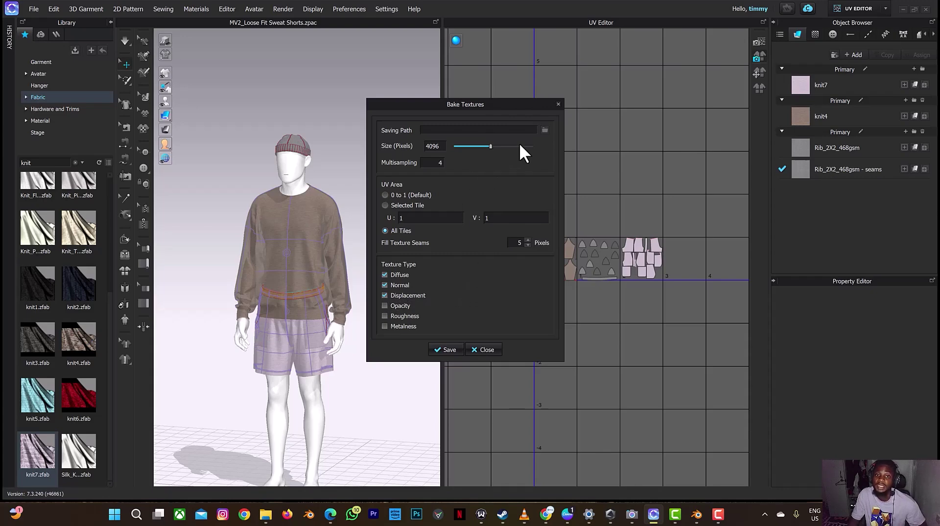
Create a folder named tutorial inside DAAITO and open it as the saving location for the baked textures
left_click(544, 132)
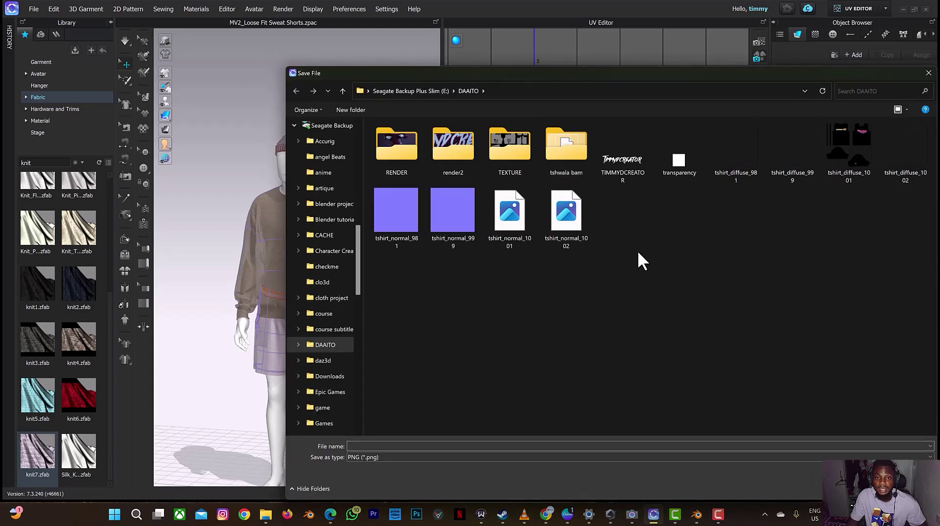
right_click(638, 252)
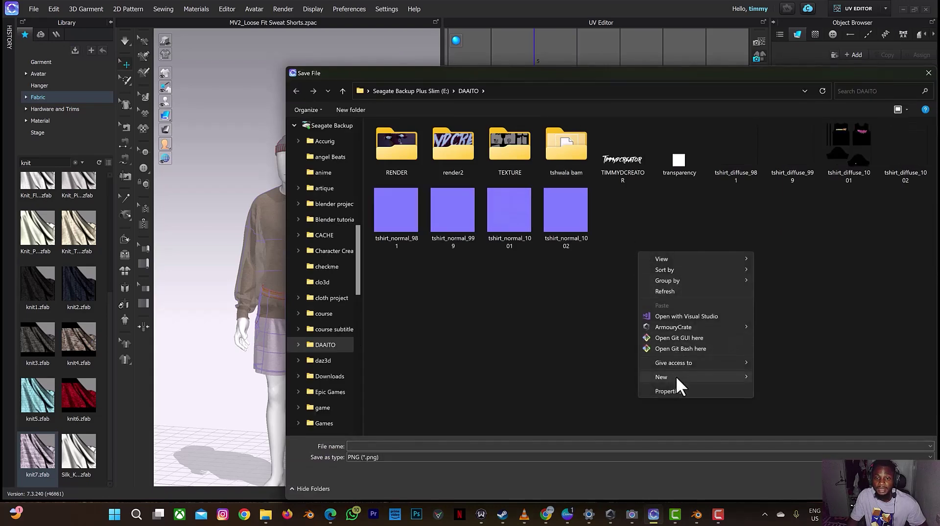
mouse_move(738, 377)
left_click(765, 380)
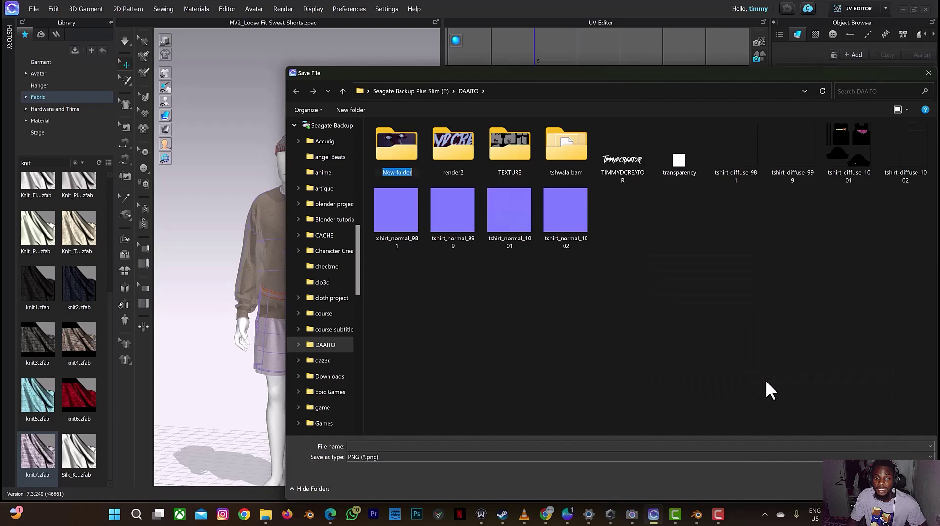
type("tutorial")
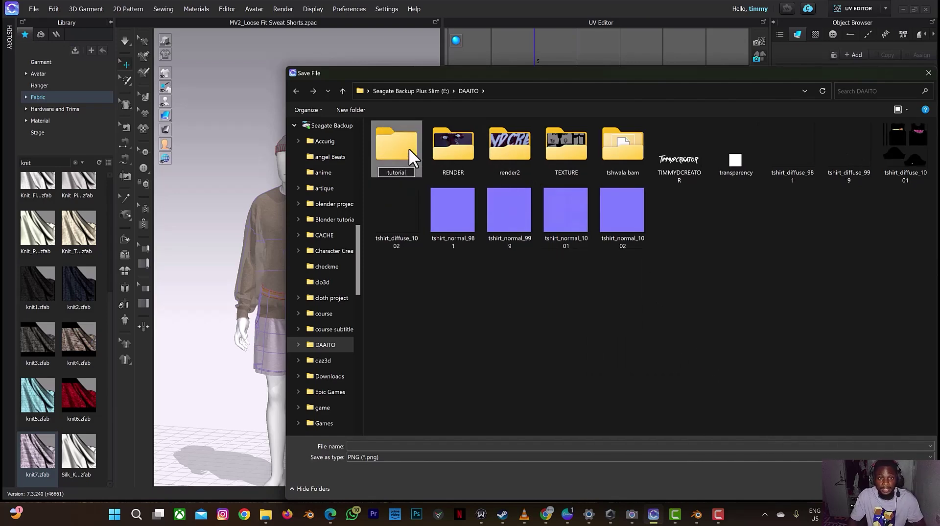
key("Return")
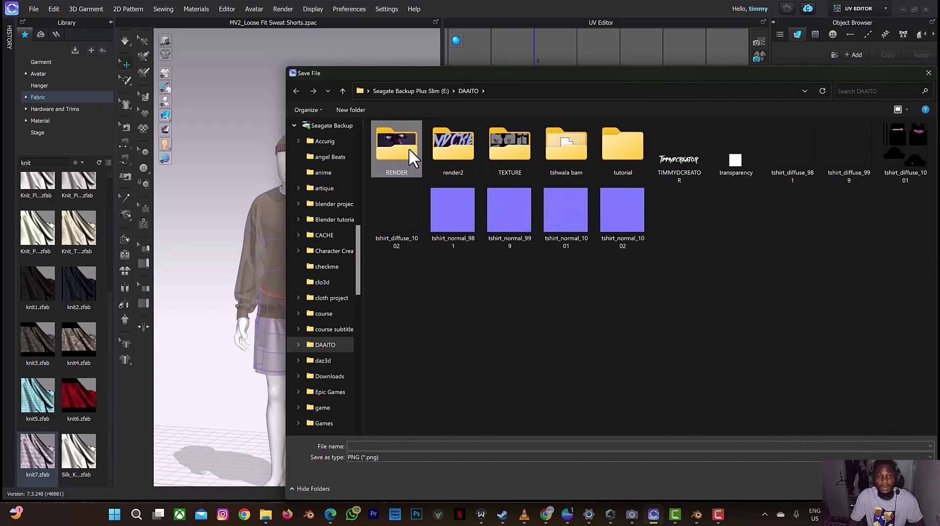
double_click(618, 151)
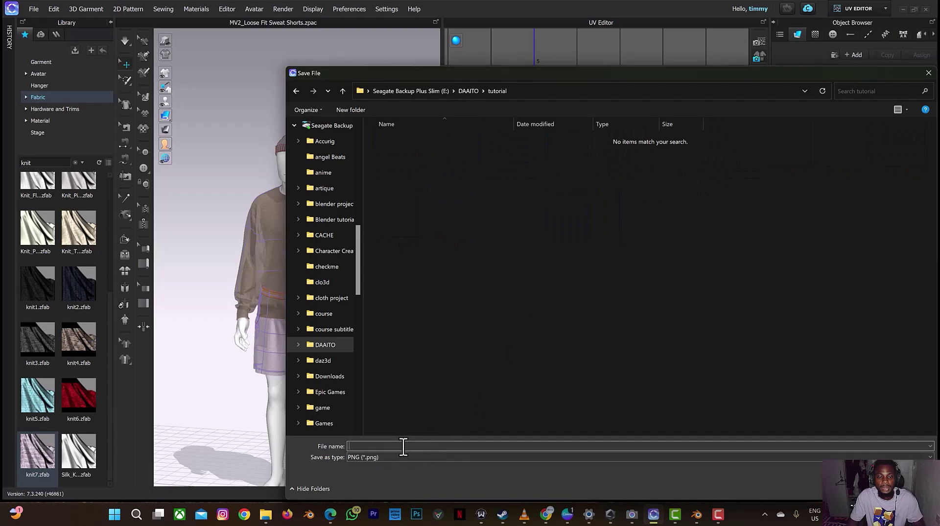
Name the texture output tut and bake the diffuse, normal and displacement maps for all tiles at 4096 pixels
type("tut")
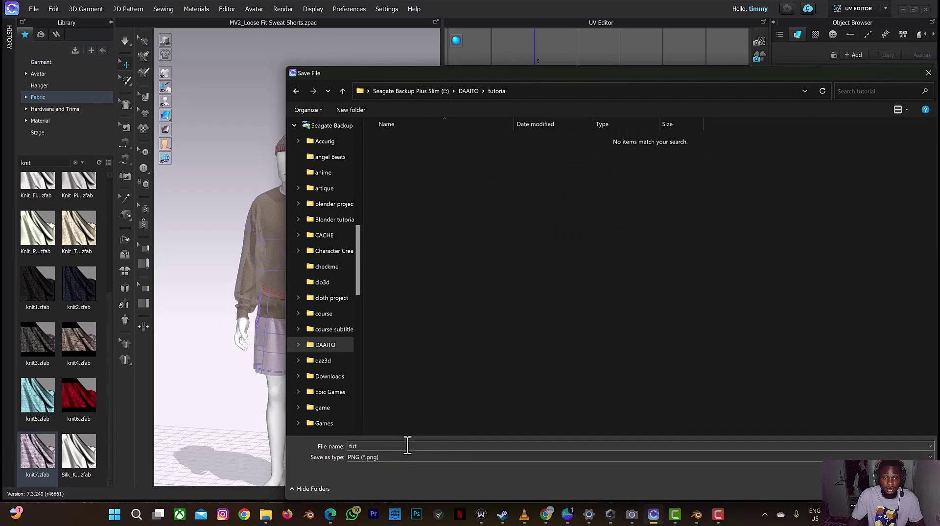
key("Return")
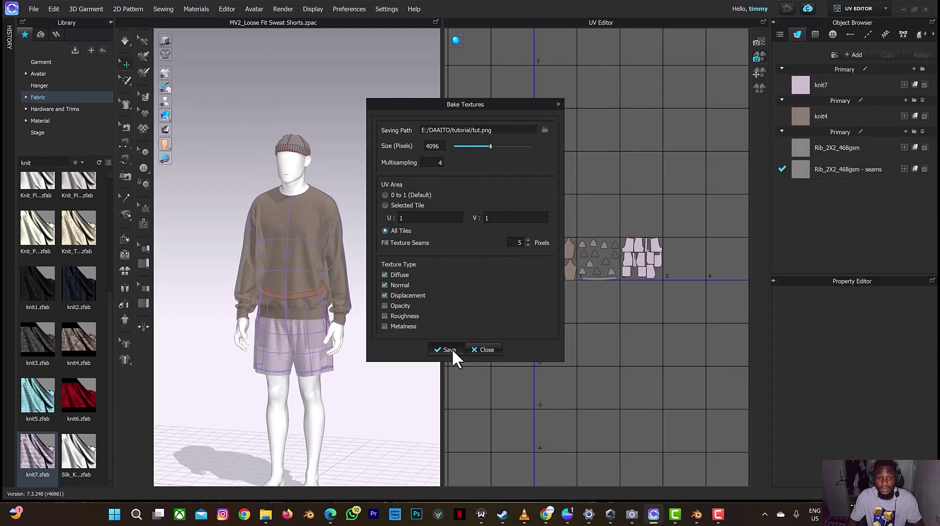
left_click(450, 348)
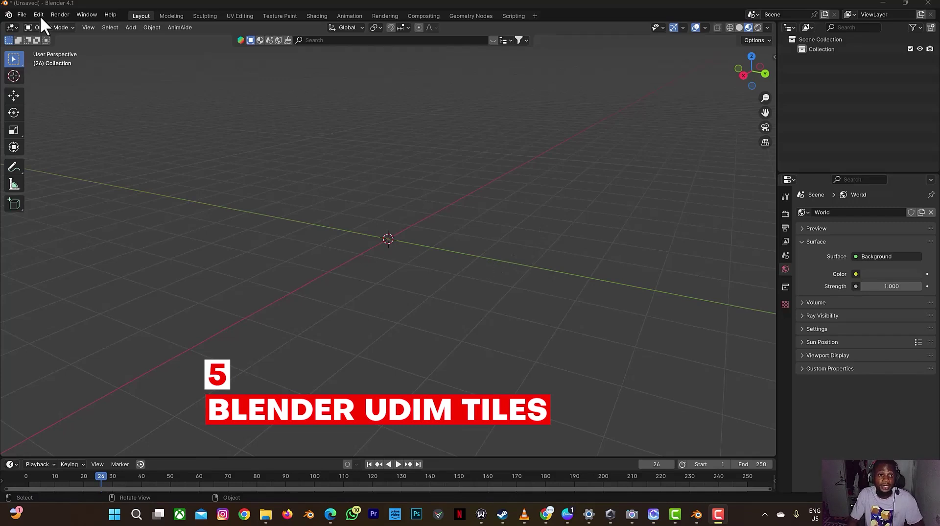
Switch to Blender, import the Alembic file tutorial.abc from the DAAITO folder and inspect the imported outfit
left_click(25, 16)
mouse_move(48, 155)
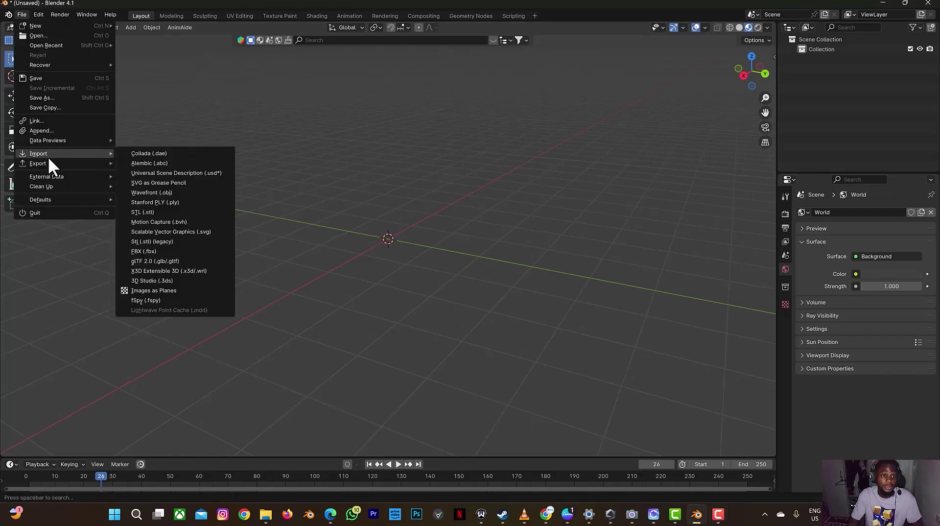
left_click(147, 163)
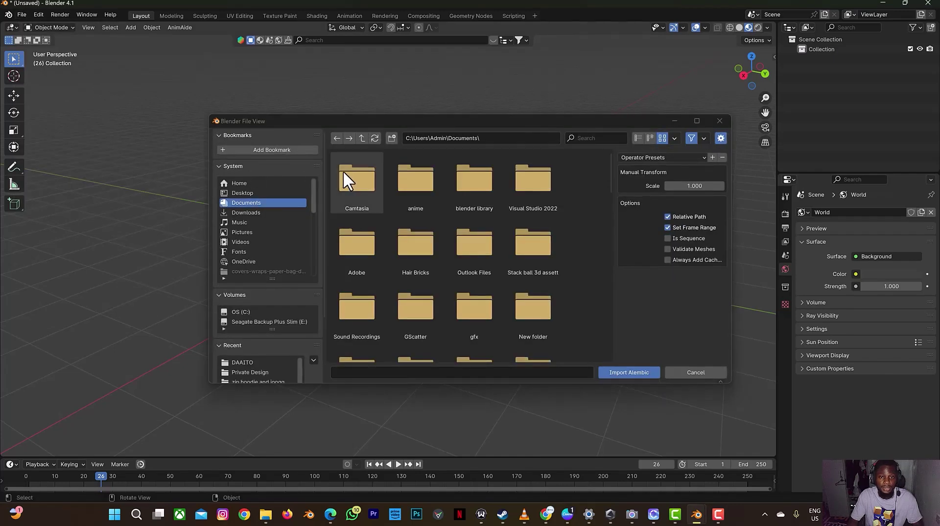
left_click(253, 361)
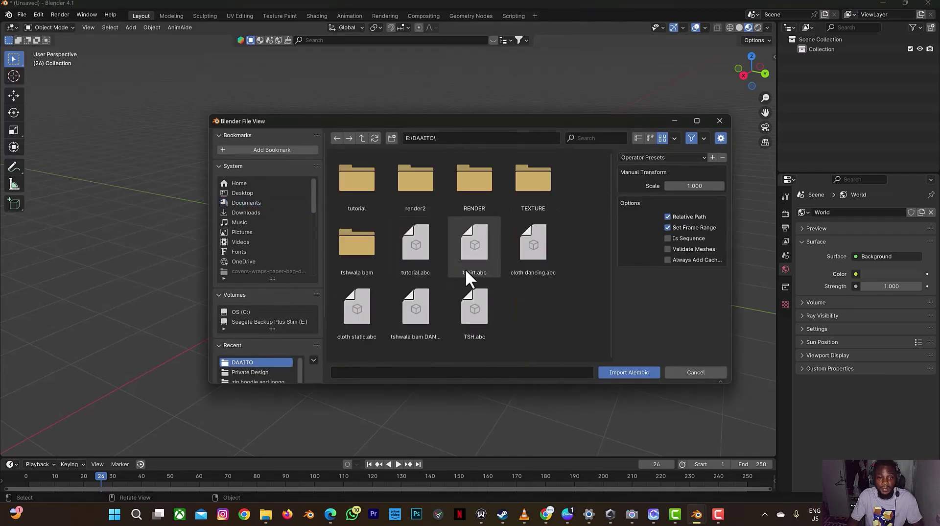
left_click(412, 251)
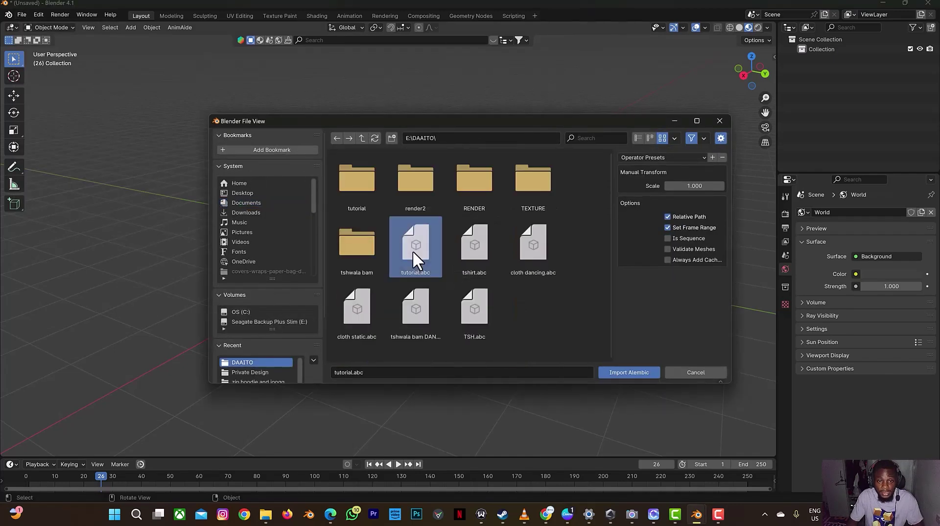
left_click(613, 369)
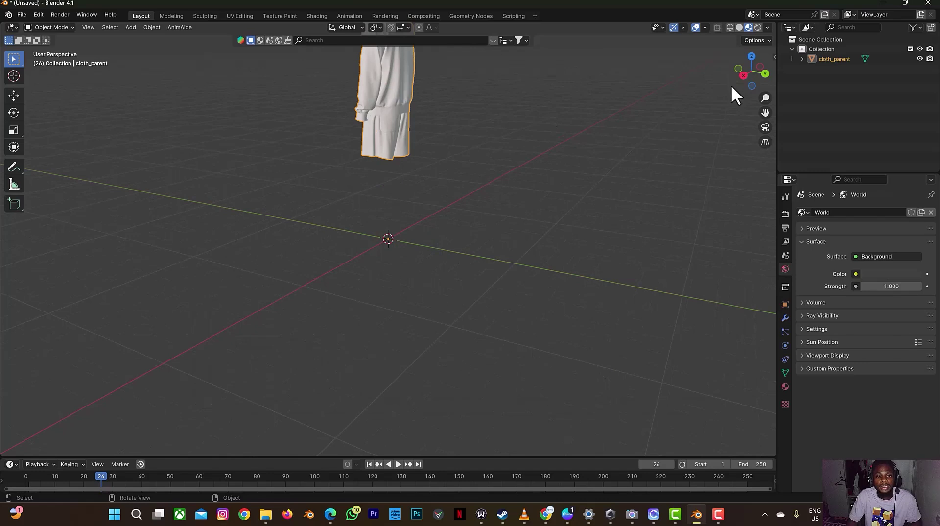
left_click_drag(742, 68, 766, 115)
scroll(311, 135, "up", 4)
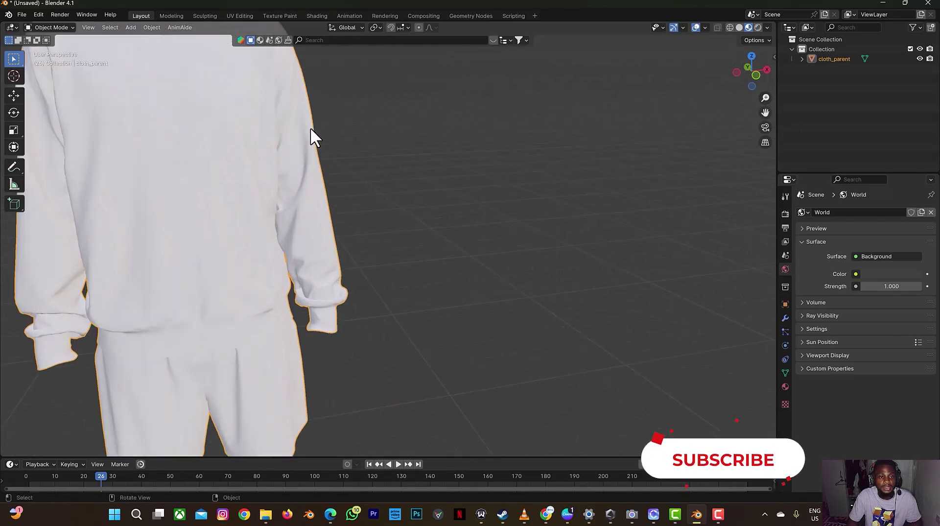
scroll(309, 132, "down", 6)
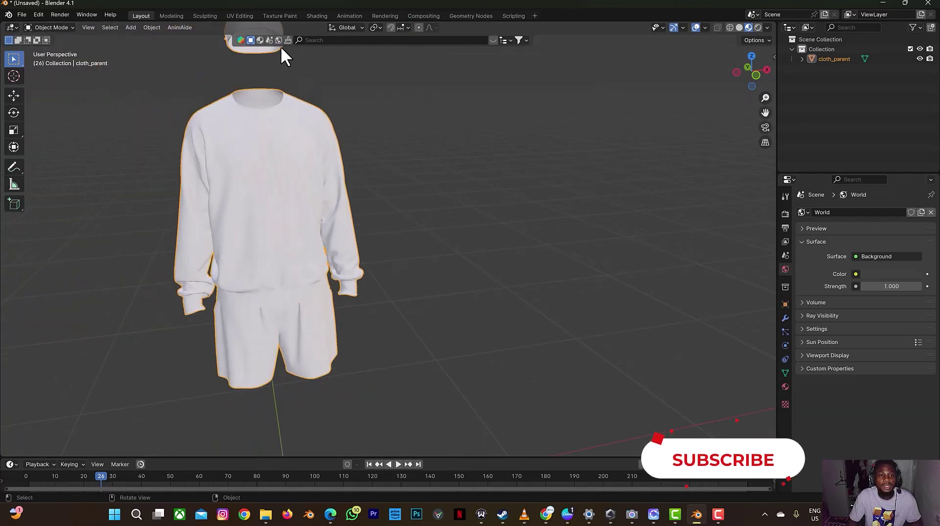
Add a mesh plane beneath the outfit and scale it up to about four times its size as a floor
scroll(339, 128, "down", 2)
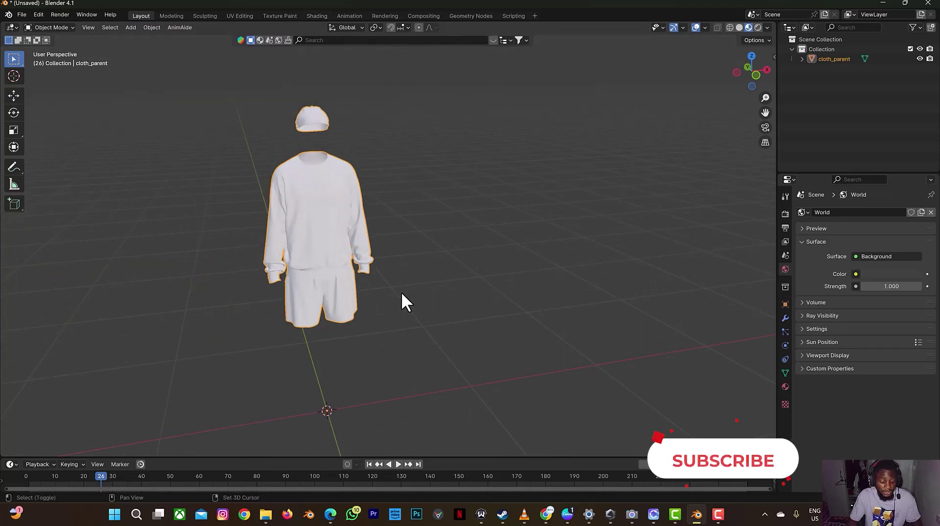
key("shift+a")
mouse_move(401, 297)
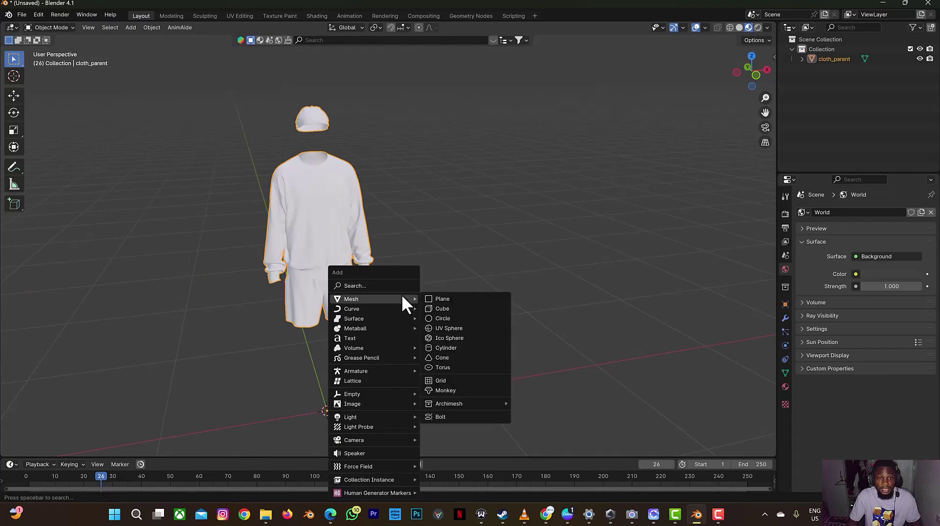
left_click(459, 298)
key("s")
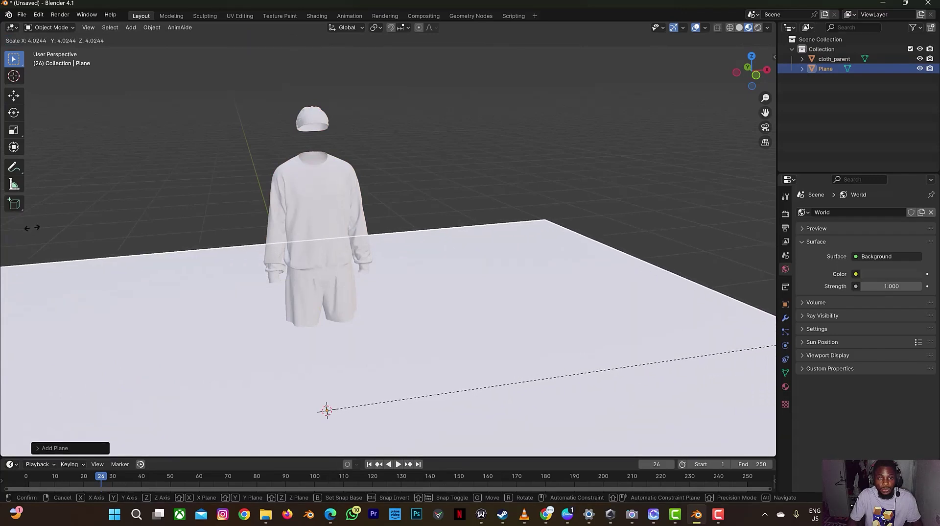
left_click(32, 219)
Add an area light and raise it about 2.2 m along the Z axis above the outfit
key("shift+a")
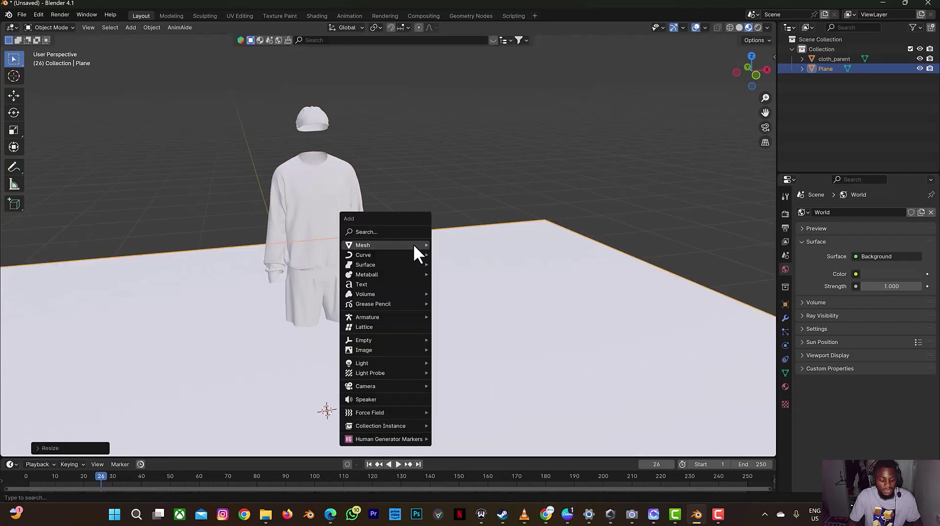
mouse_move(394, 363)
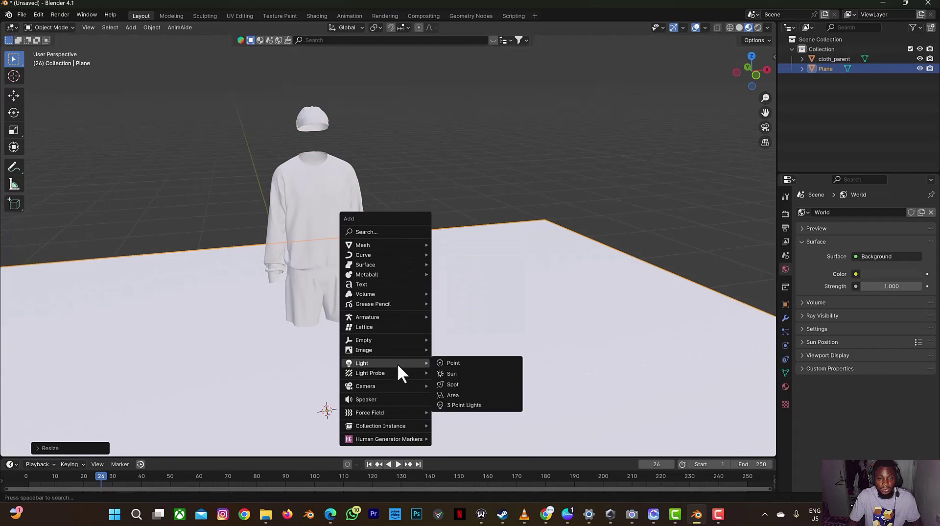
key("shift+a")
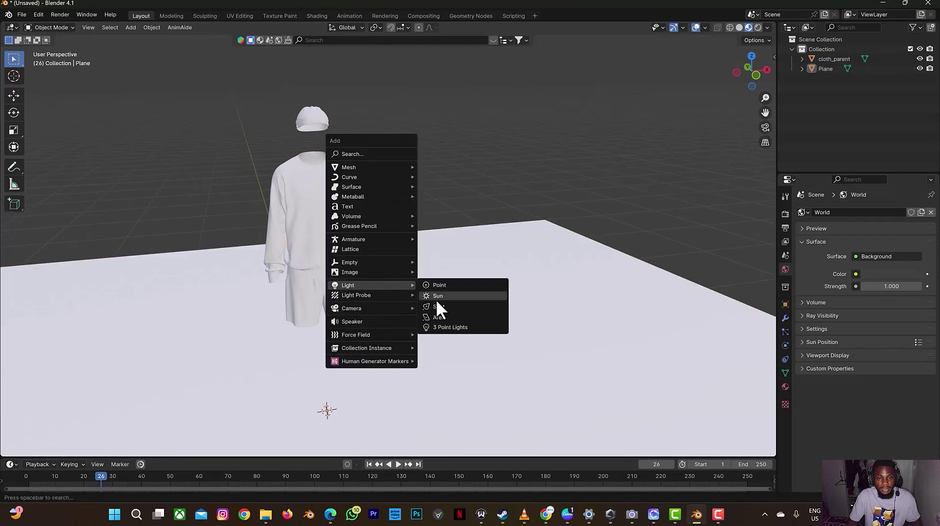
left_click(444, 317)
key("g")
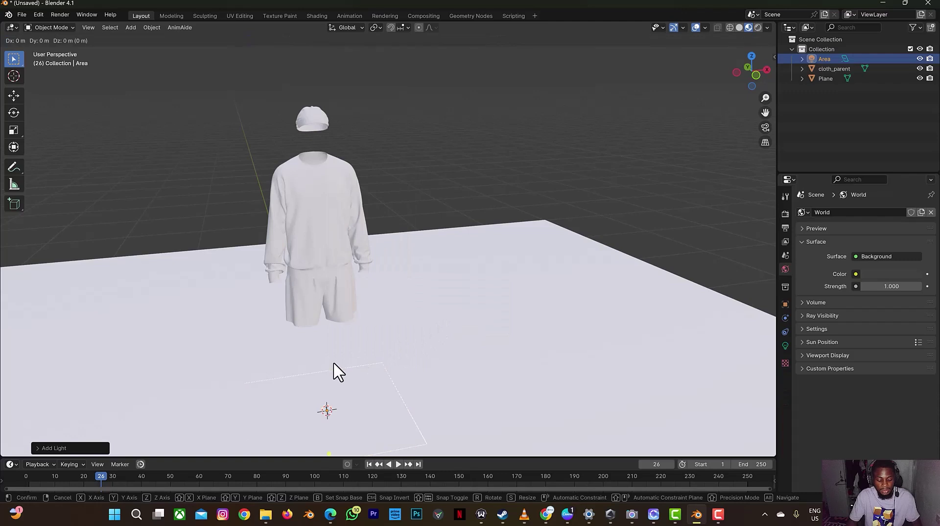
key("z")
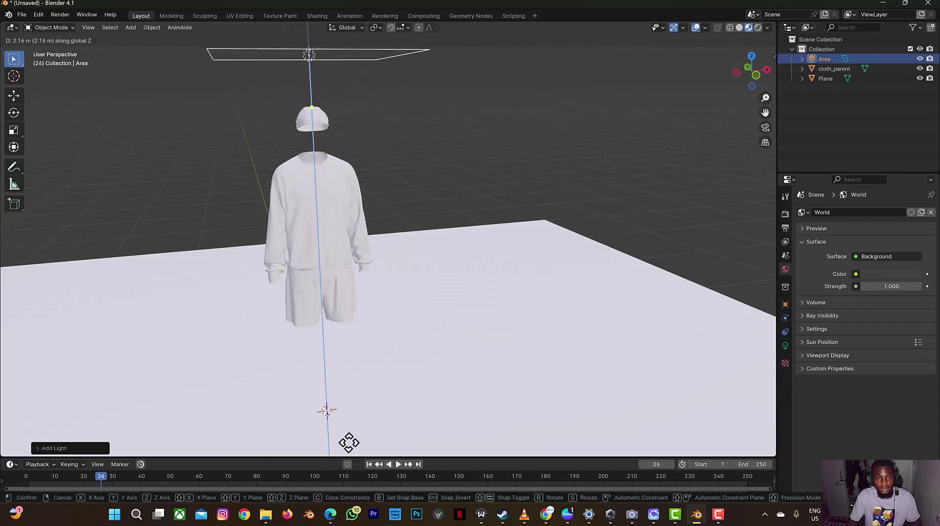
left_click(351, 440)
Set the area light's power to 20 W and enlarge its size to about 3.35 m
left_click(785, 346)
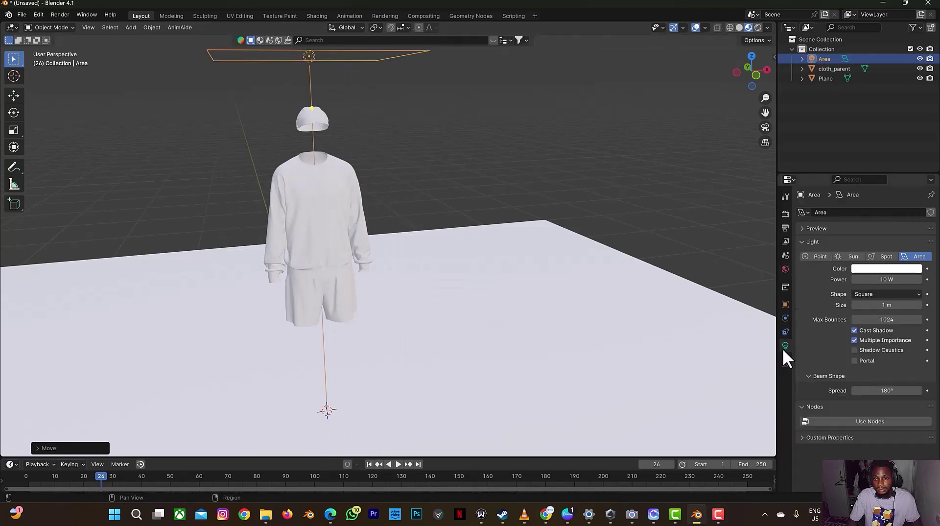
left_click(876, 279)
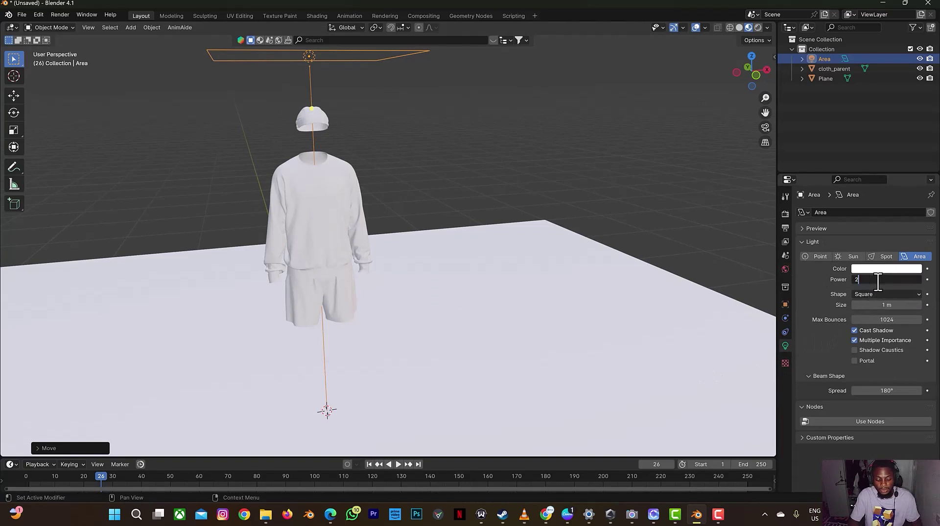
key("Escape")
key("Return")
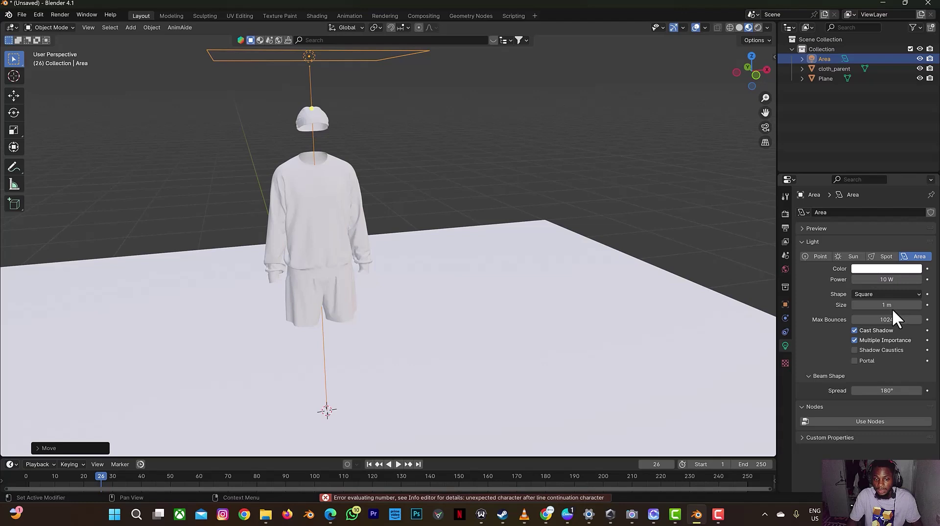
left_click(894, 280)
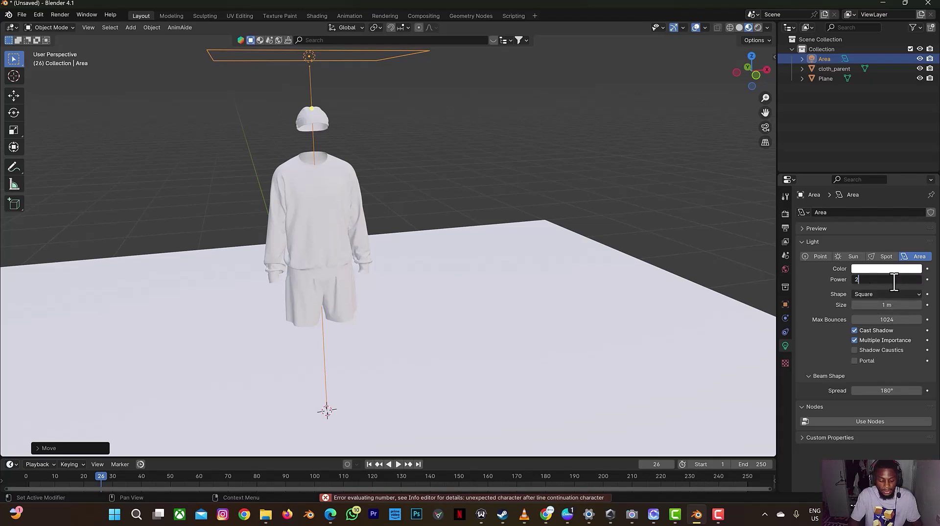
type("20")
key("Return")
left_click_drag(884, 304, 906, 304)
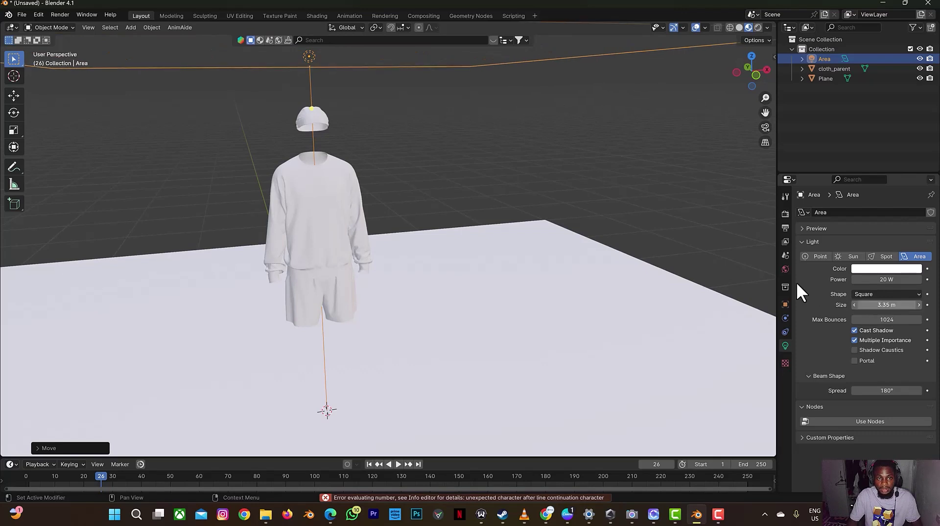
Set the Cycles viewport and render max samples to 64 each and turn off Open Shading Language
left_click(785, 214)
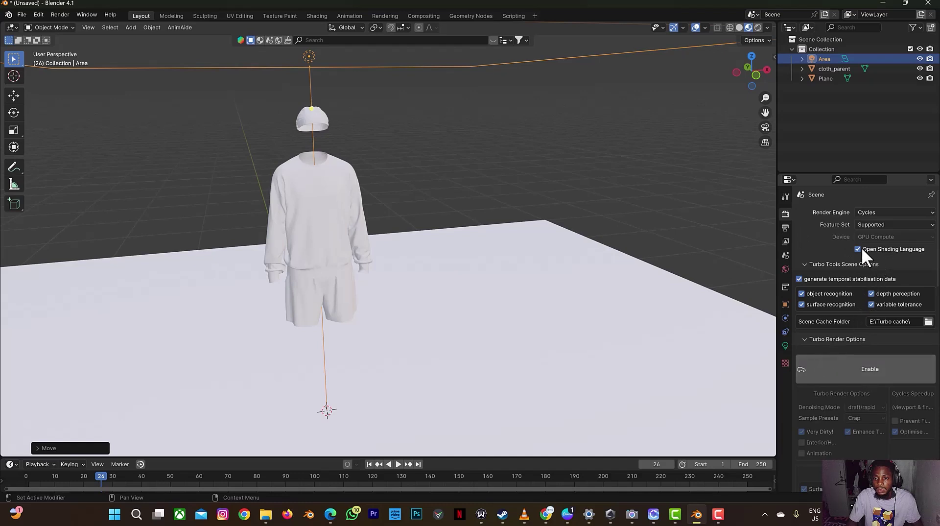
scroll(862, 325, "down", 8)
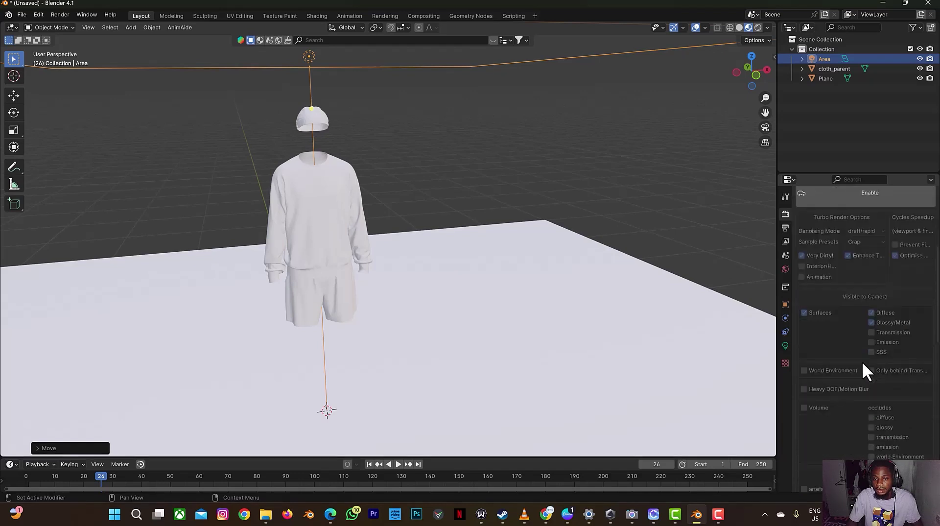
scroll(862, 361, "down", 10)
left_click(900, 327)
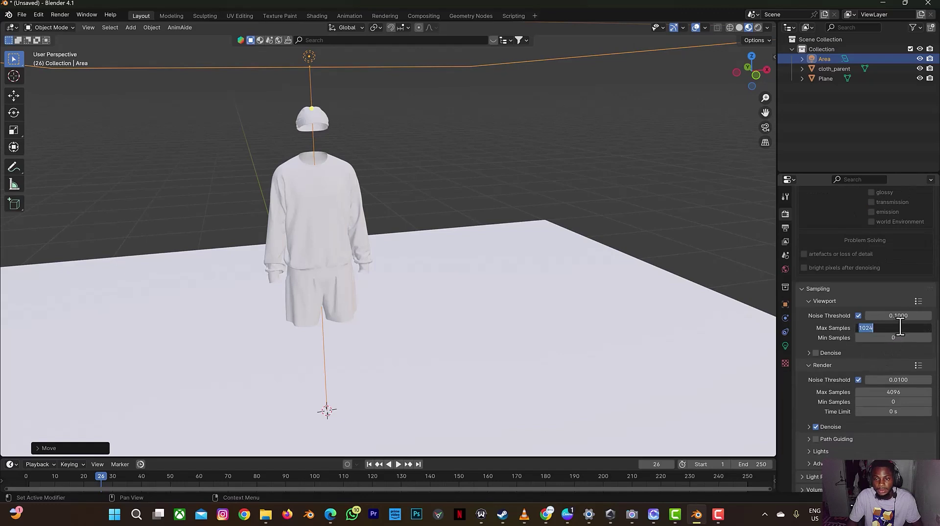
type("64")
key("Return")
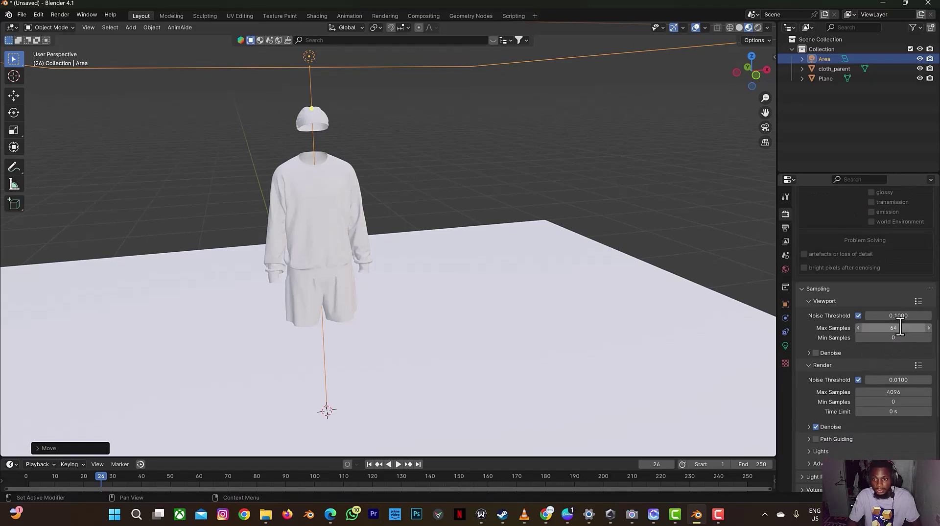
left_click(895, 390)
type("64")
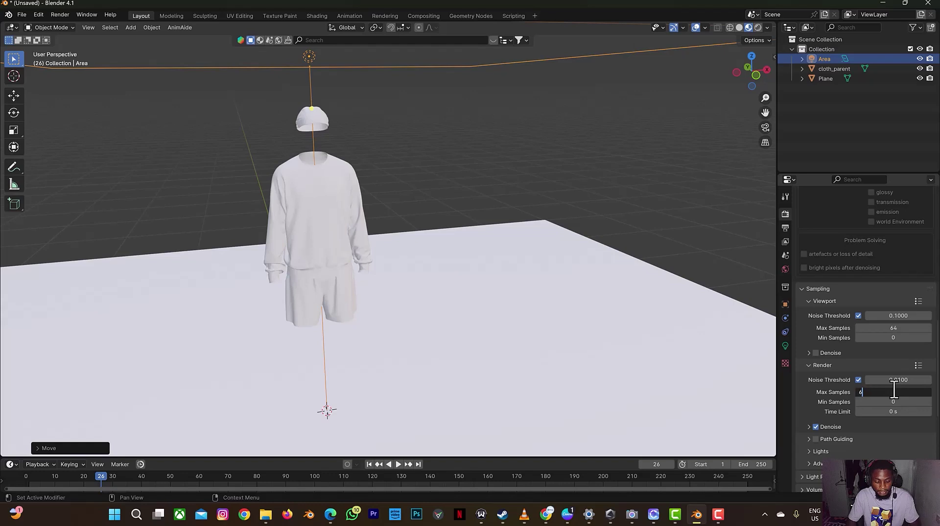
key("Return")
scroll(889, 379, "up", 12)
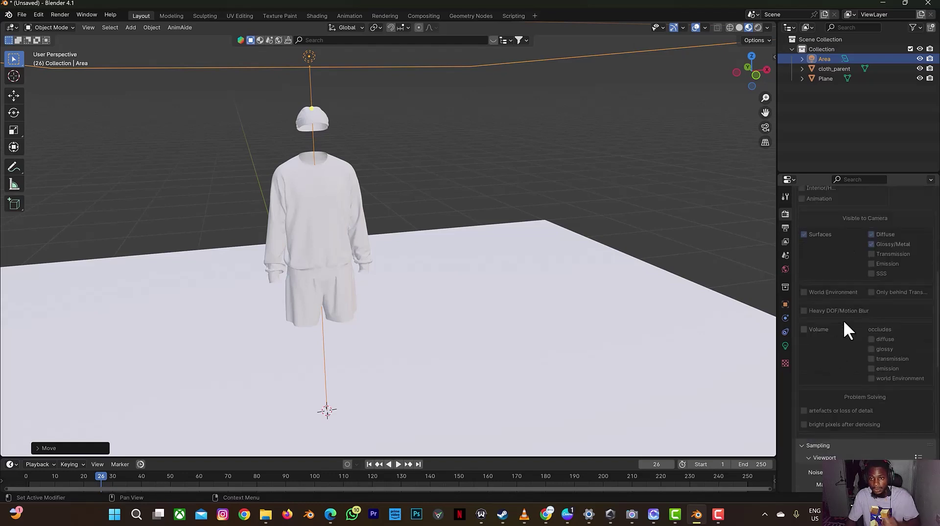
scroll(838, 322, "up", 8)
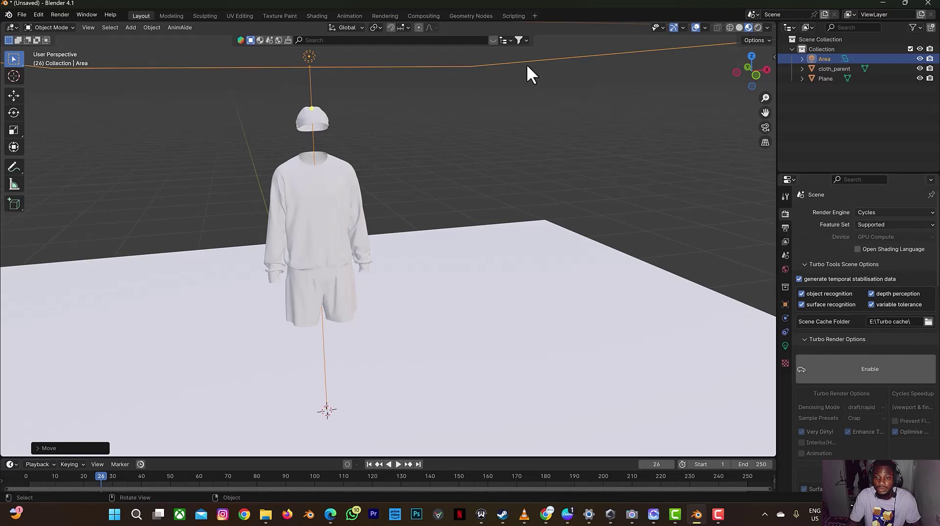
Switch to the Shading workspace, show the viewport in Material Preview, and select and frame the outfit from the front
left_click(310, 14)
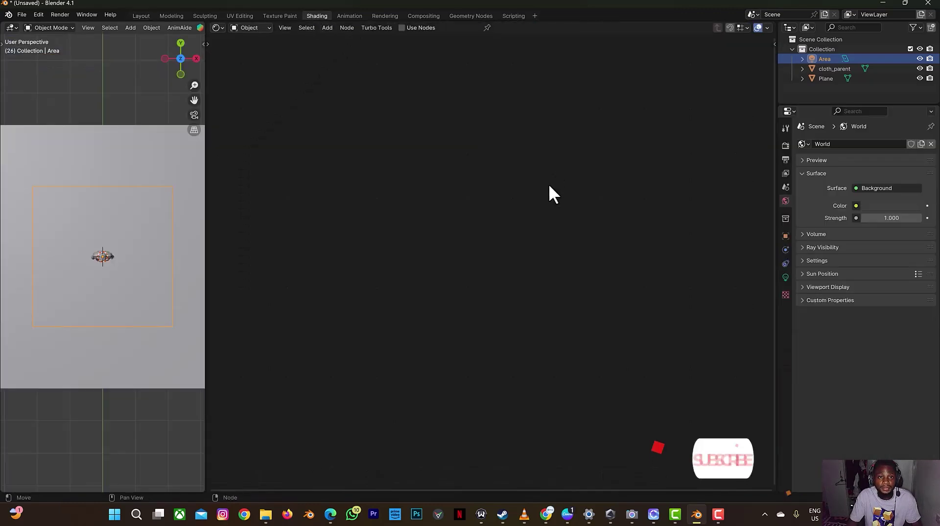
scroll(177, 23, "down", 5)
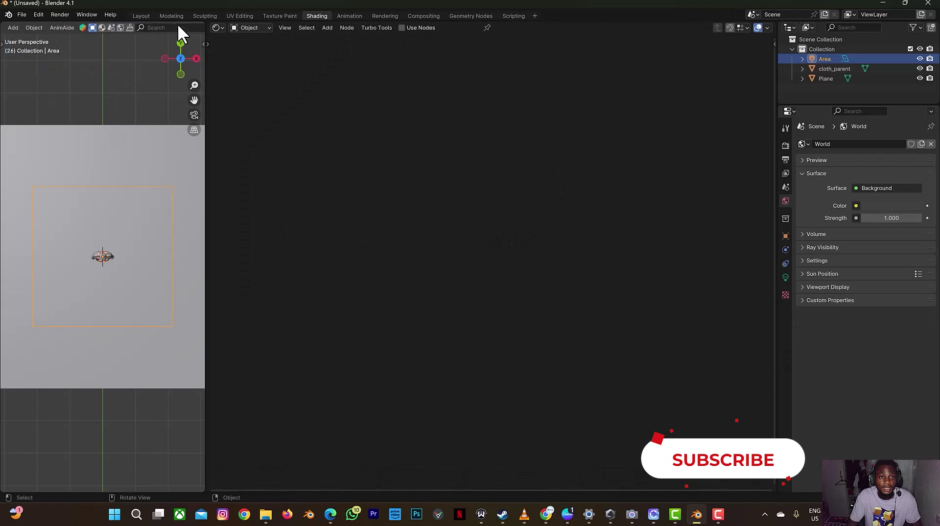
scroll(184, 27, "down", 2)
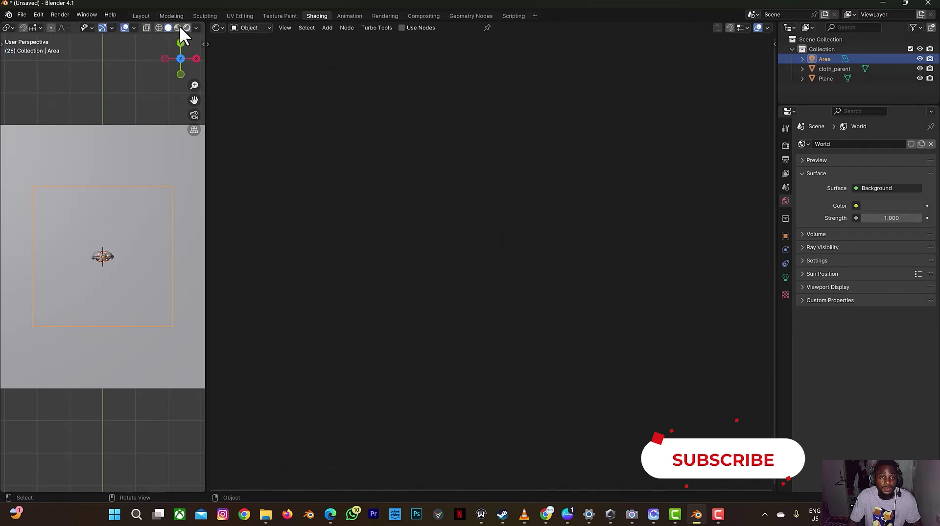
left_click(176, 28)
left_click_drag(181, 75, 125, 198)
scroll(121, 185, "up", 3)
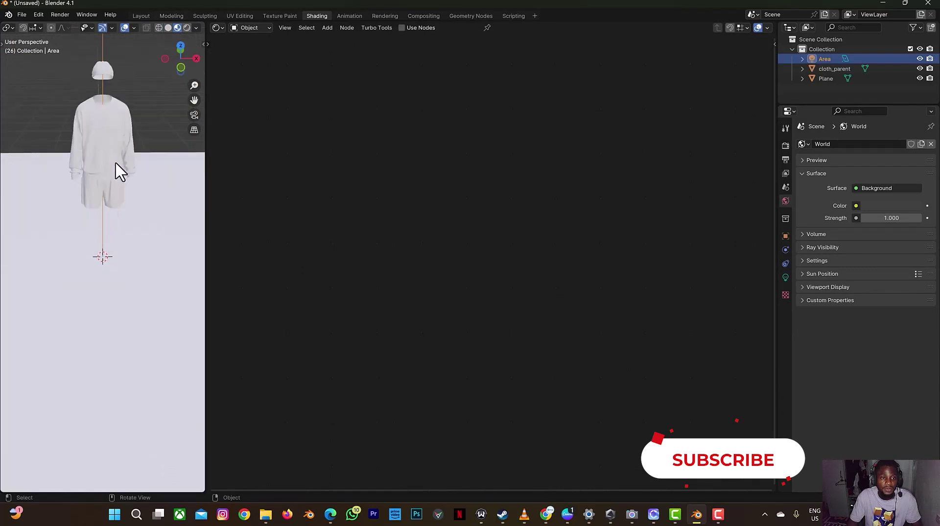
left_click(120, 141)
key("KP_Decimal")
scroll(152, 241, "up", 4)
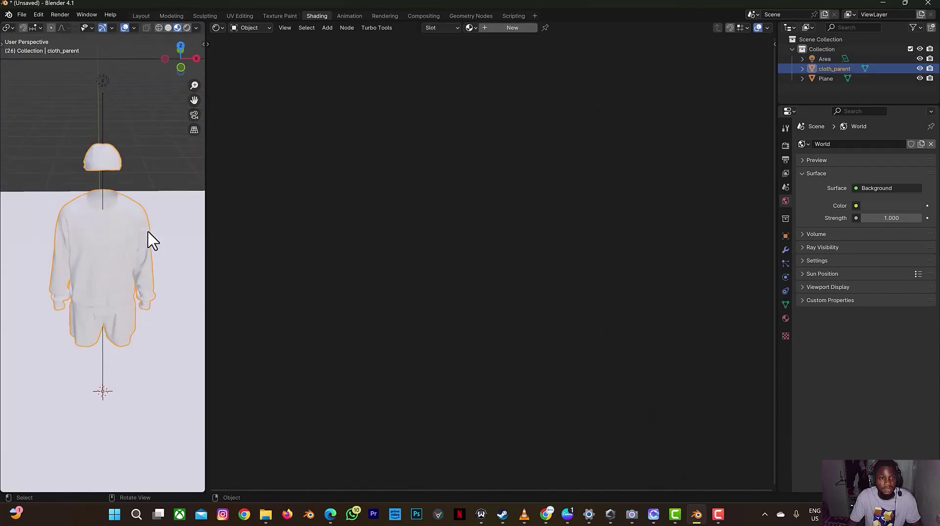
Create a new material on the outfit and select its Principled BSDF node, leaving room for texture nodes
left_click(510, 28)
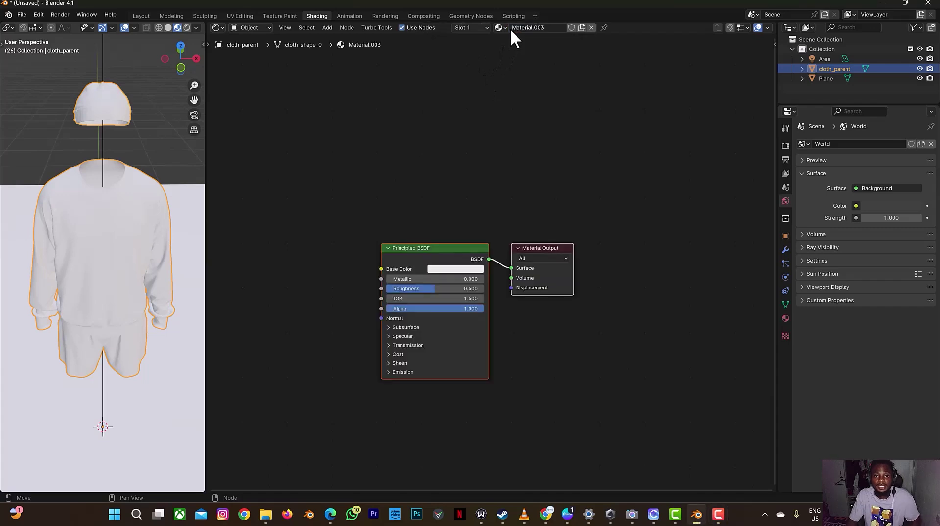
left_click(428, 248)
middle_click_drag(455, 211, 601, 149)
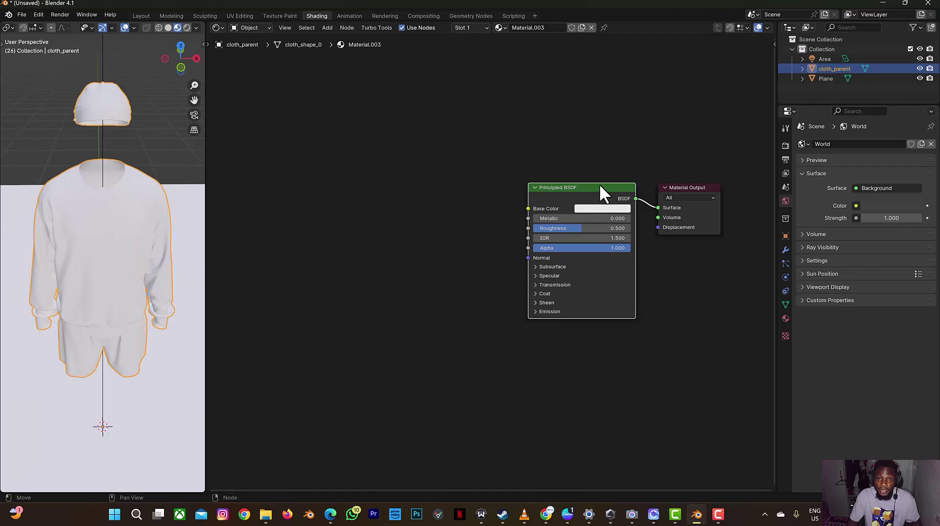
middle_click_drag(600, 155, 618, 148)
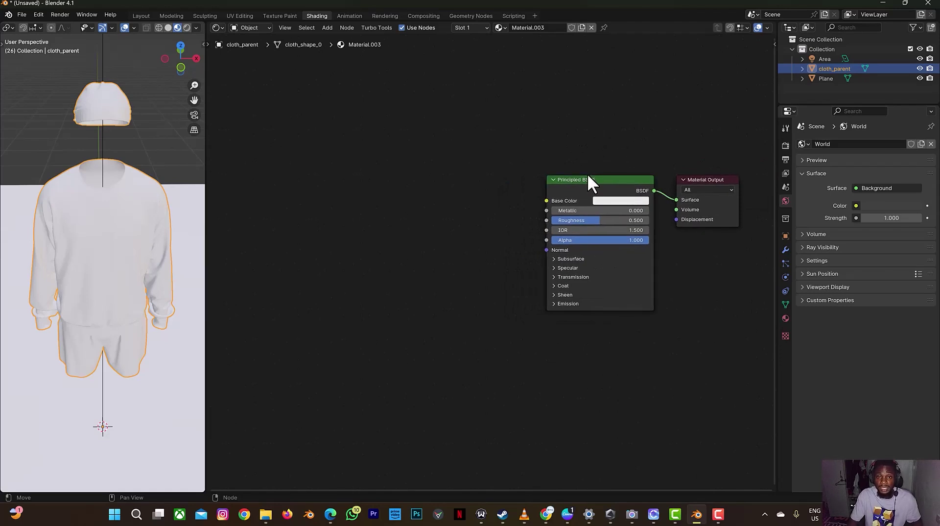
Start the Principled Texture Setup for the selected shader and browse to the E:\DAAITO\tutorial folder
key("ctrl")
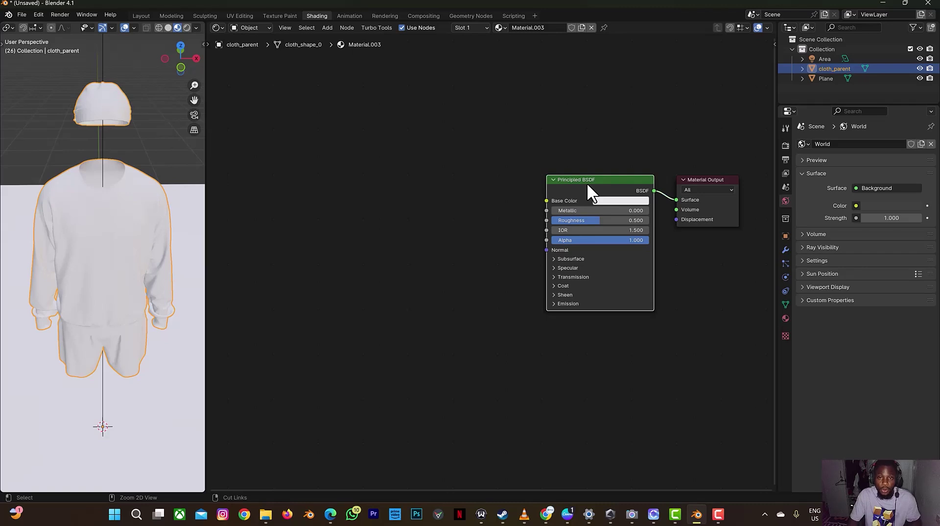
key("shift")
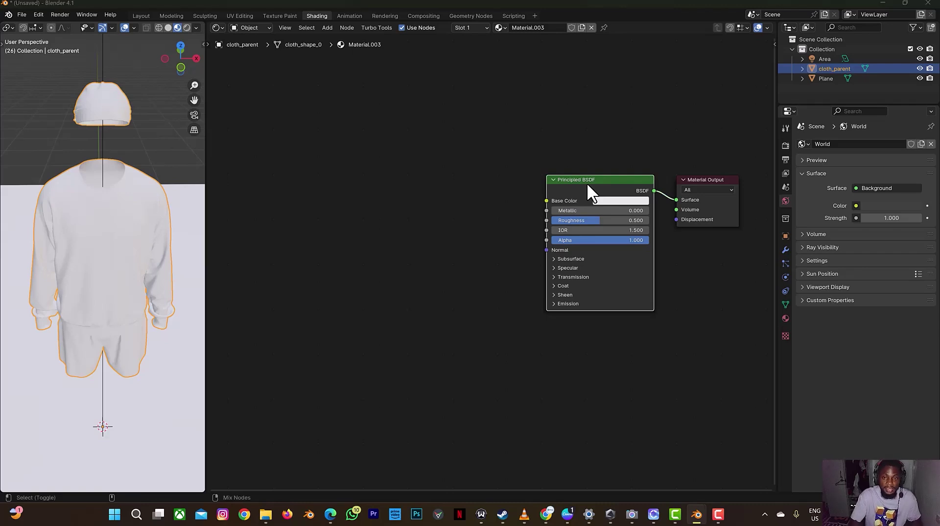
key("ctrl+shift+t")
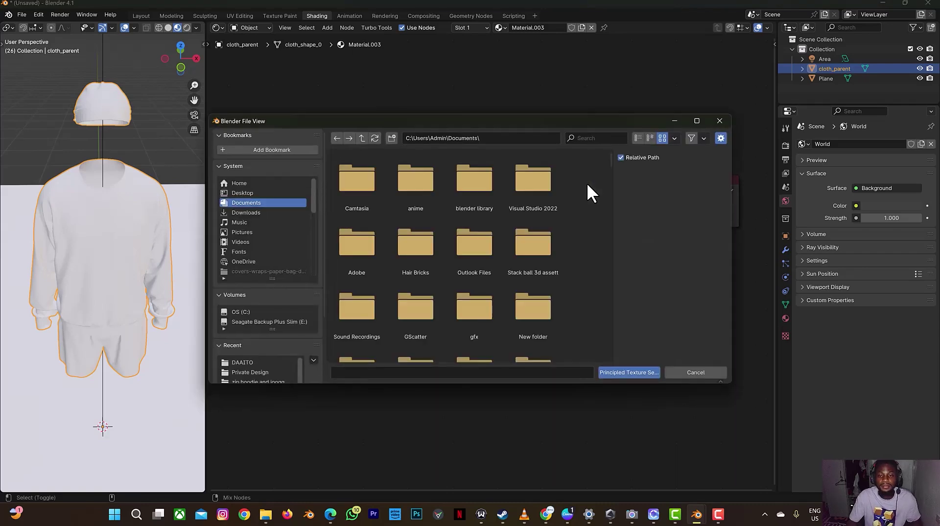
left_click(263, 362)
double_click(365, 196)
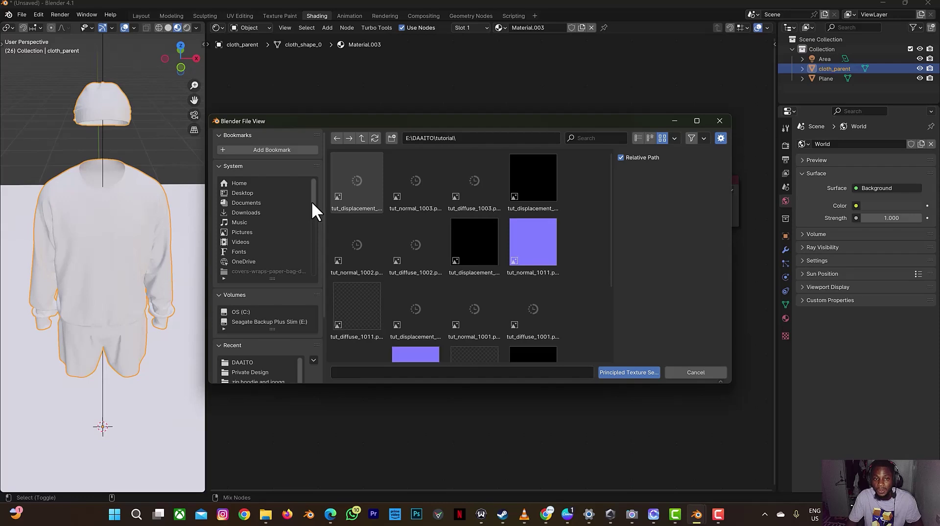
Select every baked diffuse, normal and displacement image in the folder and load them all into the material
left_click(360, 194)
scroll(520, 301, "down", 2)
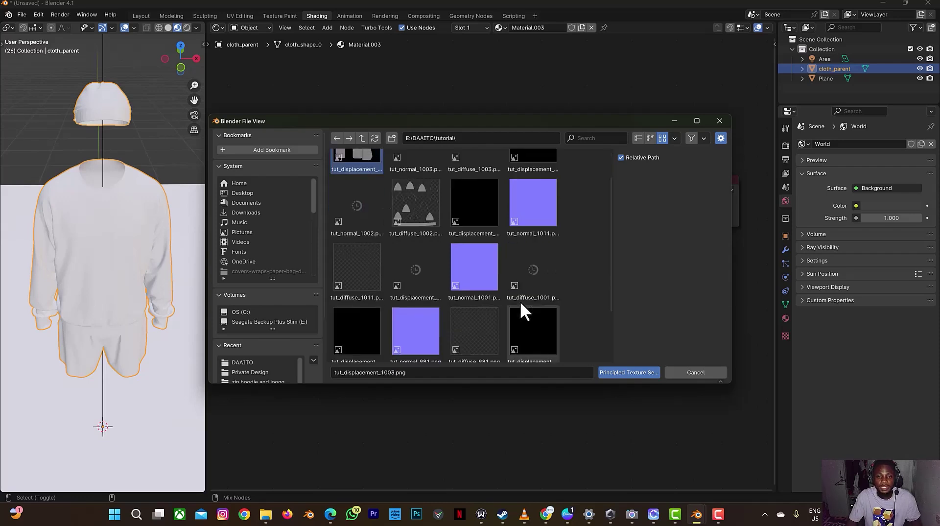
scroll(418, 343, "down", 2)
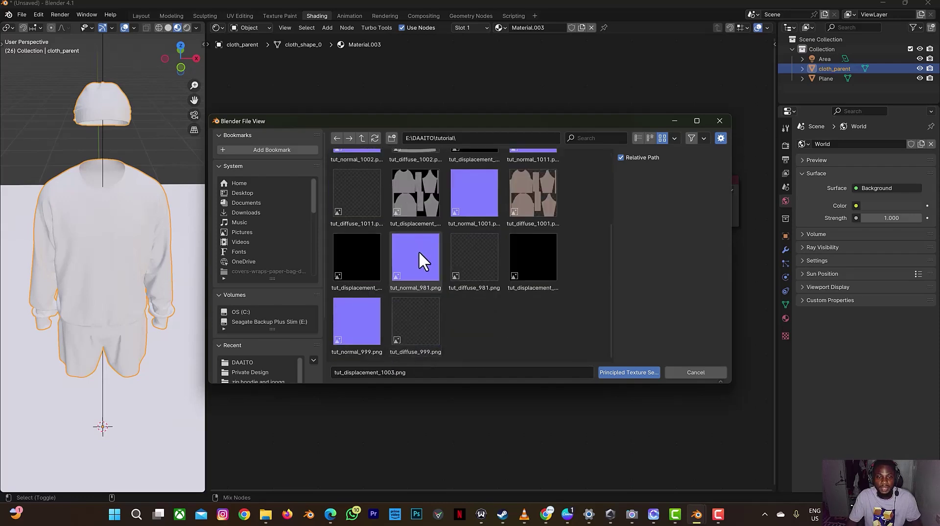
scroll(385, 178, "up", 3)
scroll(455, 274, "down", 3)
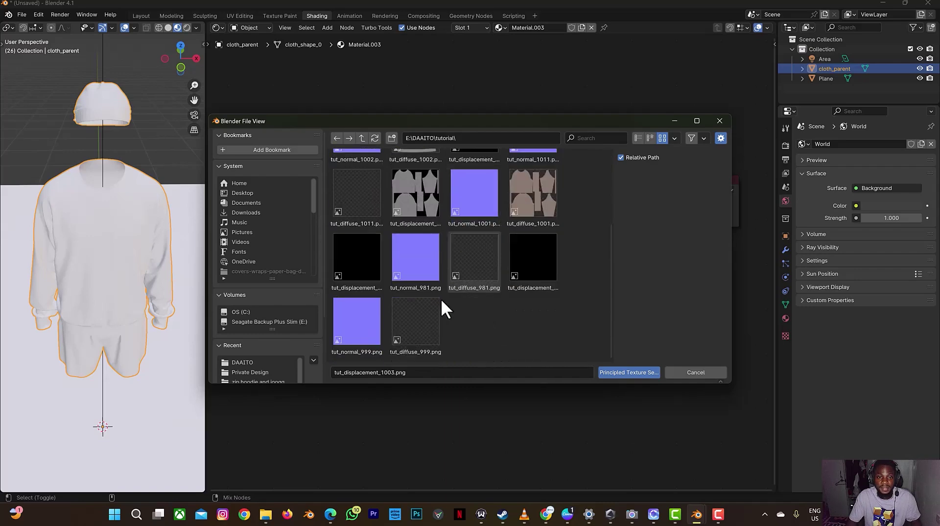
left_click(419, 322, "shift")
scroll(426, 319, "up", 3)
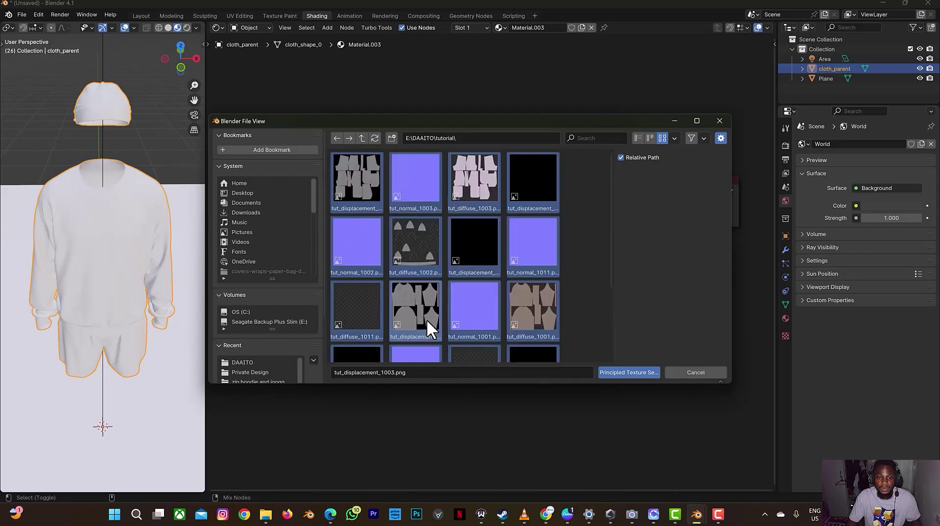
left_click(627, 372)
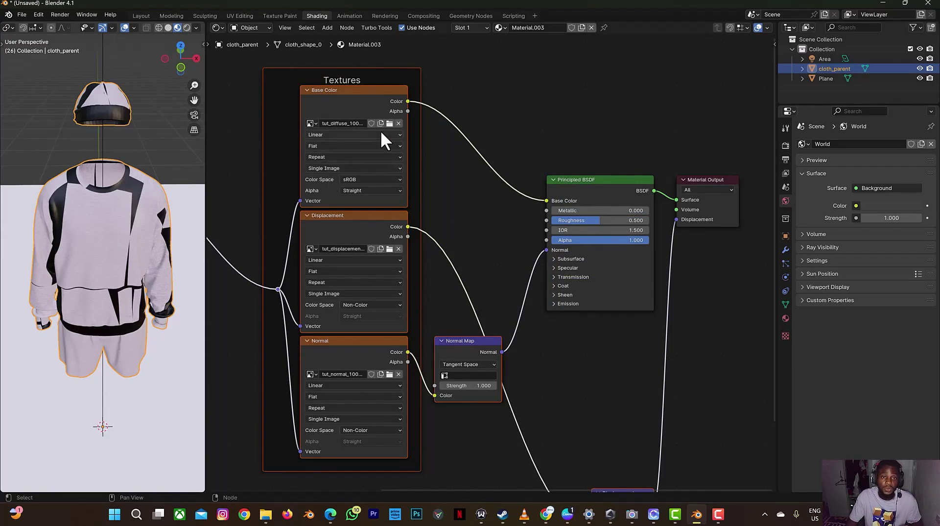
Open tut_diffuse_1001, 1002 and 1003 in the Base Color texture and set its source to UDIM Tiles
left_click(338, 169)
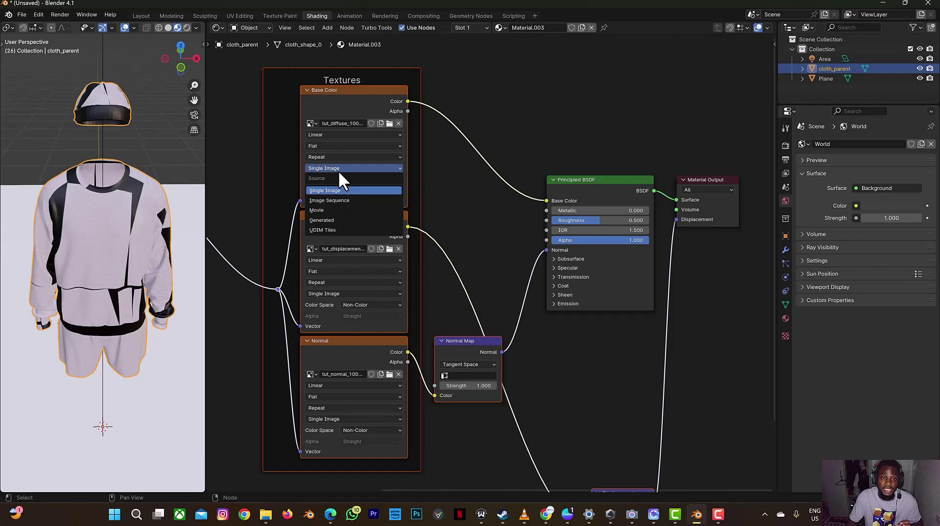
left_click(331, 230)
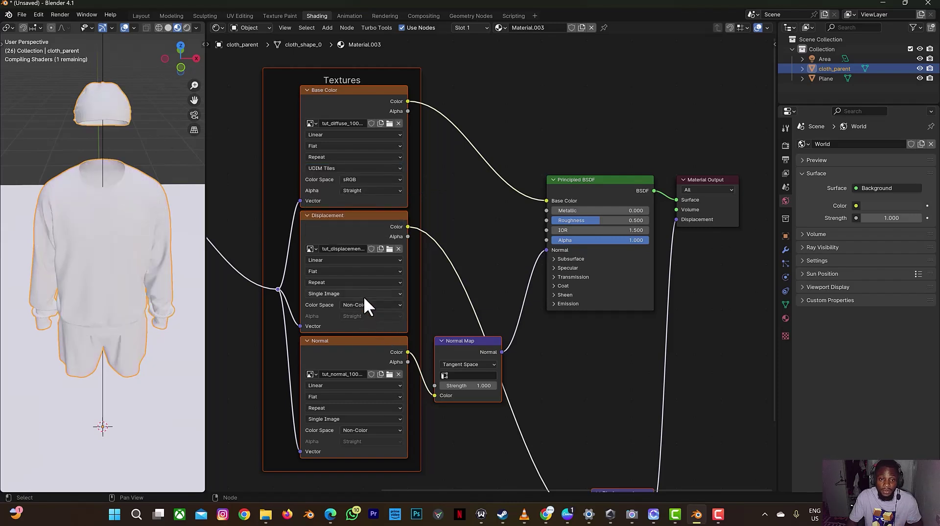
left_click(388, 125)
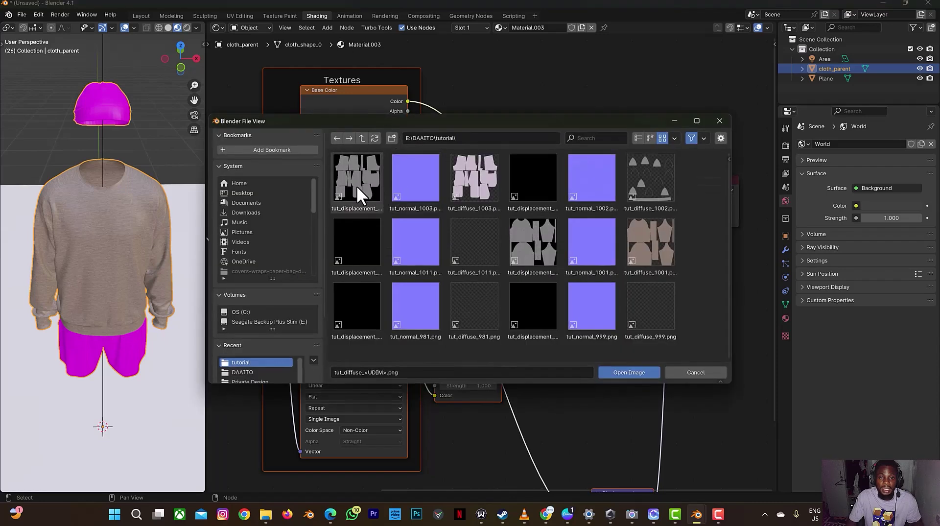
left_click(478, 193)
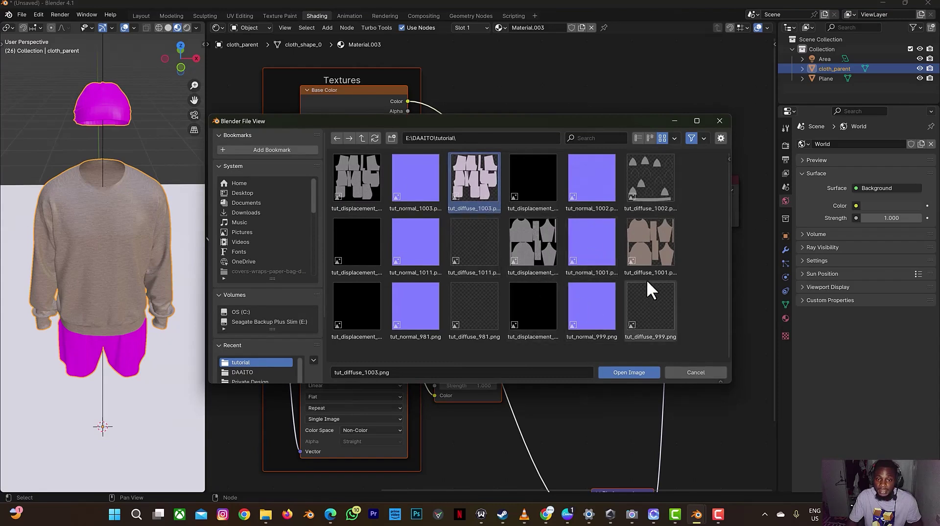
left_click(655, 261)
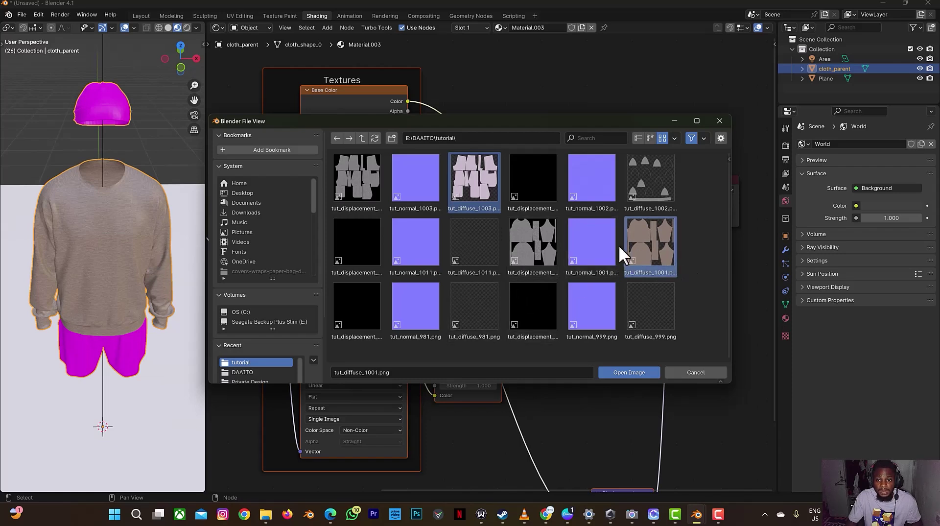
left_click(660, 189)
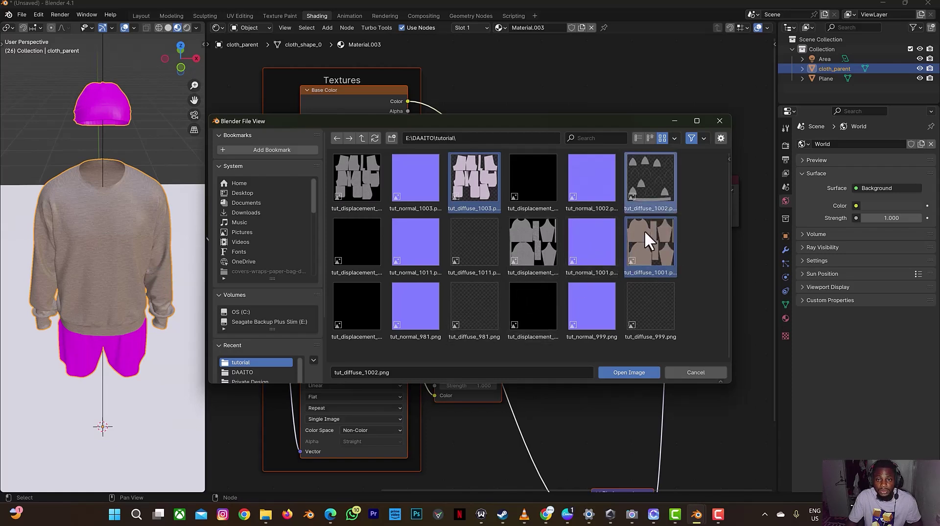
left_click(615, 372)
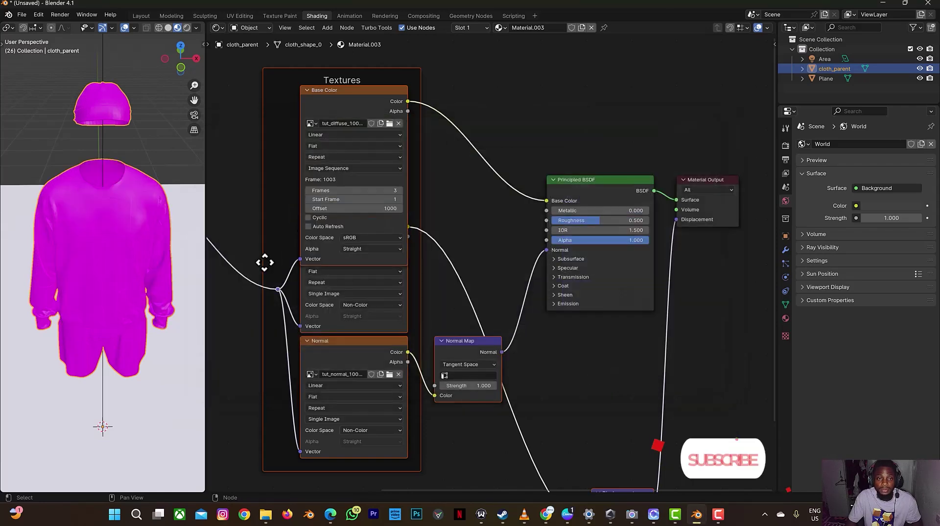
left_click(359, 169)
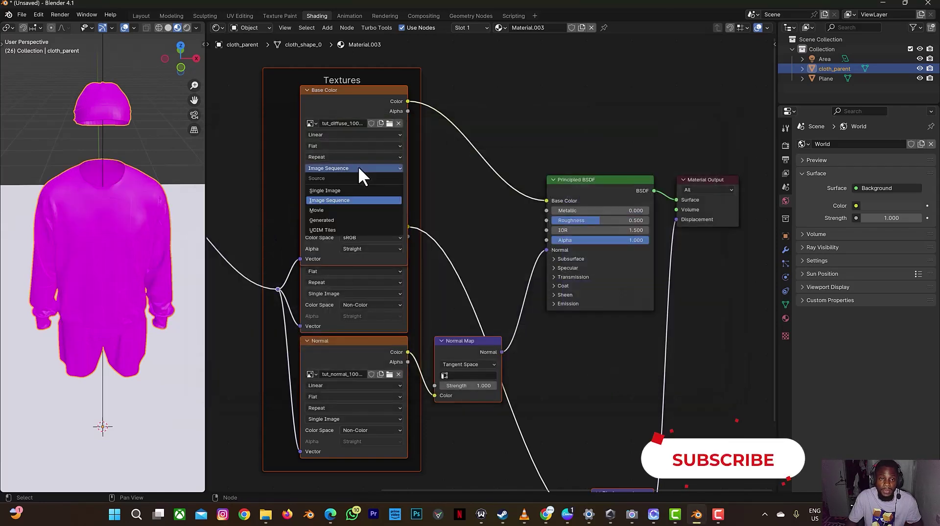
left_click(336, 230)
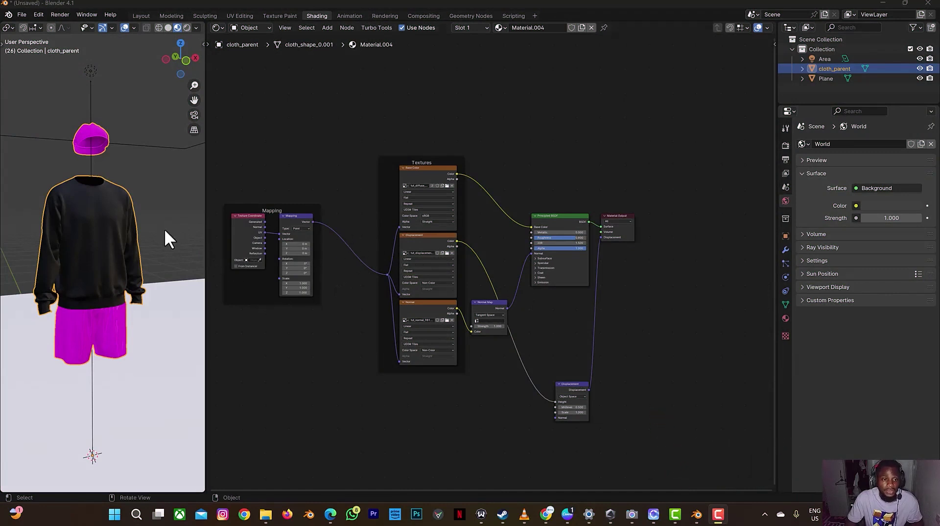
left_click_drag(178, 53, 57, 165)
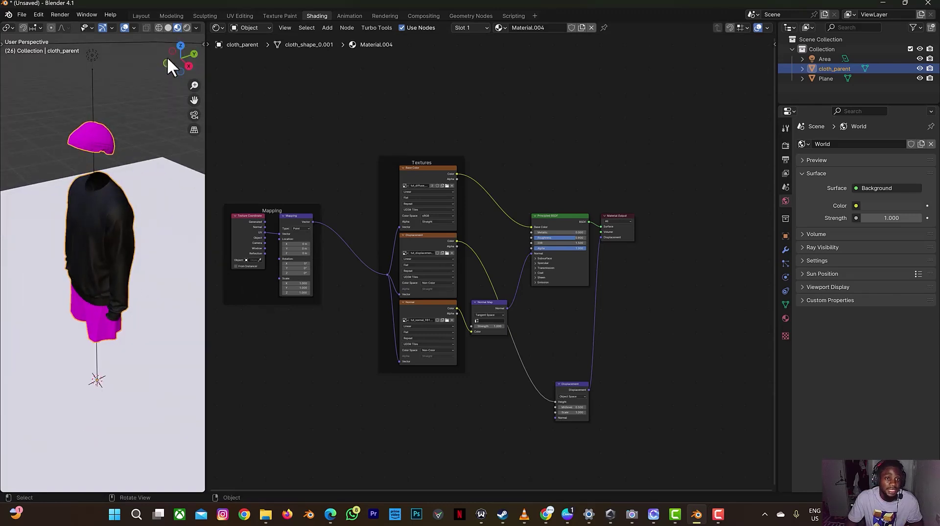
left_click_drag(184, 55, 51, 17)
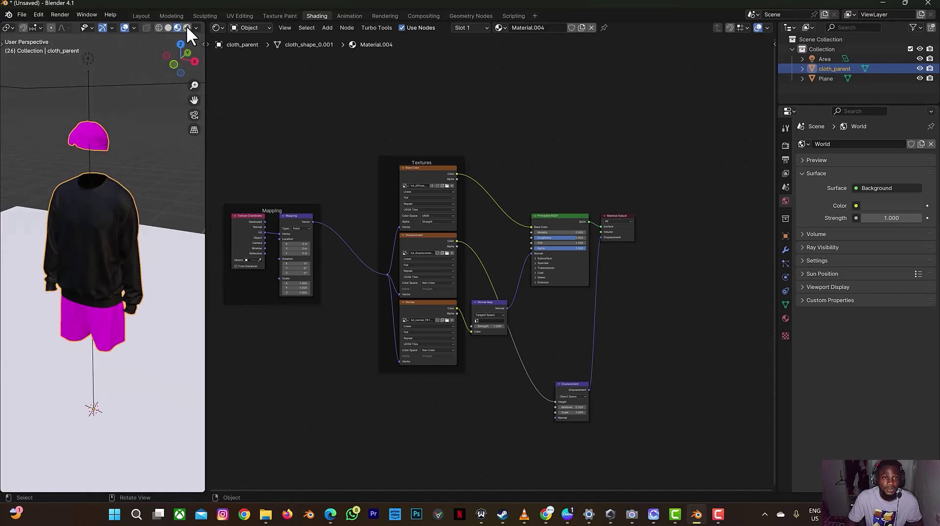
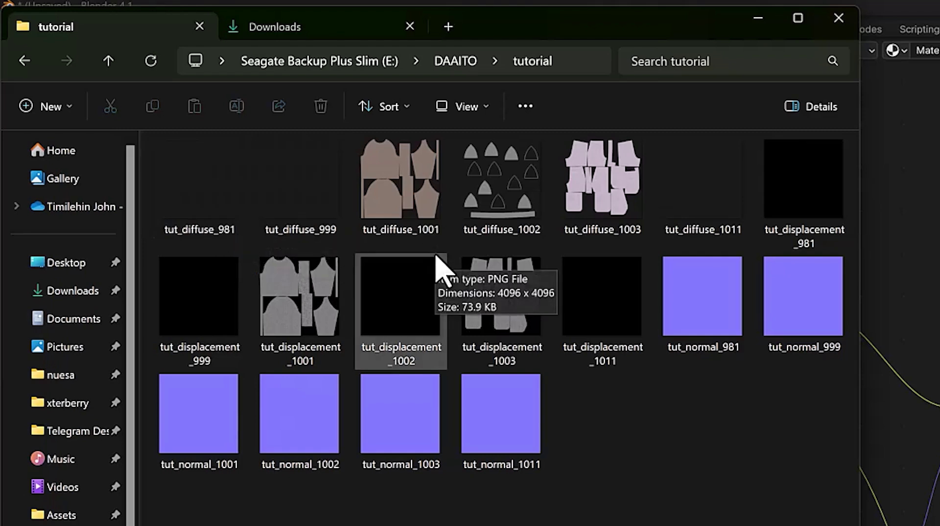
In File Explorer's tutorial folder, delete the blank diffuse images tut_diffuse_981, tut_diffuse_999 and tut_diffuse_1011
left_click(210, 230)
left_click(289, 223, "shift")
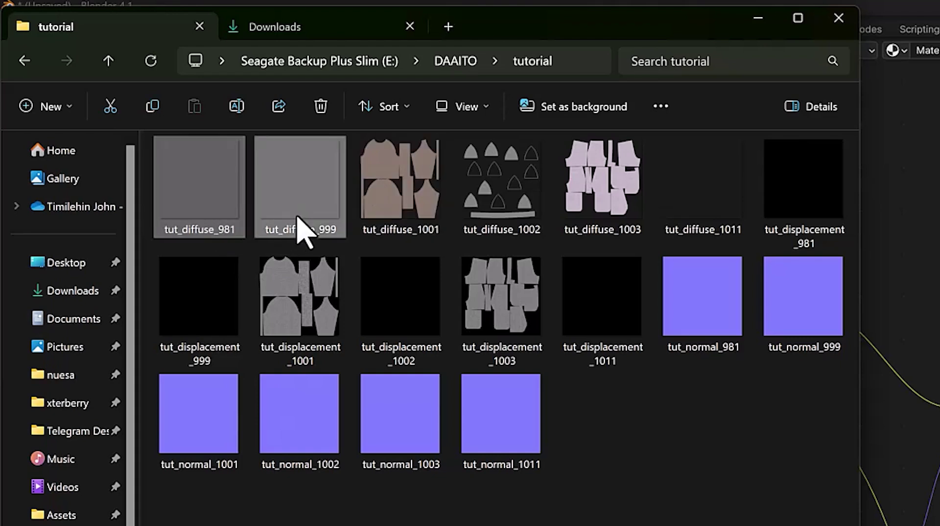
key("Delete")
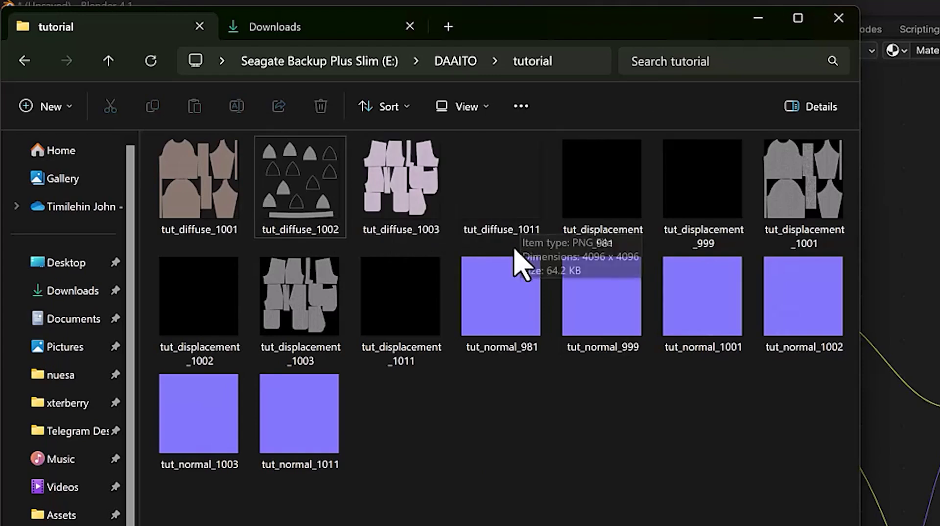
left_click(532, 230)
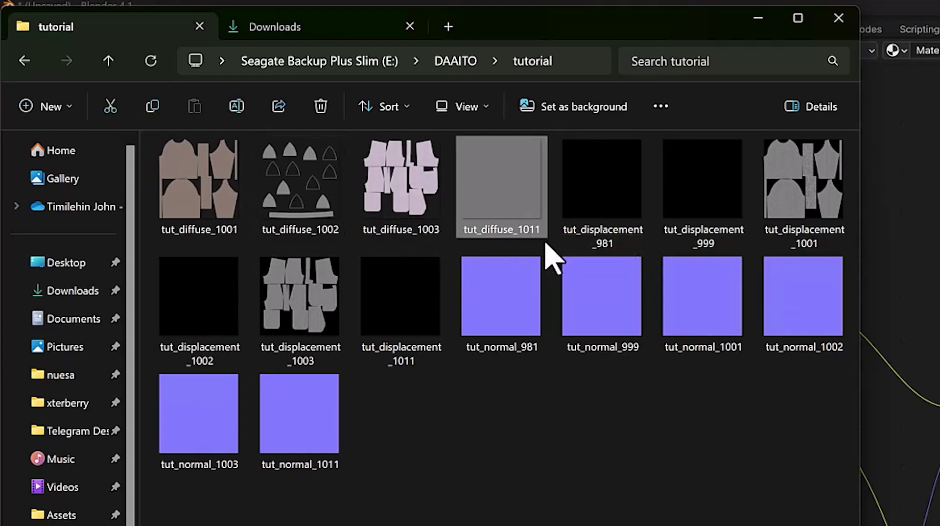
key("Delete")
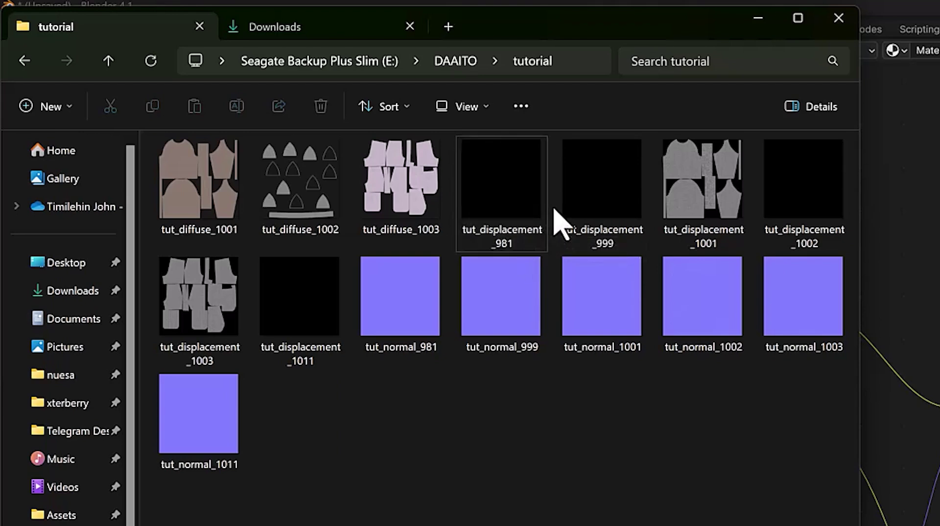
Delete the displacement images tut_displacement_981, tut_displacement_999 and tut_displacement_1011 from the tutorial folder
left_click(523, 205)
left_click(616, 200, "ctrl")
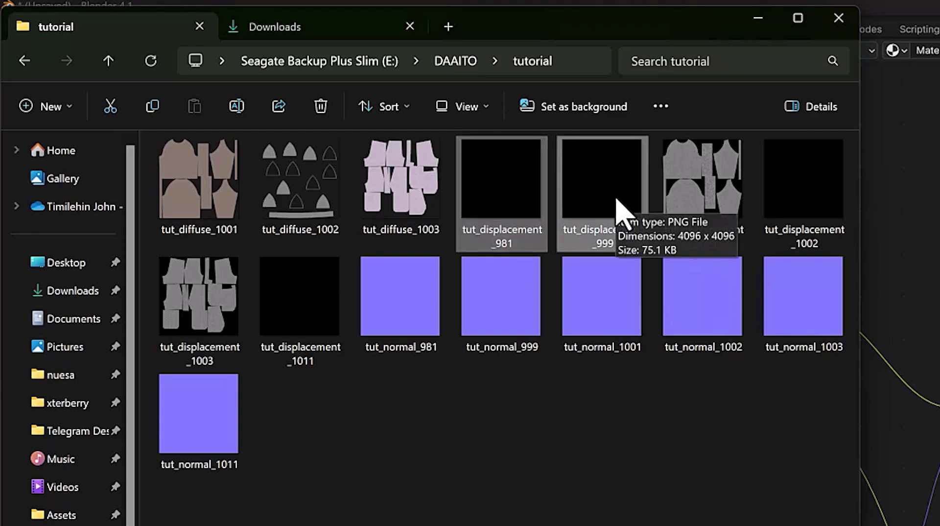
key("Delete")
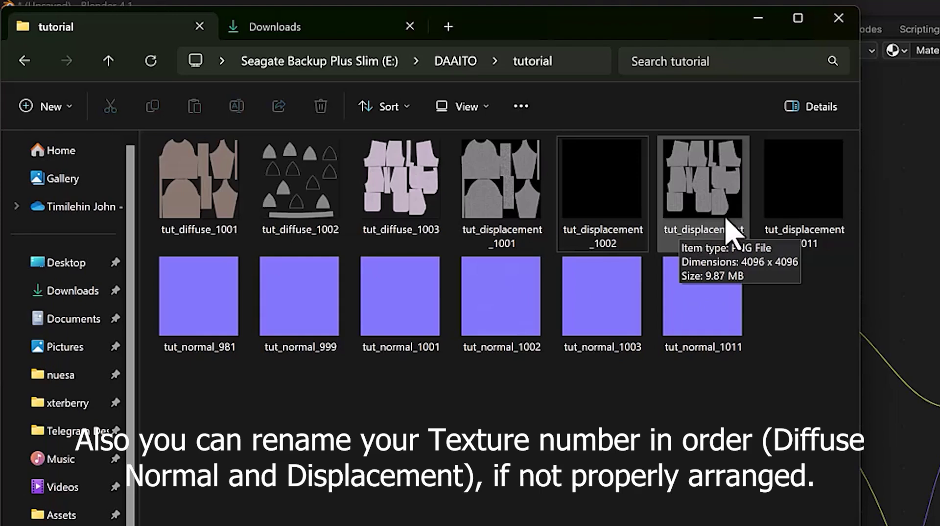
left_click(804, 211)
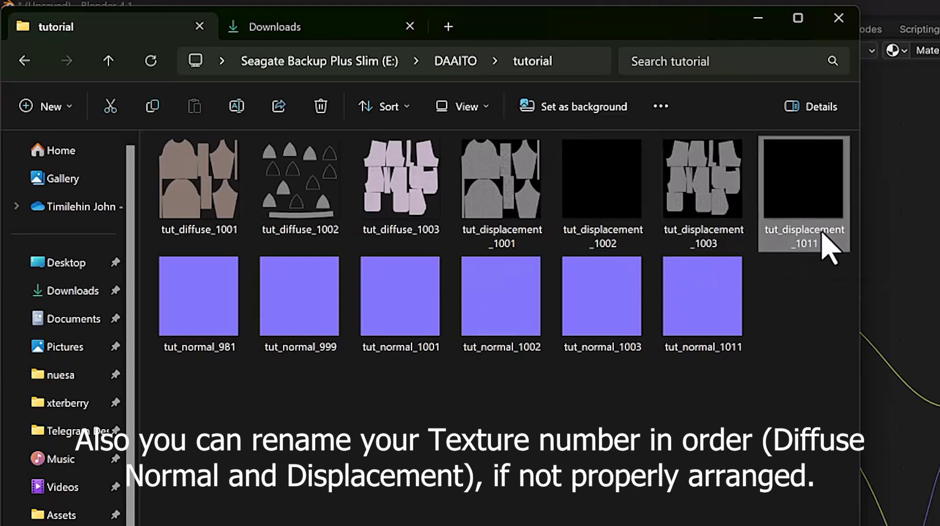
mouse_move(823, 235)
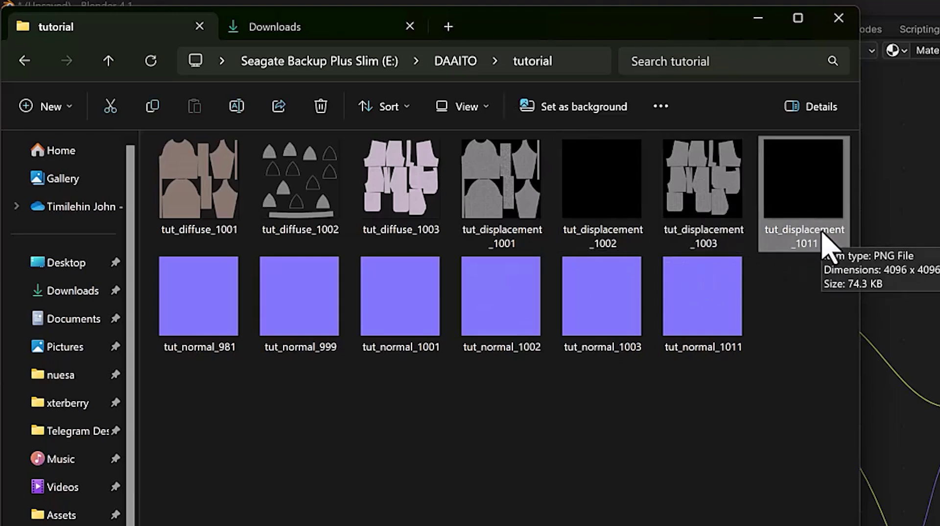
key("Delete")
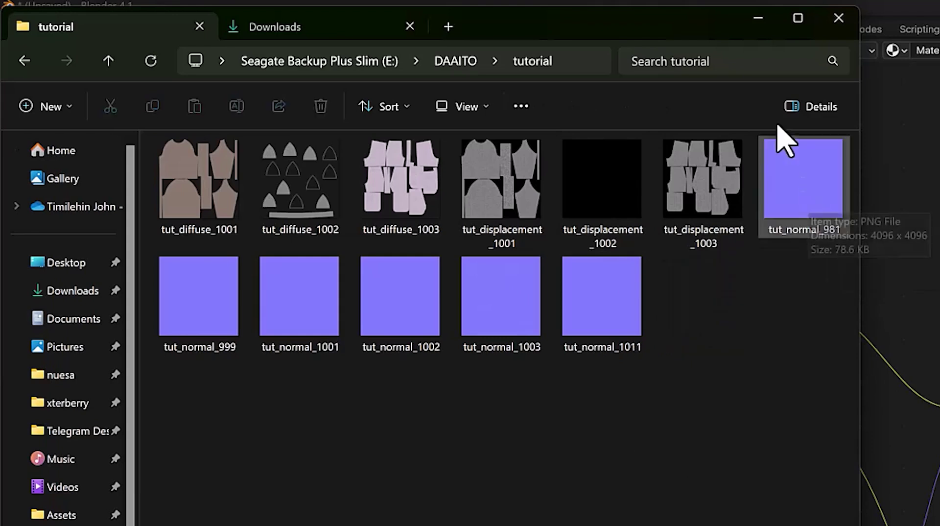
Delete only tut_normal_981, tut_normal_999 and tut_normal_1011 from the normal maps, and switch back to Blender
left_click(210, 343)
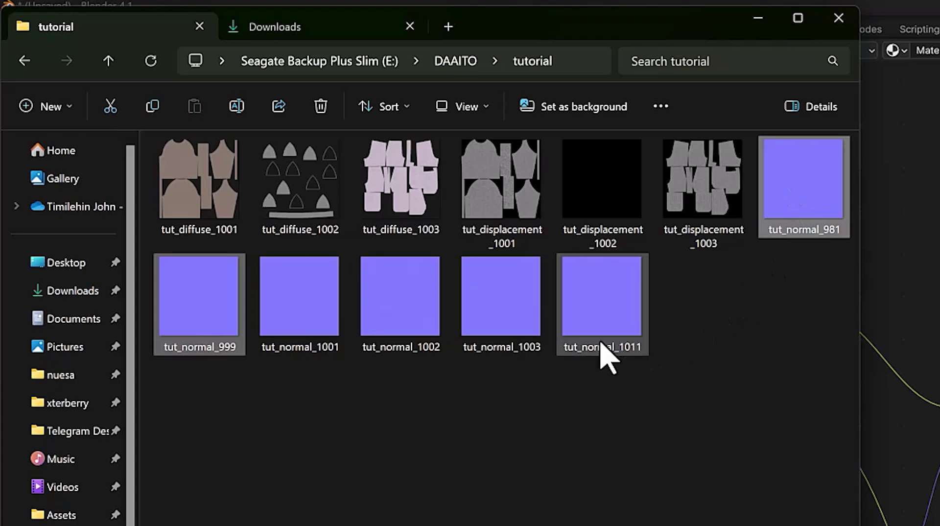
left_click(616, 342, "shift")
left_click(793, 202)
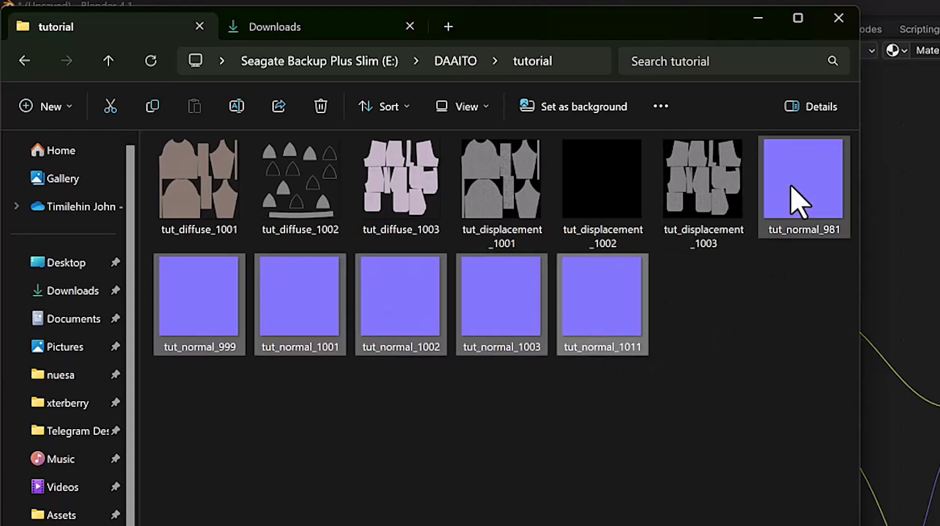
left_click(230, 315, "ctrl")
left_click(630, 327, "ctrl")
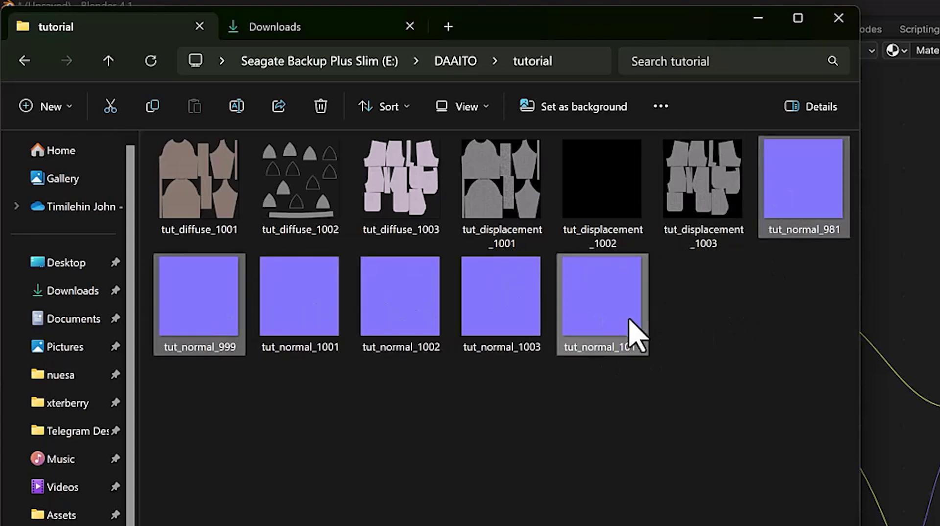
key("Delete")
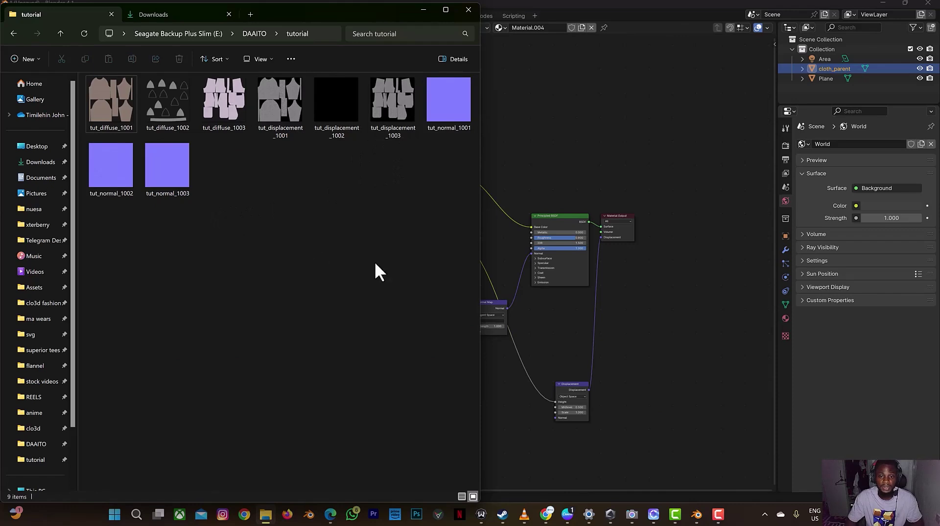
mouse_move(636, 518)
left_click(697, 514)
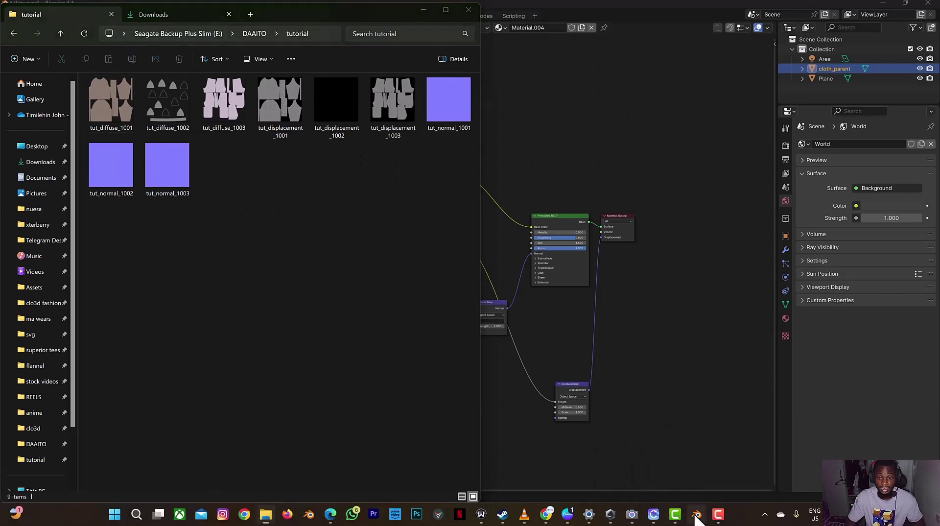
Delete the mapping, texture, Normal Map and Displacement nodes of Material.004, keeping only the Principled BSDF and Material Output
scroll(443, 204, "up", 3)
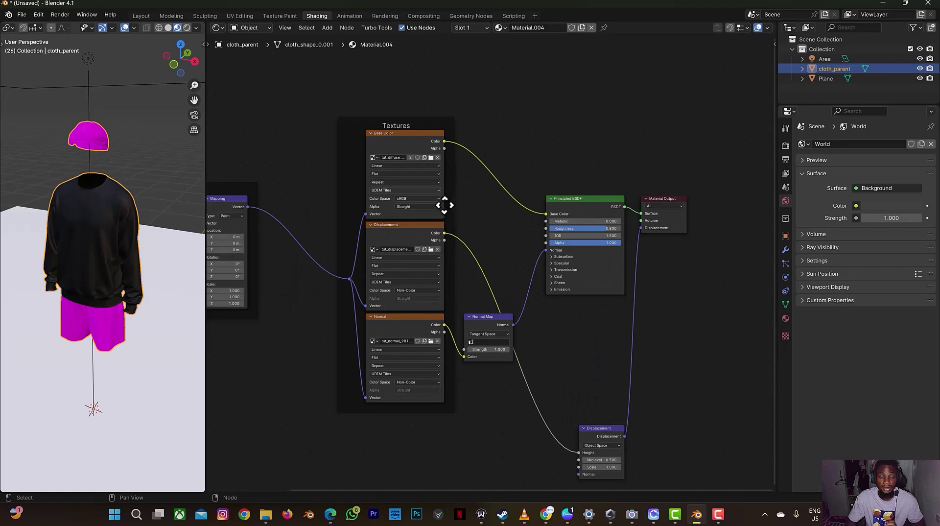
scroll(426, 218, "down", 5)
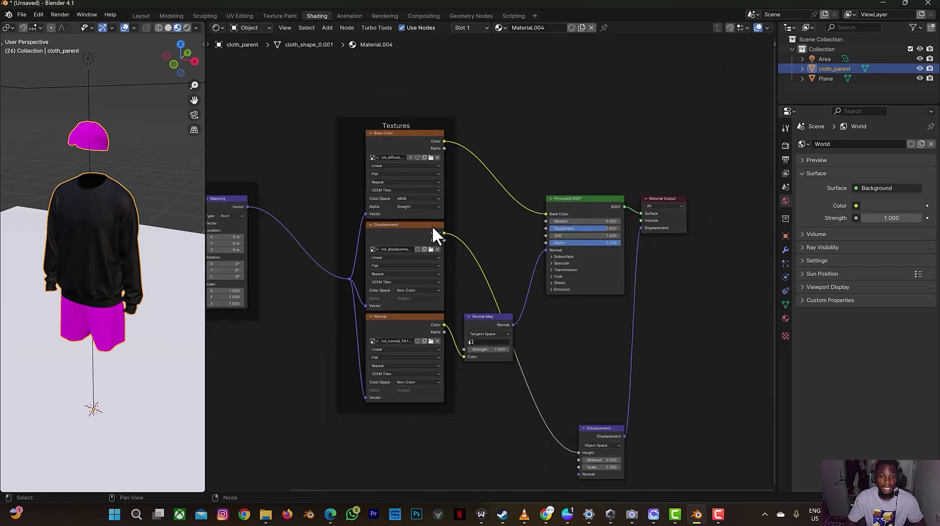
left_click_drag(286, 173, 511, 354)
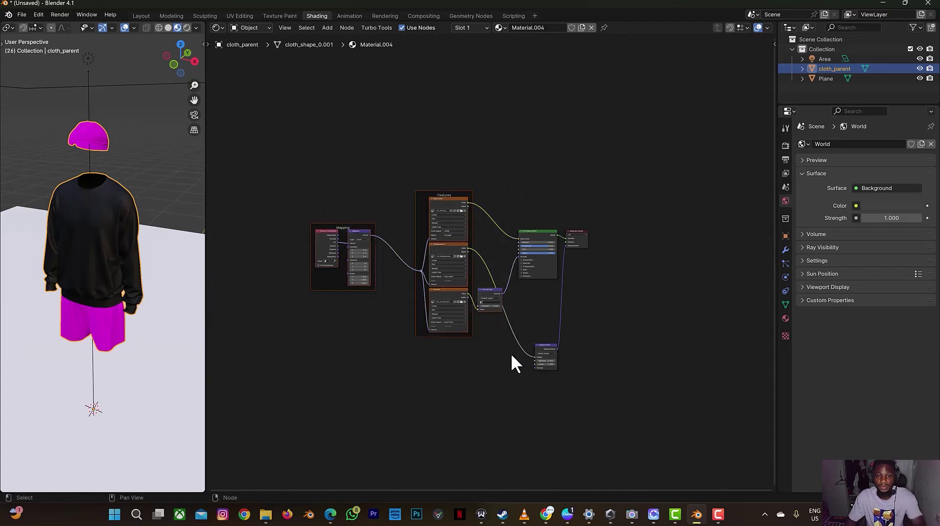
key("x")
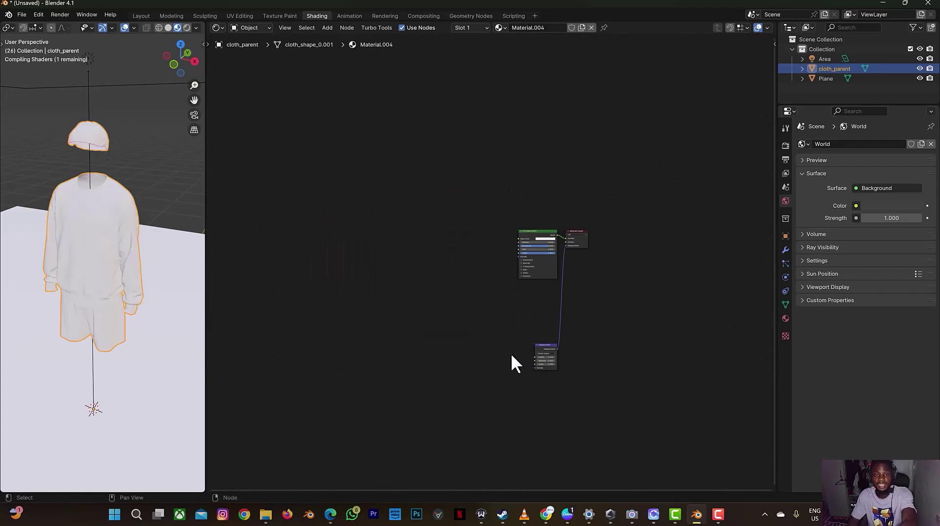
left_click(545, 346)
key("x")
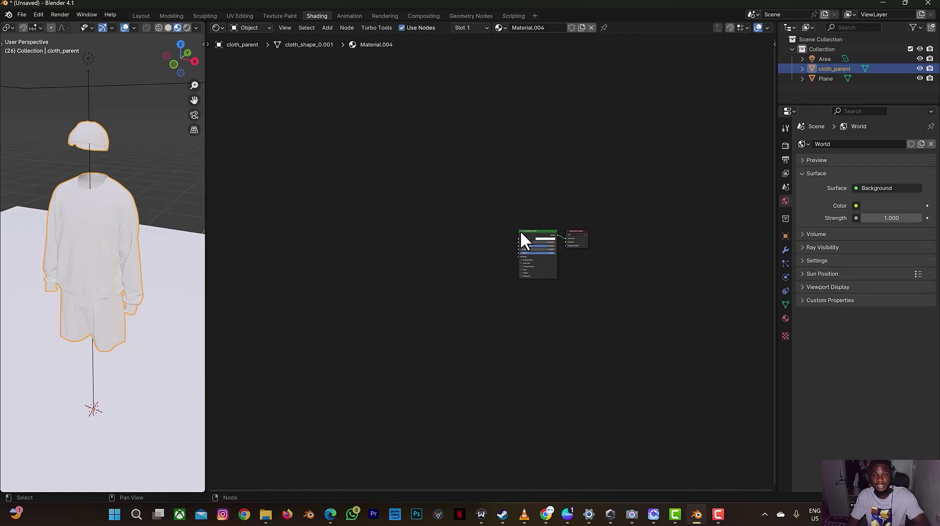
Run Principled Texture Setup on the Principled BSDF with all nine diffuse, displacement and normal images from the tutorial folder
left_click(521, 231)
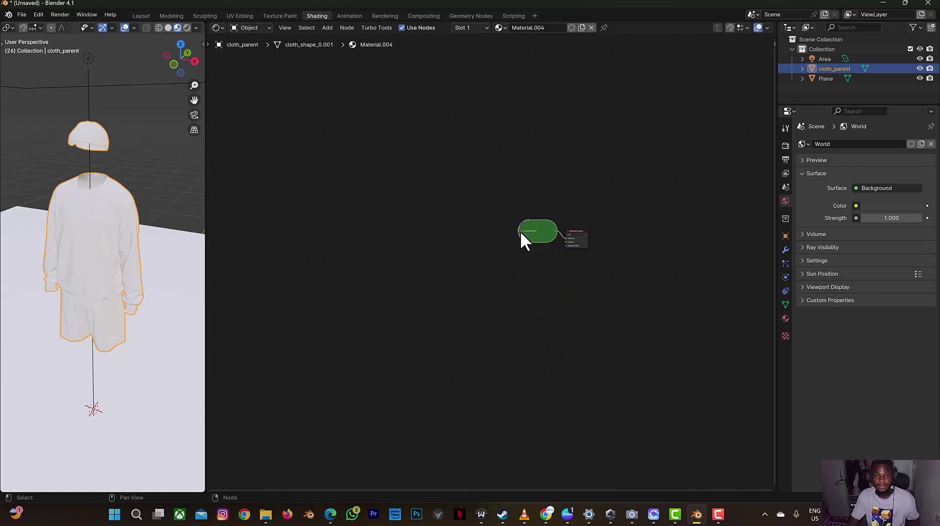
left_click(520, 231)
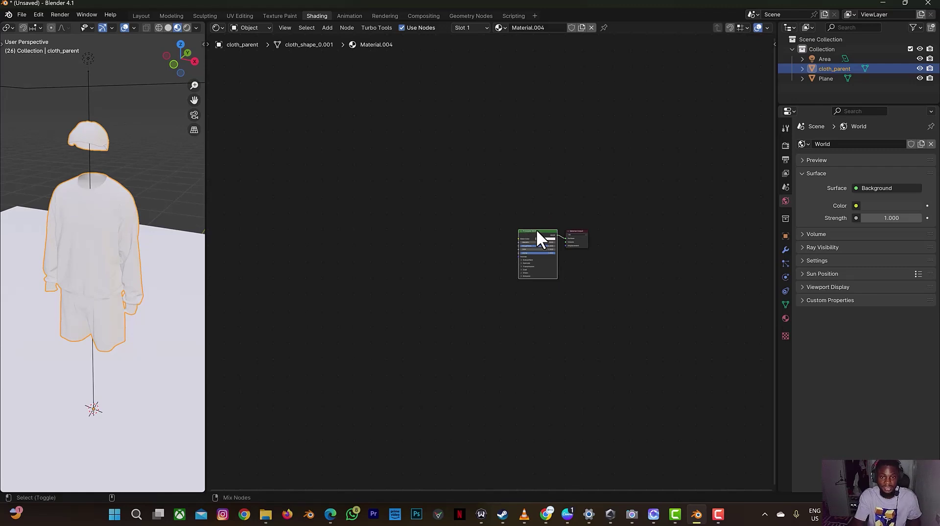
key("ctrl+shift+t")
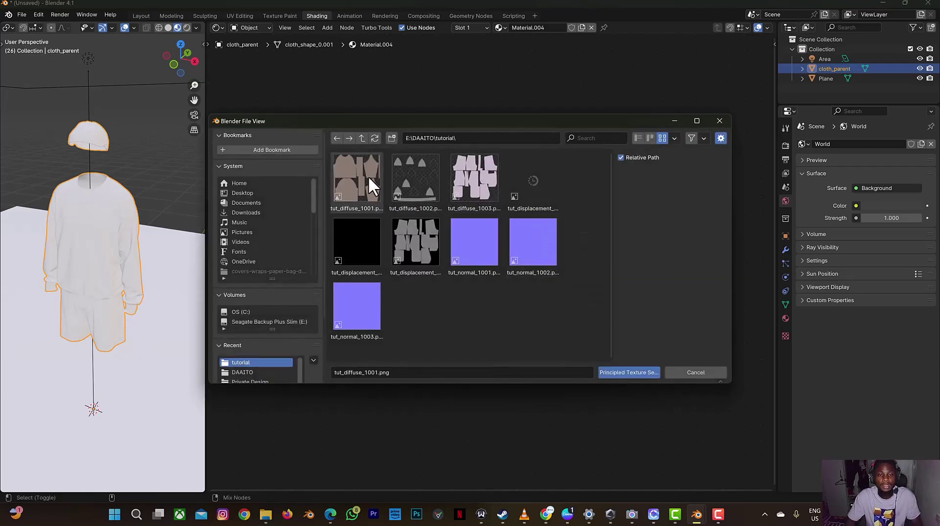
left_click(368, 176)
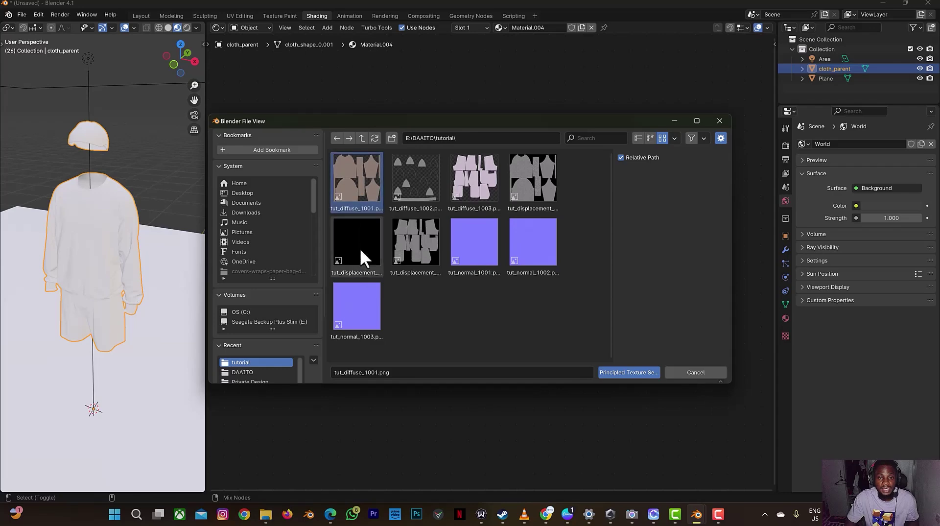
left_click(354, 301, "shift")
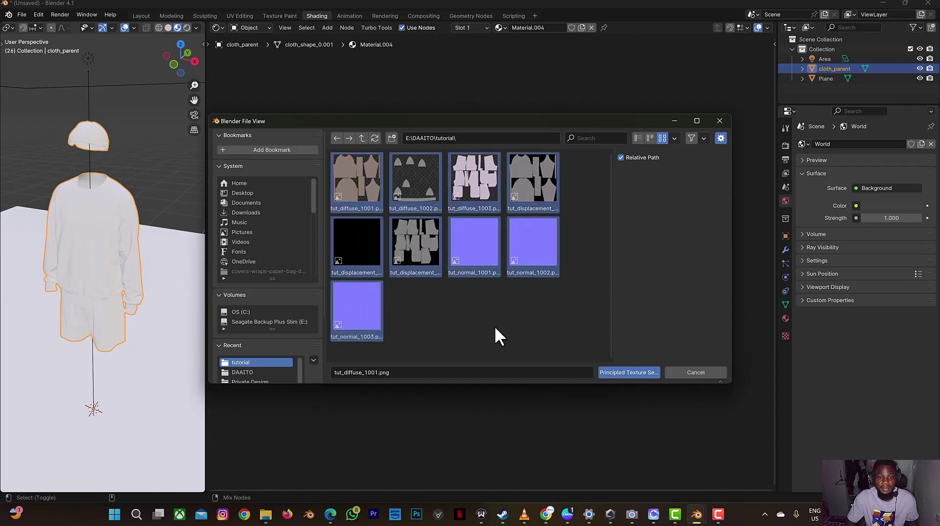
left_click(618, 371)
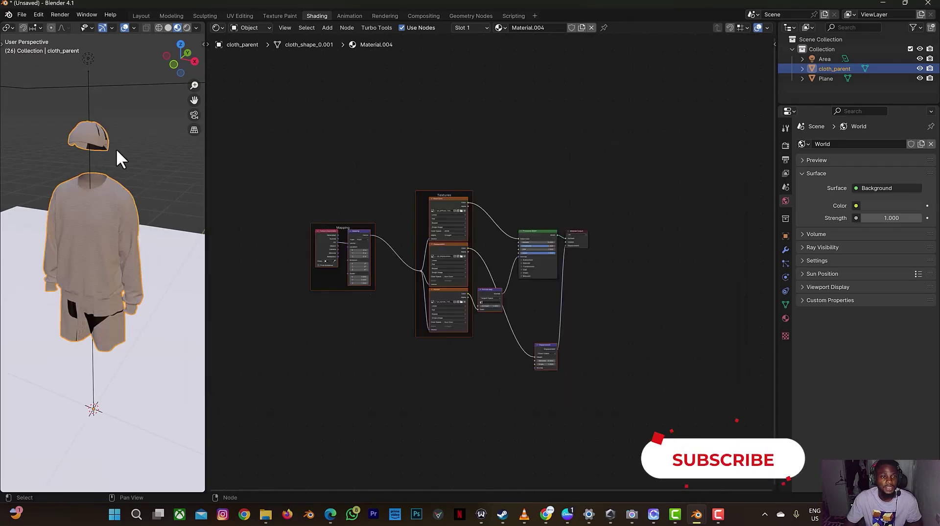
Load tut_diffuse_1001, 1002 and 1003 together into the Base Color texture as UDIM tiles
scroll(468, 175, "up", 3)
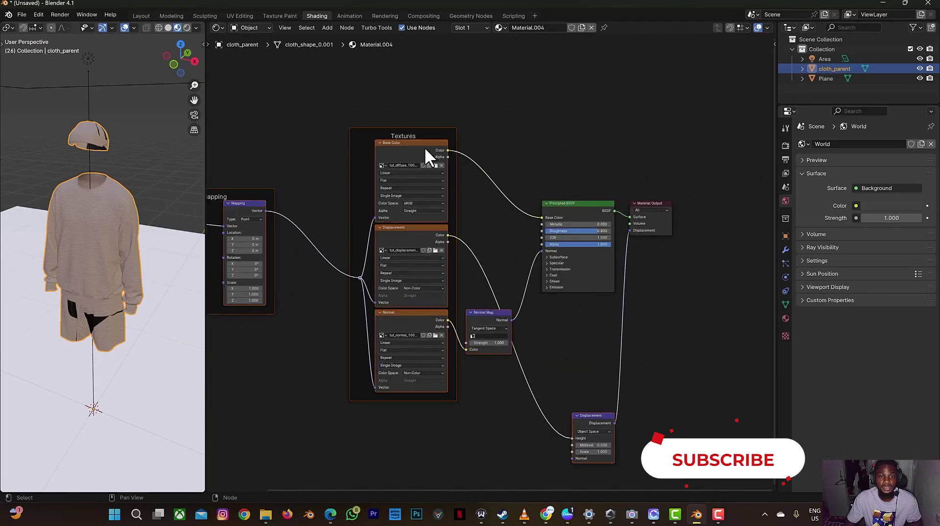
left_click(482, 185)
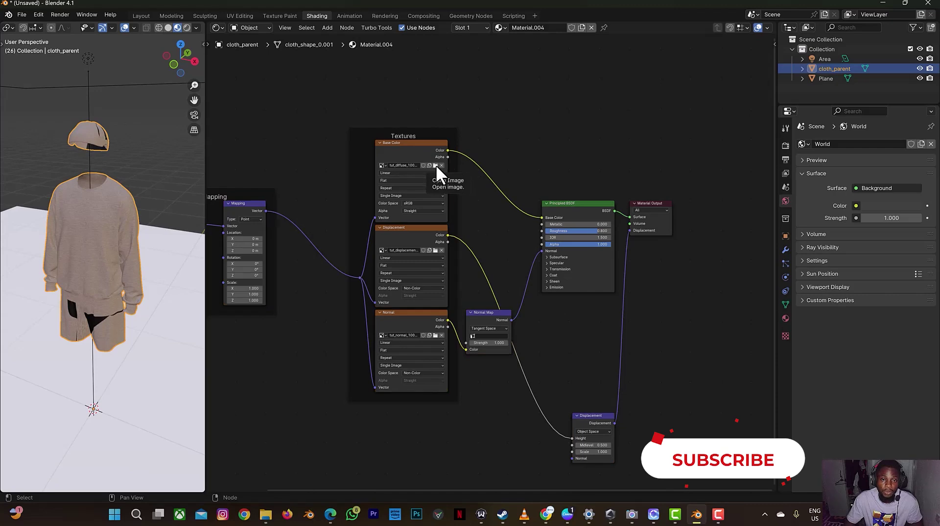
left_click(436, 165)
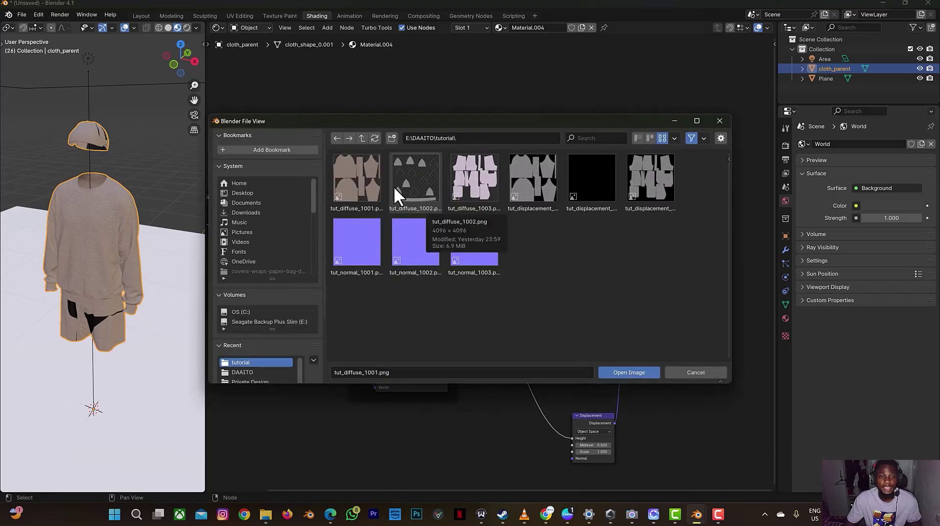
left_click(356, 187)
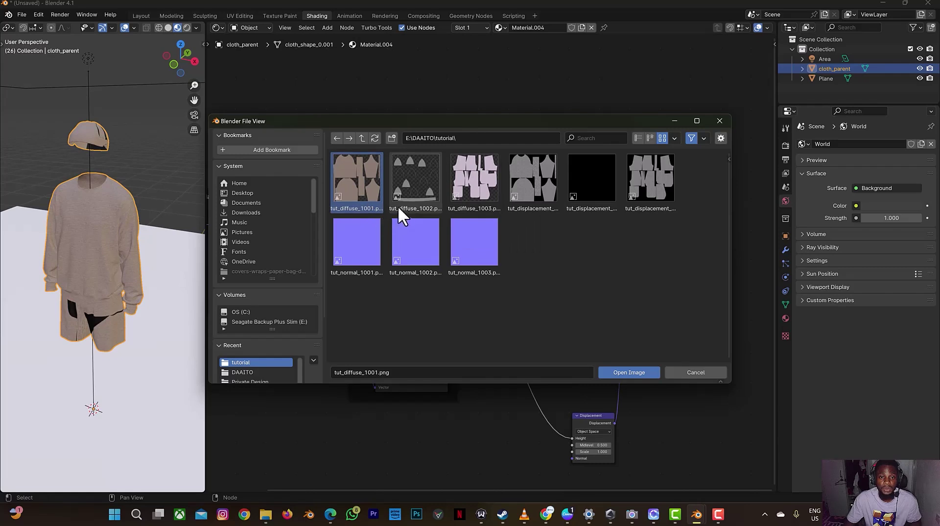
left_click(484, 181, "shift")
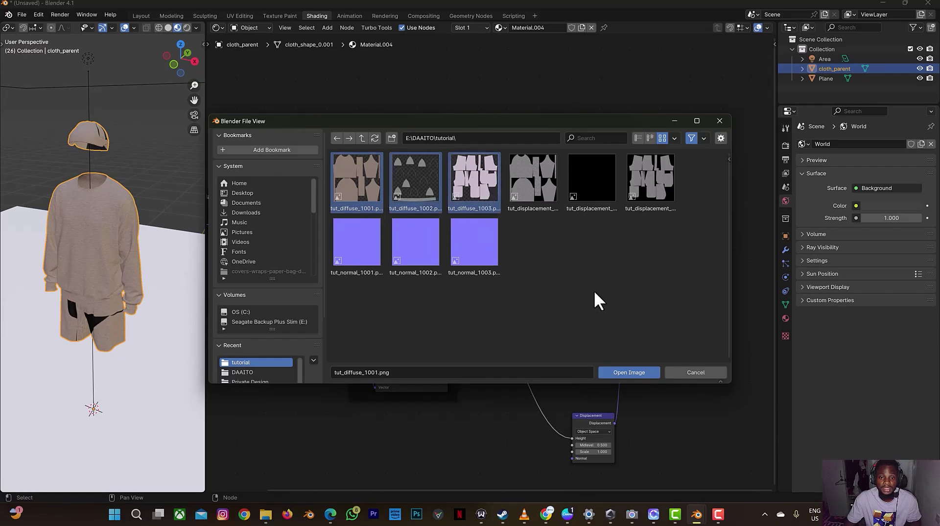
left_click(623, 371)
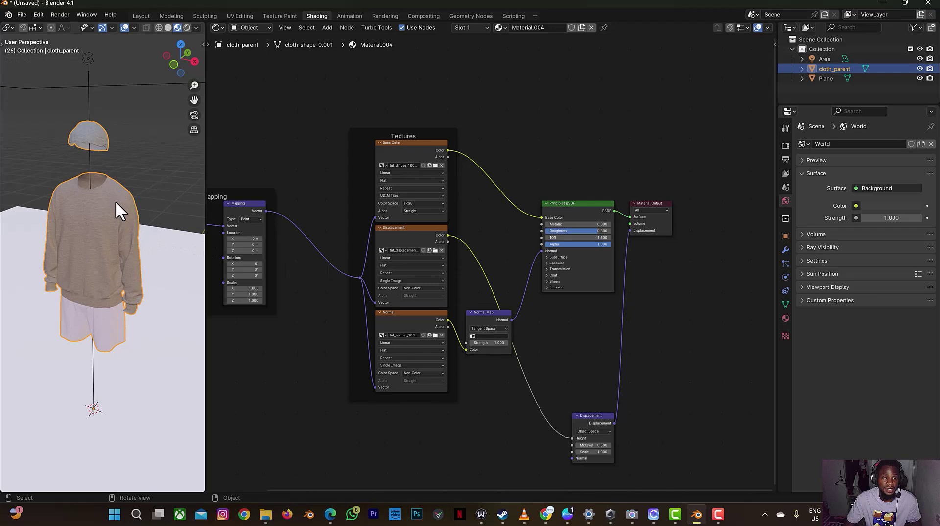
Load tut_displacement_1001, 1002 and 1003 together into the Displacement texture as UDIM tiles
left_click(436, 250)
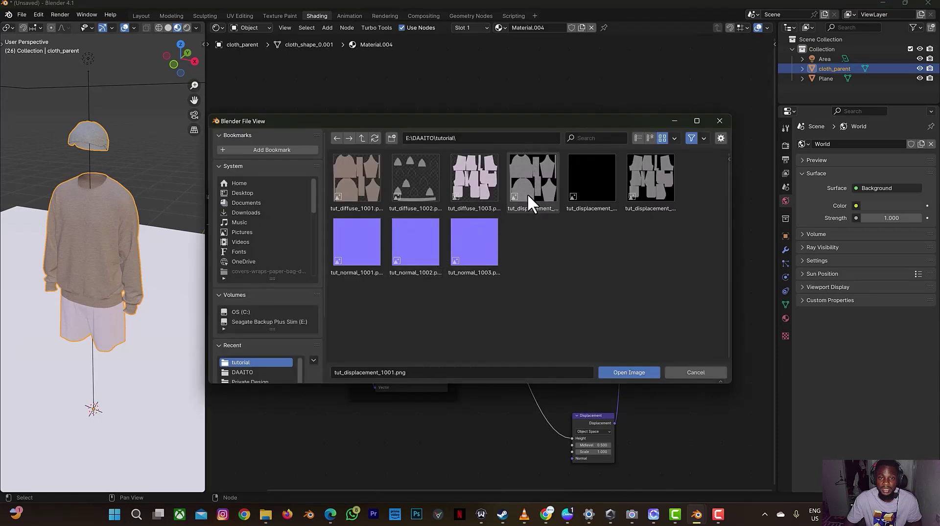
left_click_drag(527, 193, 637, 248)
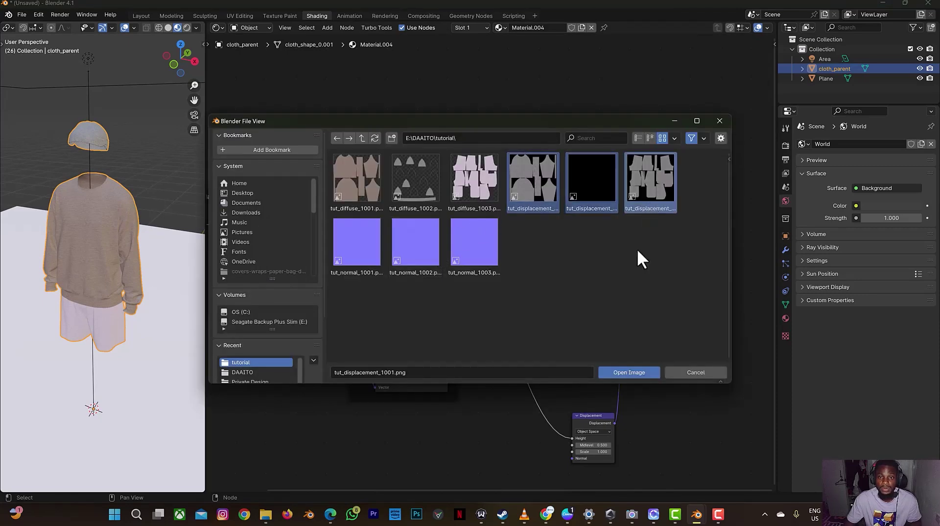
left_click(625, 369)
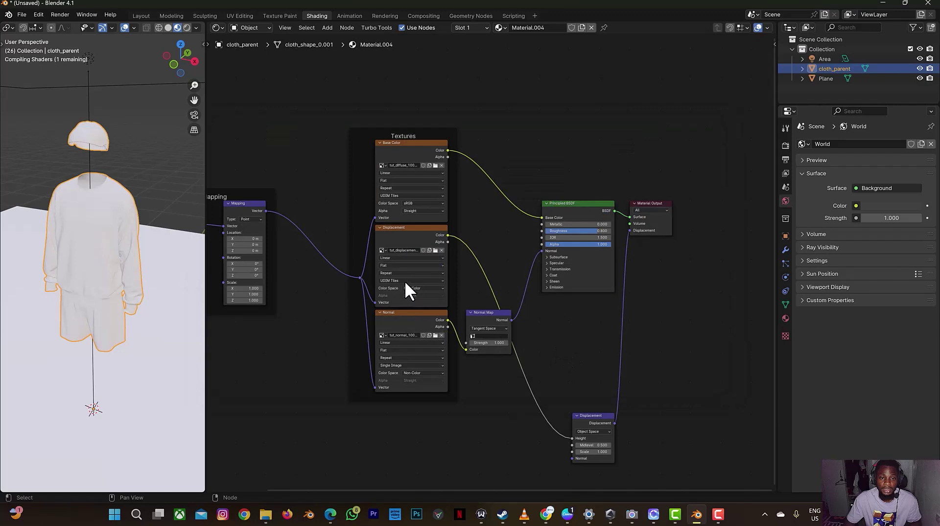
Load tut_normal_1001, 1002 and 1003 together into the Normal texture as UDIM tiles
left_click(435, 335)
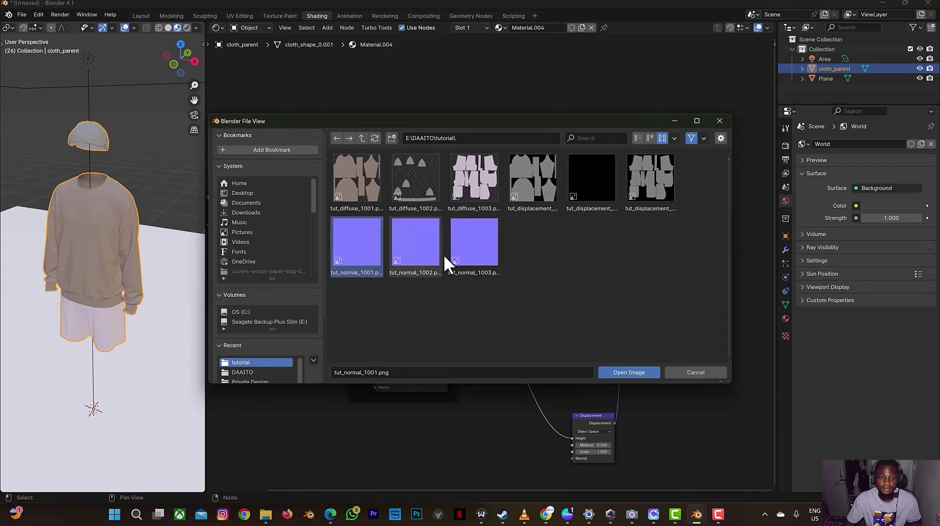
left_click(493, 258, "shift")
left_click(612, 371)
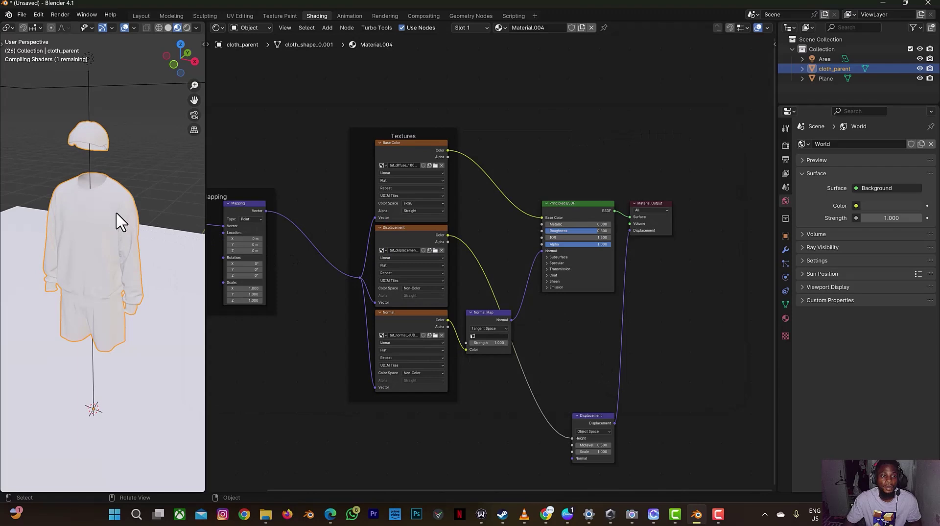
Switch the viewport to Rendered shading and examine the knit texture around the sweater's neckline up close
scroll(113, 204, "up", 6)
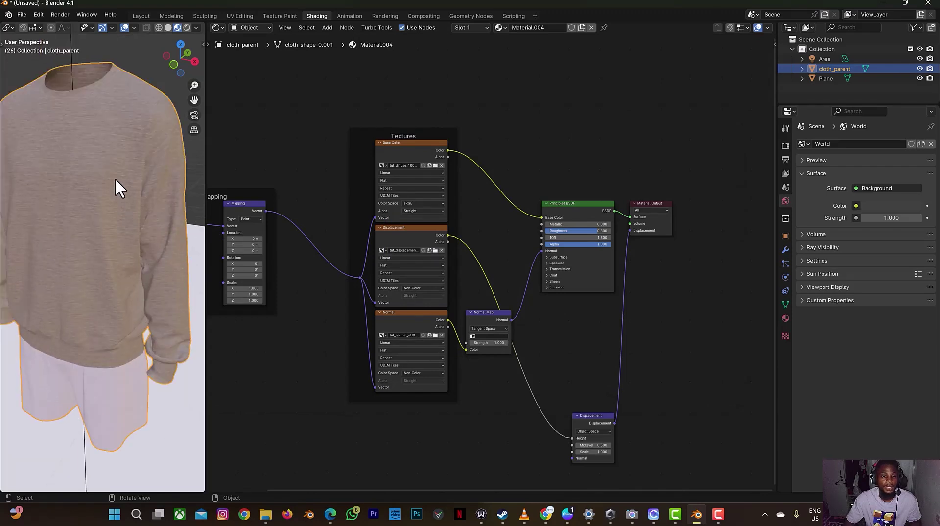
scroll(116, 184, "up", 2)
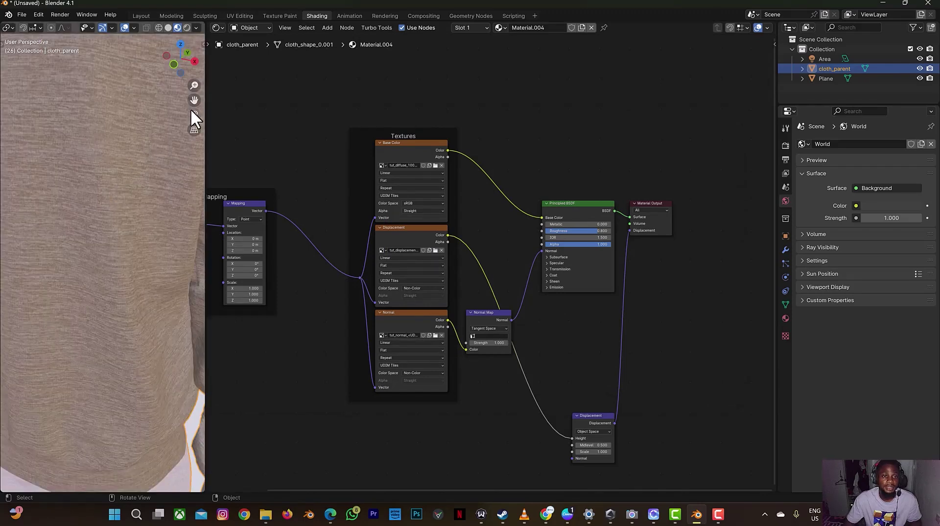
left_click_drag(193, 100, 181, 210)
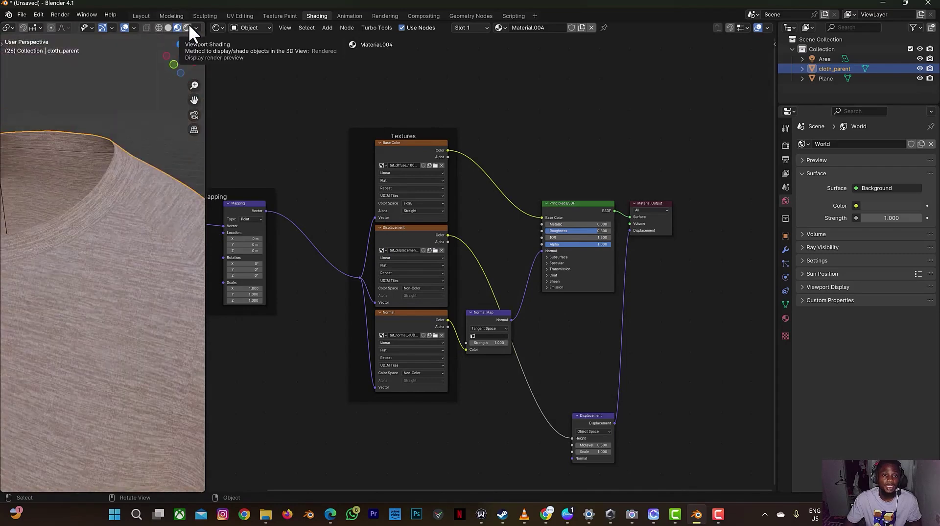
left_click(186, 27)
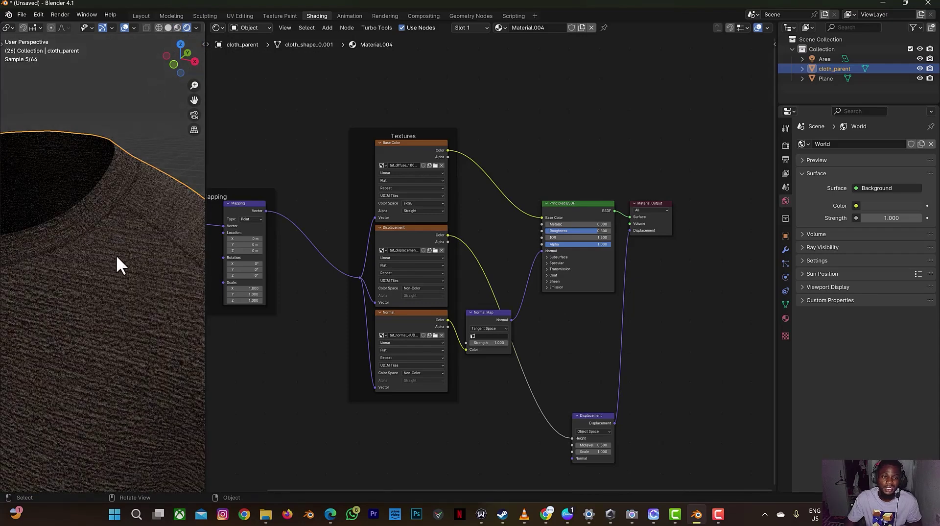
scroll(118, 262, "up", 2)
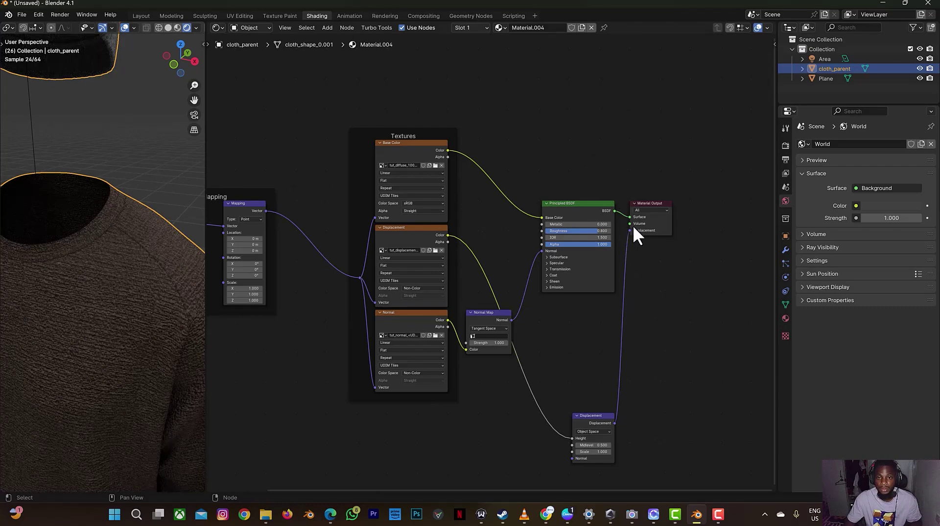
Disconnect the Displacement node from the Material Output and check the whole rendered outfit
left_click_drag(630, 230, 635, 263)
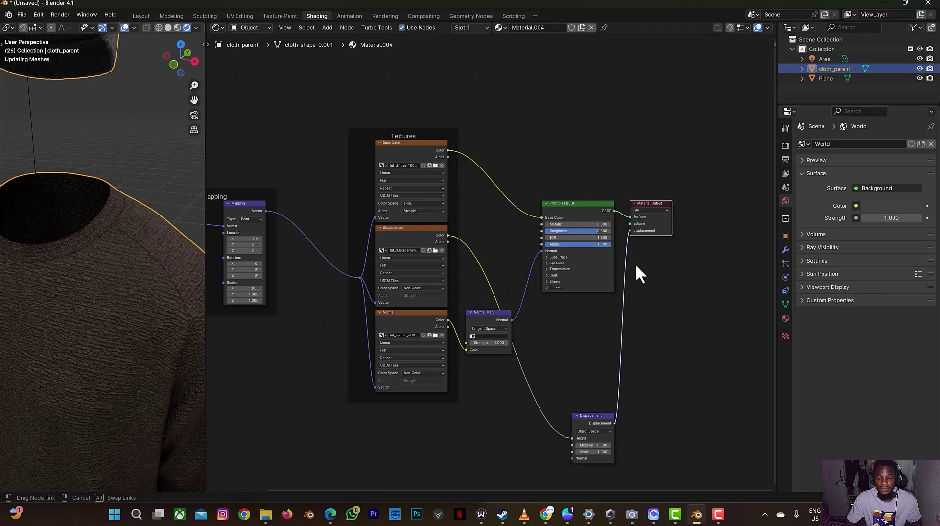
scroll(89, 295, "up", 2)
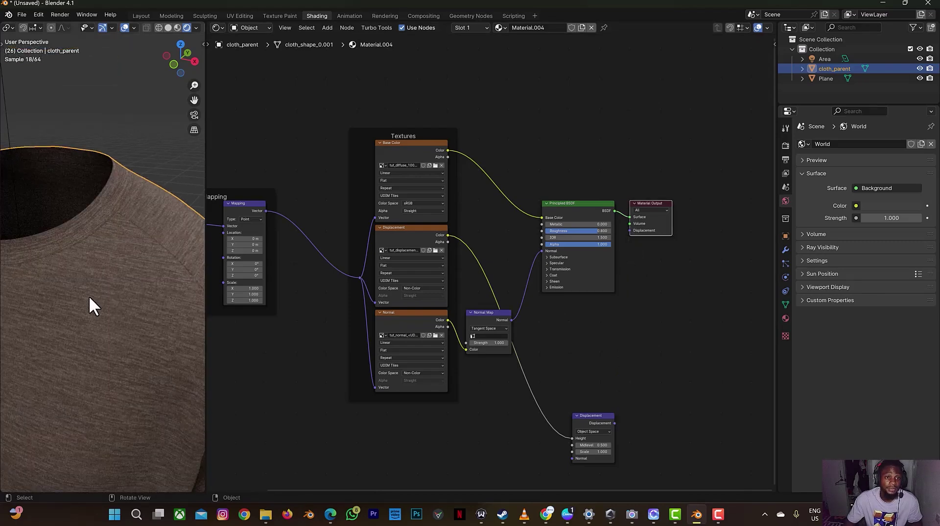
scroll(89, 296, "down", 3)
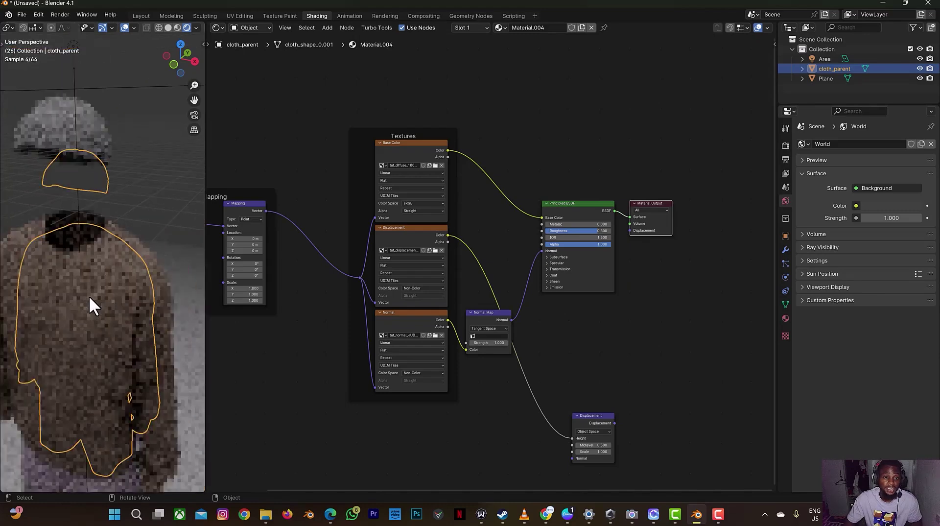
scroll(89, 295, "down", 4)
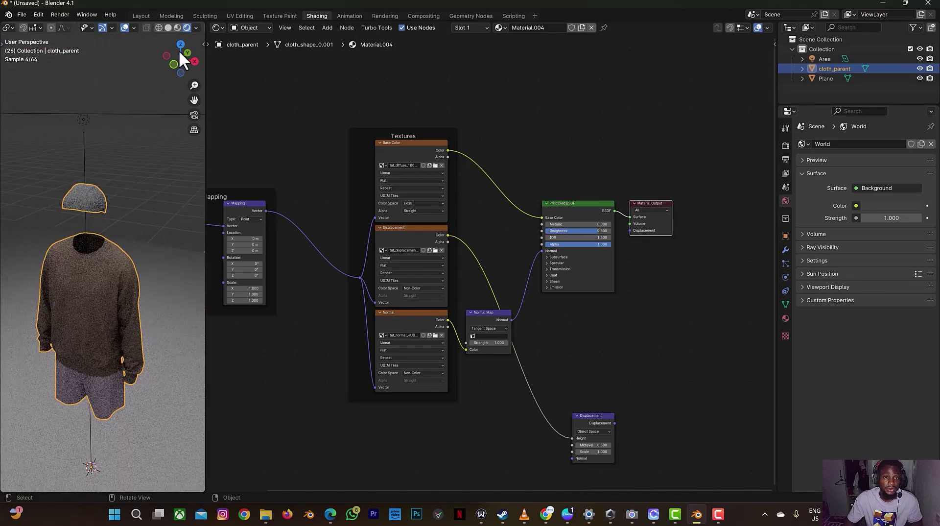
left_click_drag(186, 38, 174, 70)
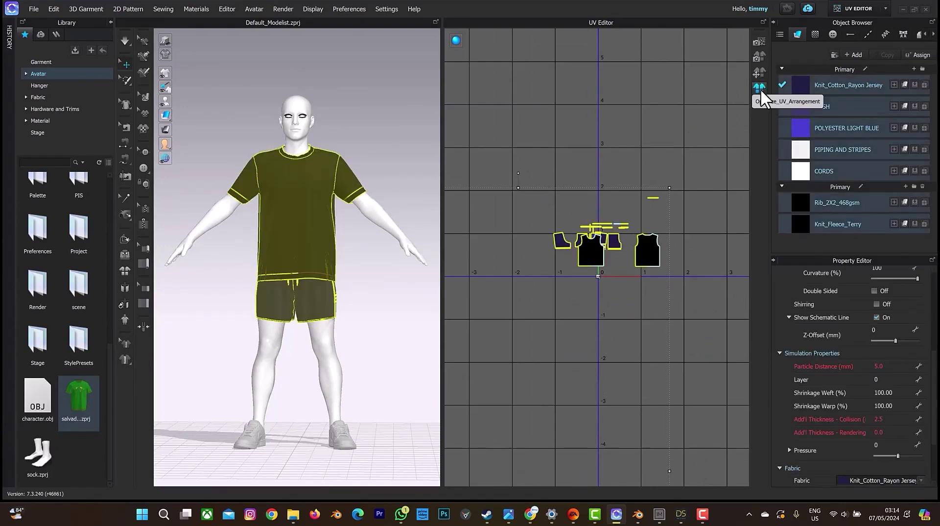
In CLO's UV editor, apply UV packing to the T-shirt and shorts patterns with the default 0 to 1 area
left_click(760, 89)
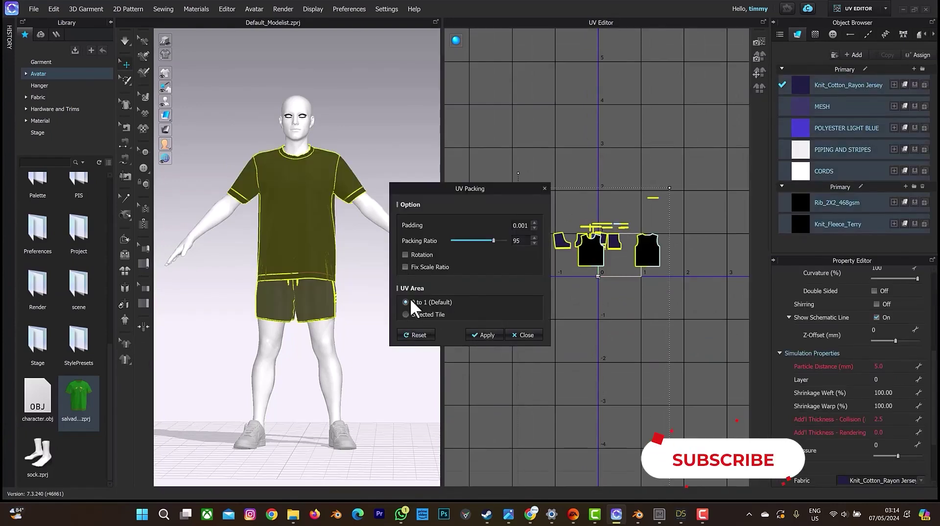
left_click(485, 335)
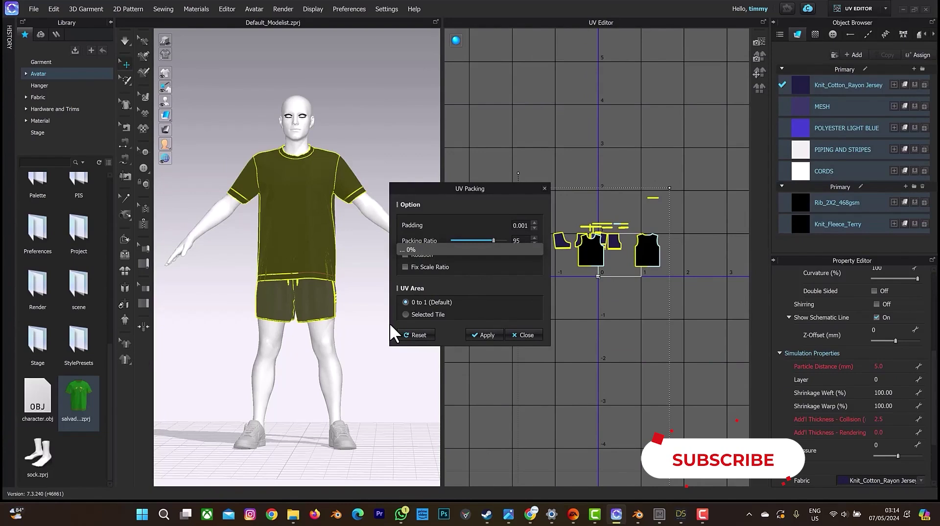